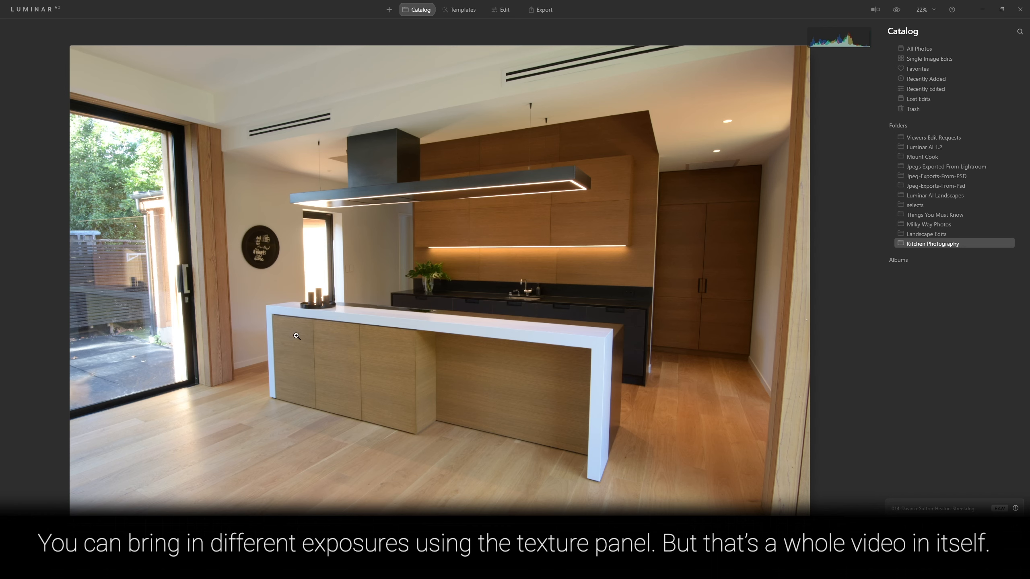
# Inspect the kitchen photo at 100% and switch it to editing
pyautogui.click(419, 322)
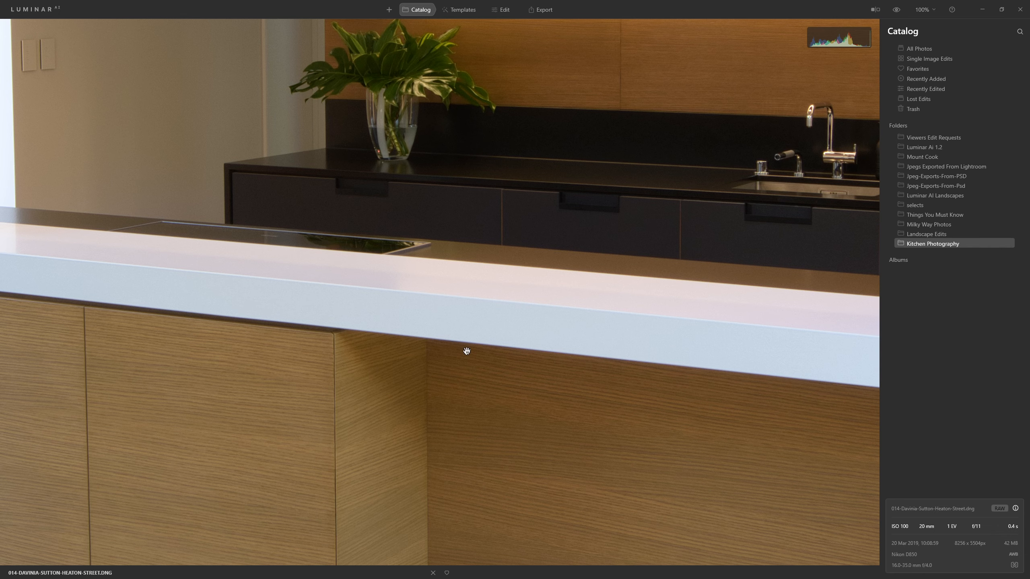
pyautogui.click(502, 9)
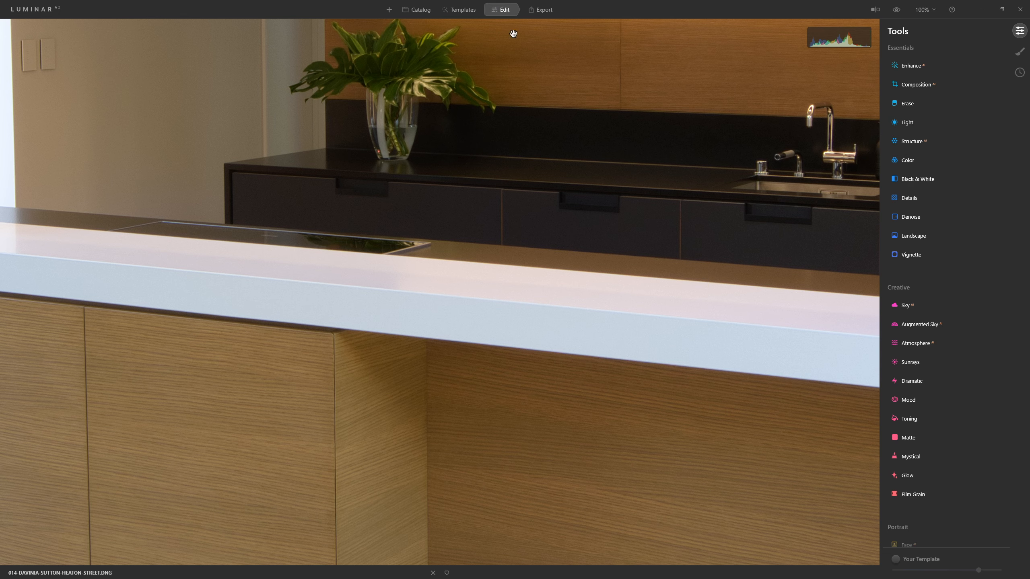
pyautogui.click(680, 136)
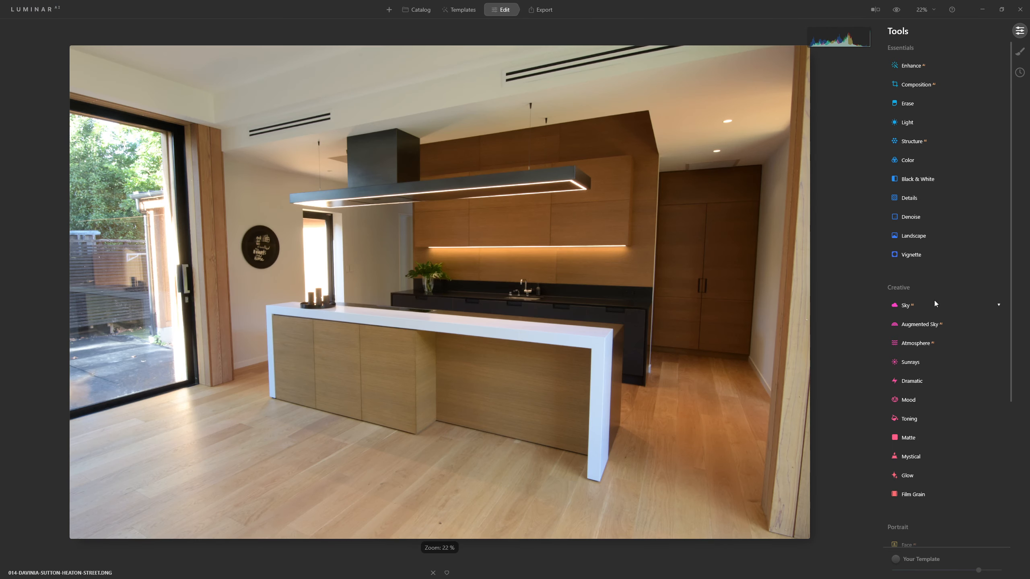
# In the Optics tool, try Auto Distortion Corrections, leave it off and set Lens Distortion to 13 instead
pyautogui.scroll(-3, 964, 226)
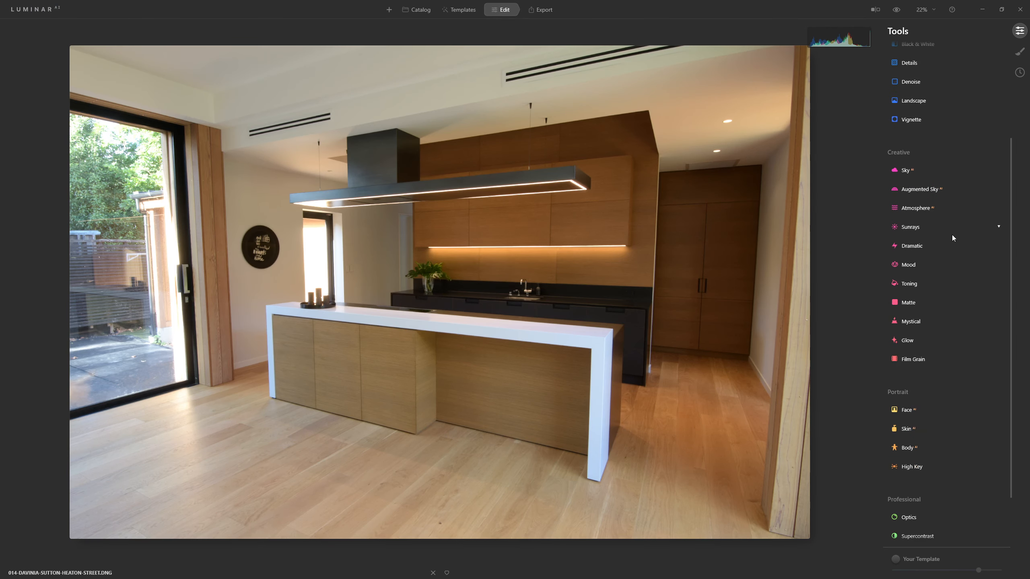
pyautogui.scroll(-2, 912, 503)
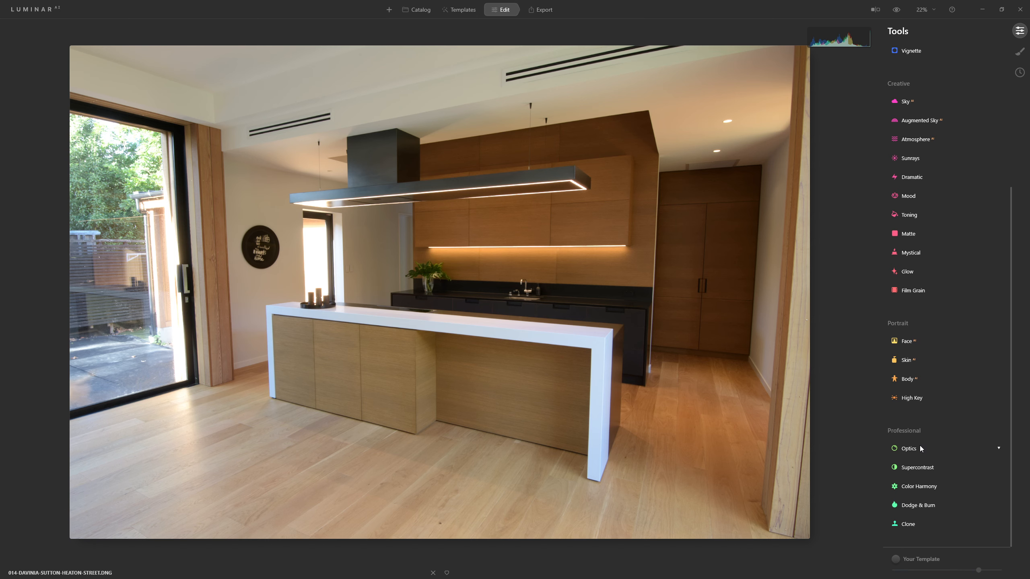
pyautogui.click(911, 449)
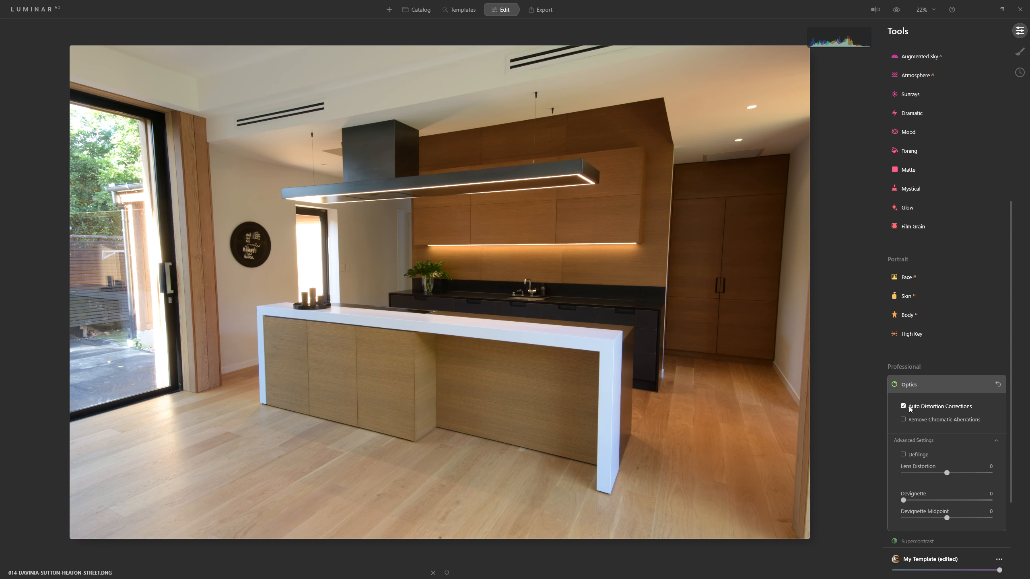
pyautogui.click(919, 405)
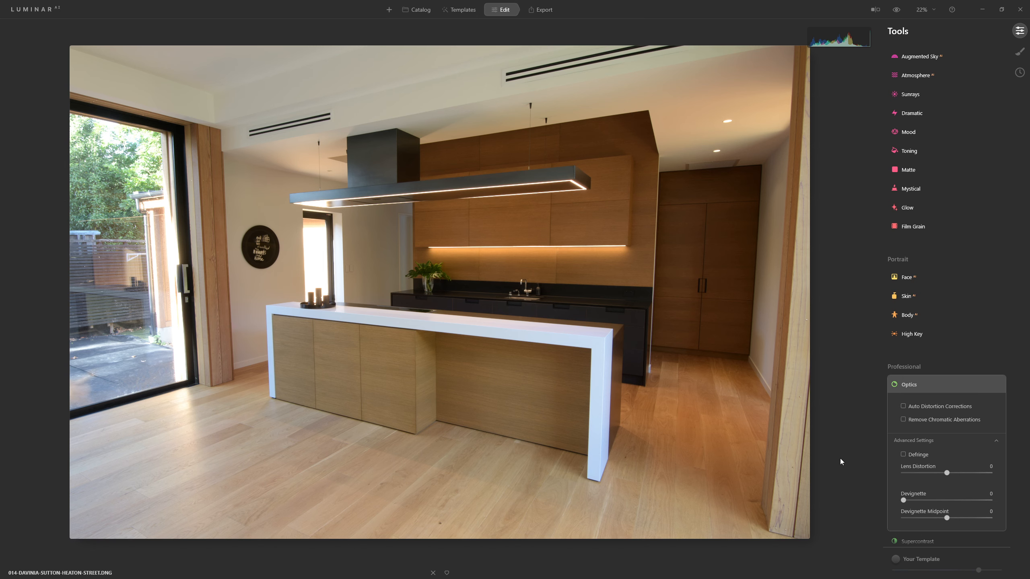
pyautogui.click(926, 441)
pyautogui.click(919, 447)
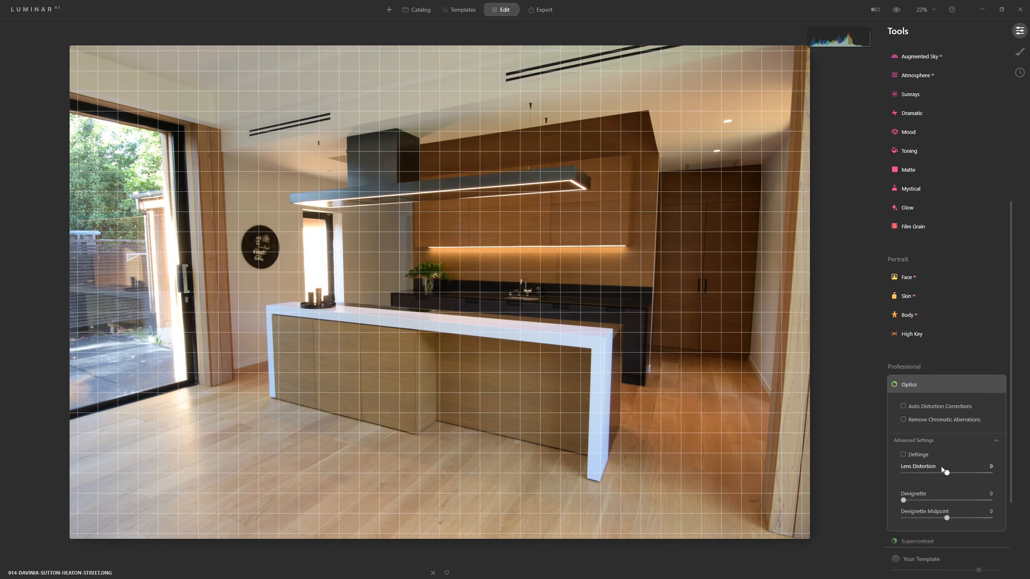
pyautogui.moveTo(944, 475)
pyautogui.mouseDown()
pyautogui.moveTo(953, 474)
pyautogui.moveTo(930, 473)
pyautogui.moveTo(993, 479)
pyautogui.moveTo(875, 457)
pyautogui.moveTo(954, 475)
pyautogui.mouseUp()
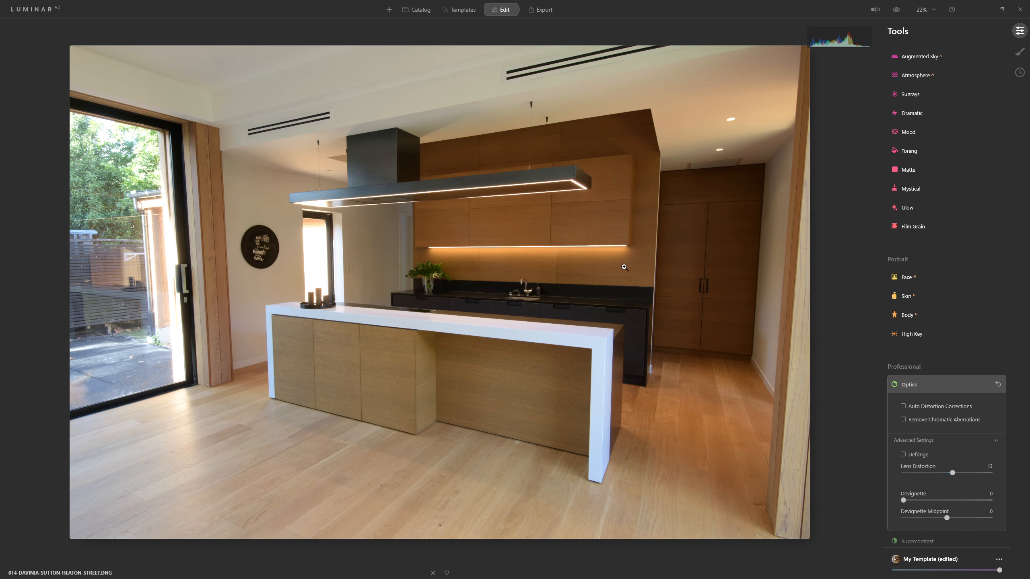
# Check the door frame and the wooden post at 100% for colour fringing and enable Remove Chromatic Aberrations
pyautogui.click(81, 92)
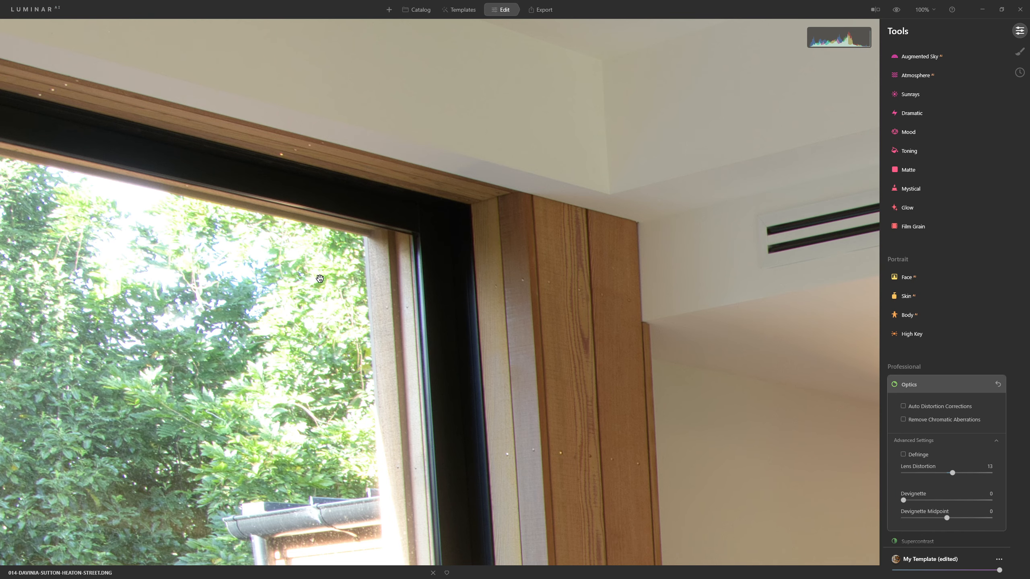
pyautogui.moveTo(256, 442); pyautogui.dragTo(290, 23)
pyautogui.moveTo(370, 492); pyautogui.dragTo(470, 2)
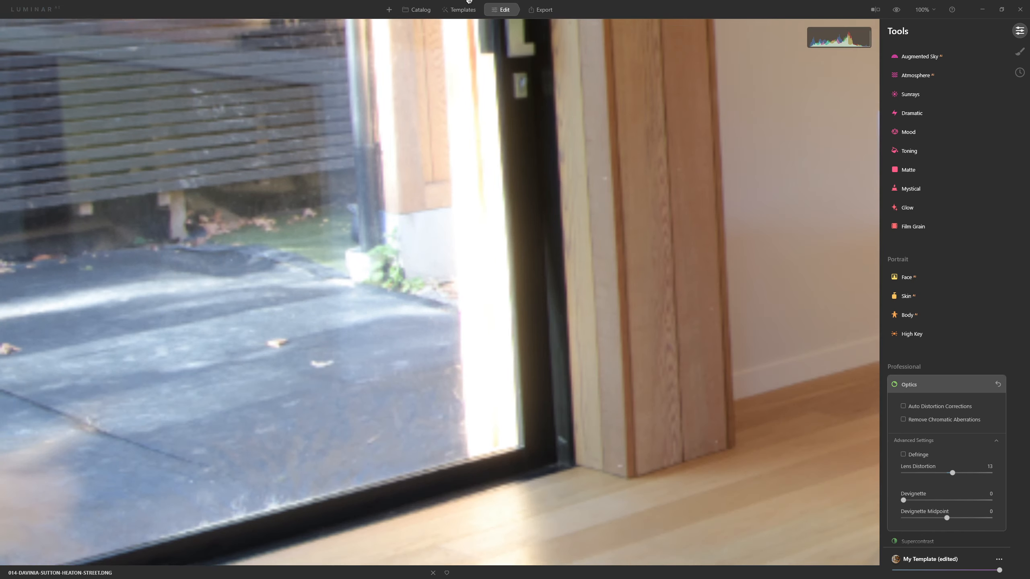
pyautogui.moveTo(447, 479); pyautogui.dragTo(584, 281)
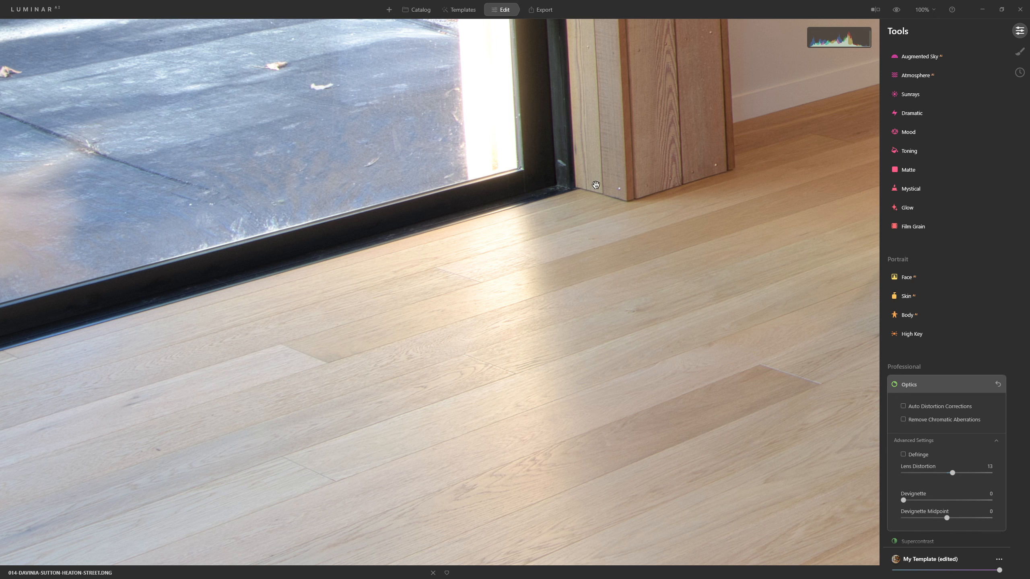
pyautogui.moveTo(775, 296); pyautogui.dragTo(186, 246)
pyautogui.moveTo(819, 298); pyautogui.dragTo(130, 250)
pyautogui.moveTo(672, 281); pyautogui.dragTo(221, 123)
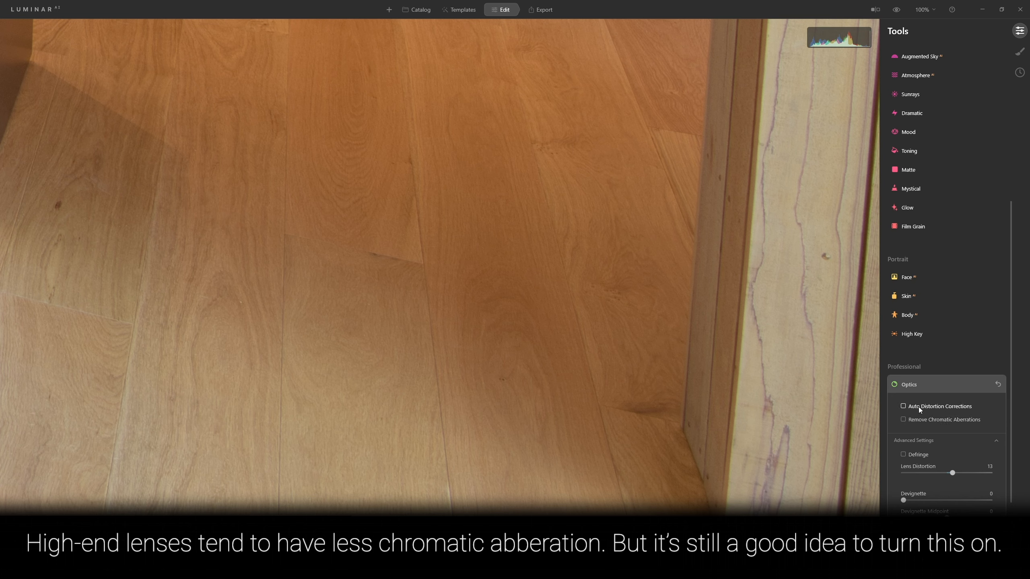
pyautogui.click(914, 419)
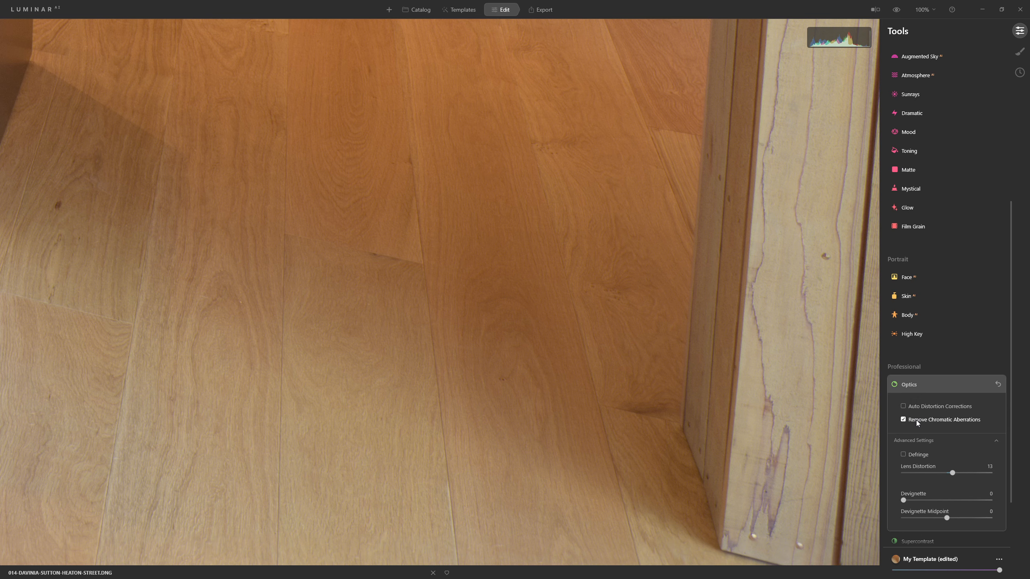
pyautogui.click(683, 381)
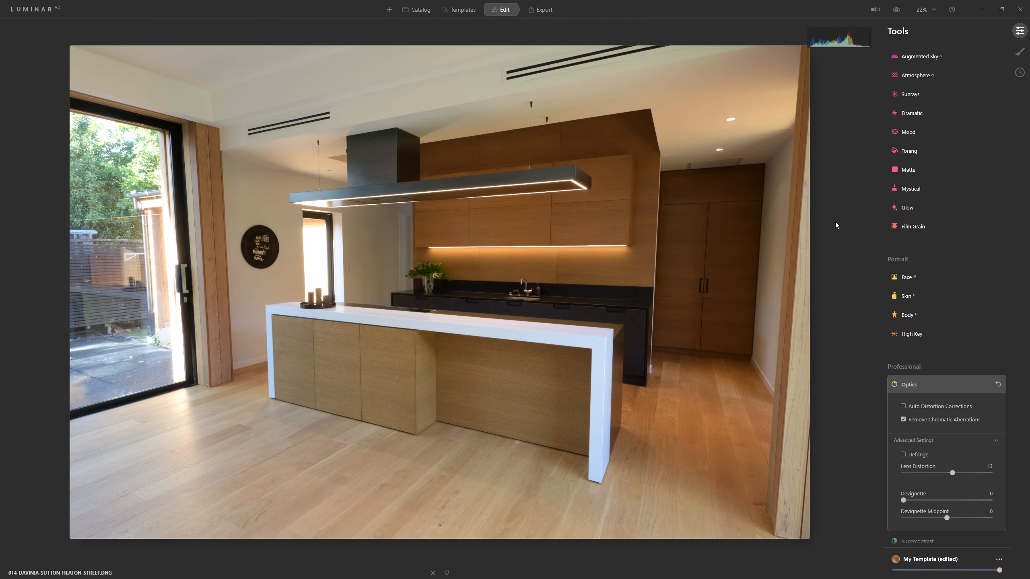
# Straighten the photo's perspective with the Composition tool by setting Vertical under Image 3D Transform to 10
pyautogui.scroll(1, 839, 224)
pyautogui.scroll(1, 972, 210)
pyautogui.scroll(5, 972, 210)
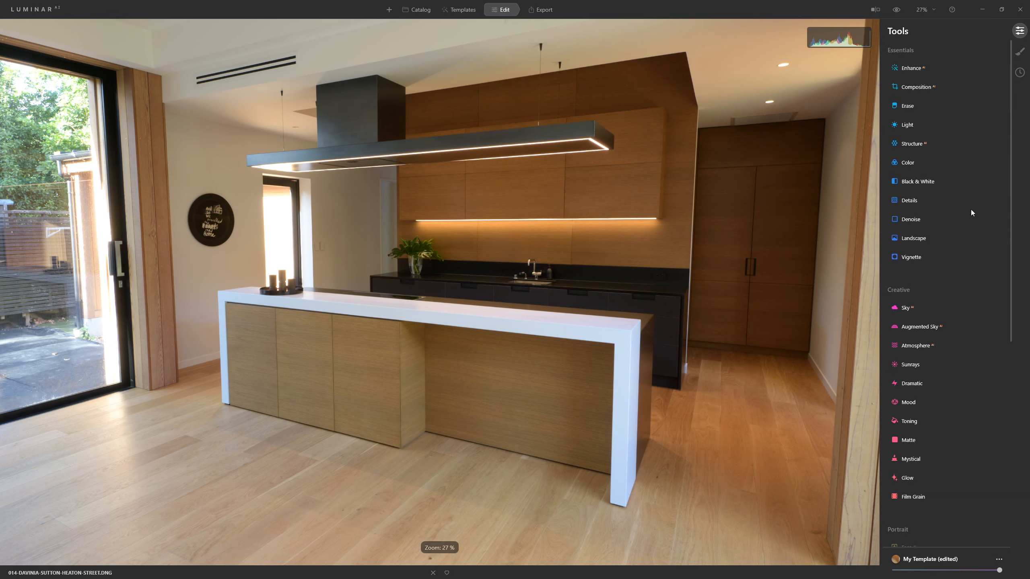
pyautogui.click(915, 87)
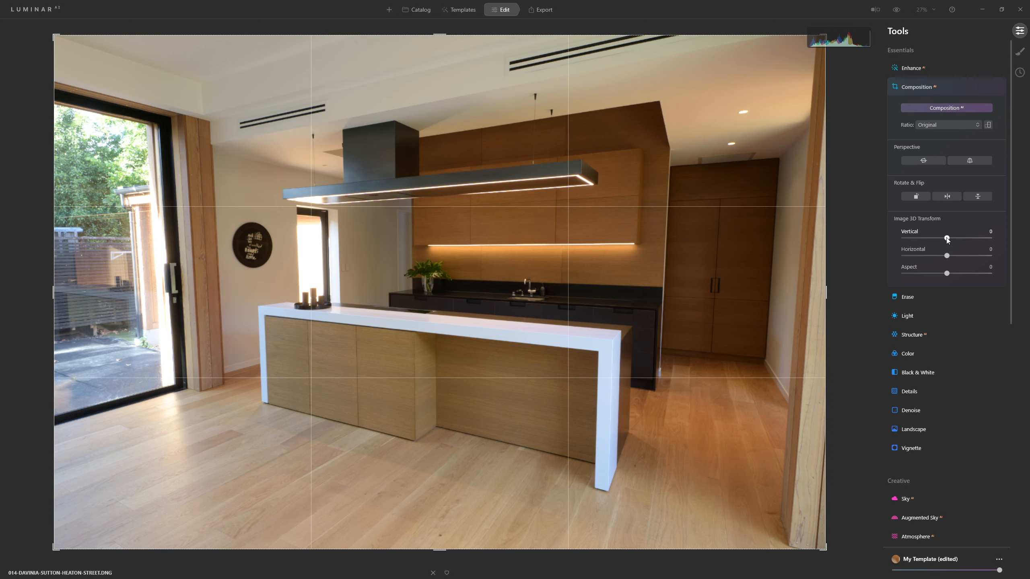
pyautogui.moveTo(946, 240); pyautogui.dragTo(952, 240)
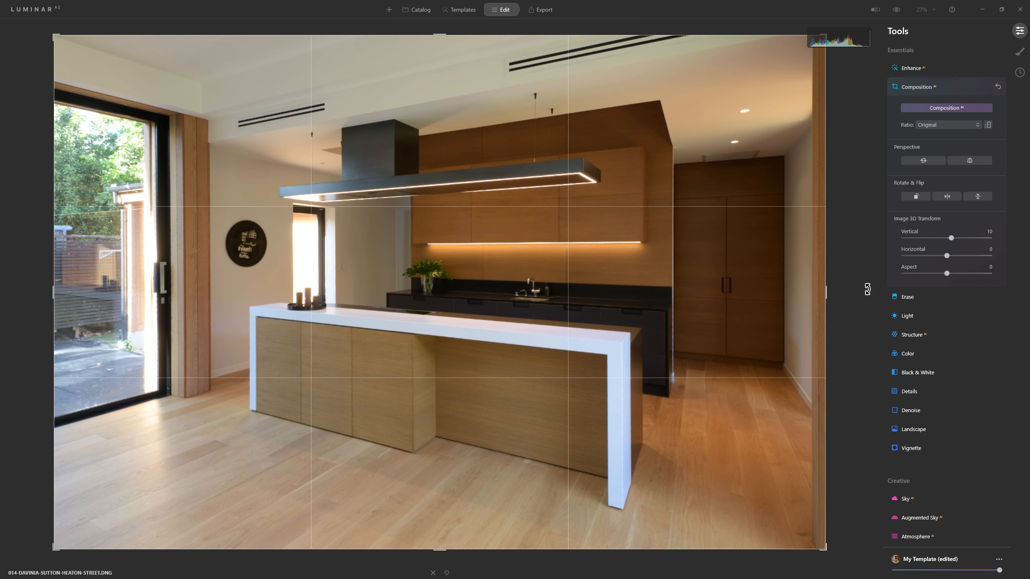
pyautogui.click(930, 107)
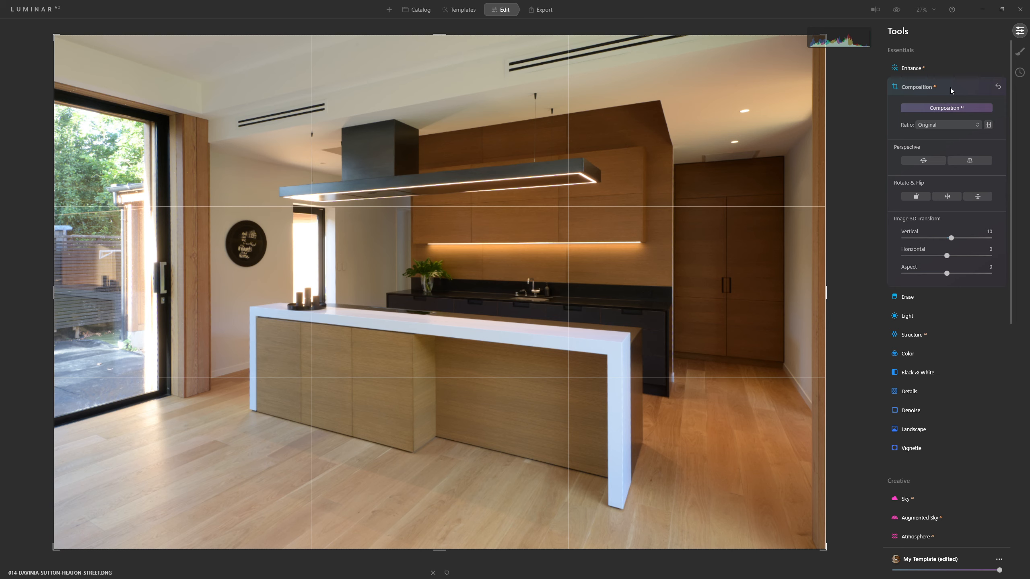
pyautogui.click(950, 87)
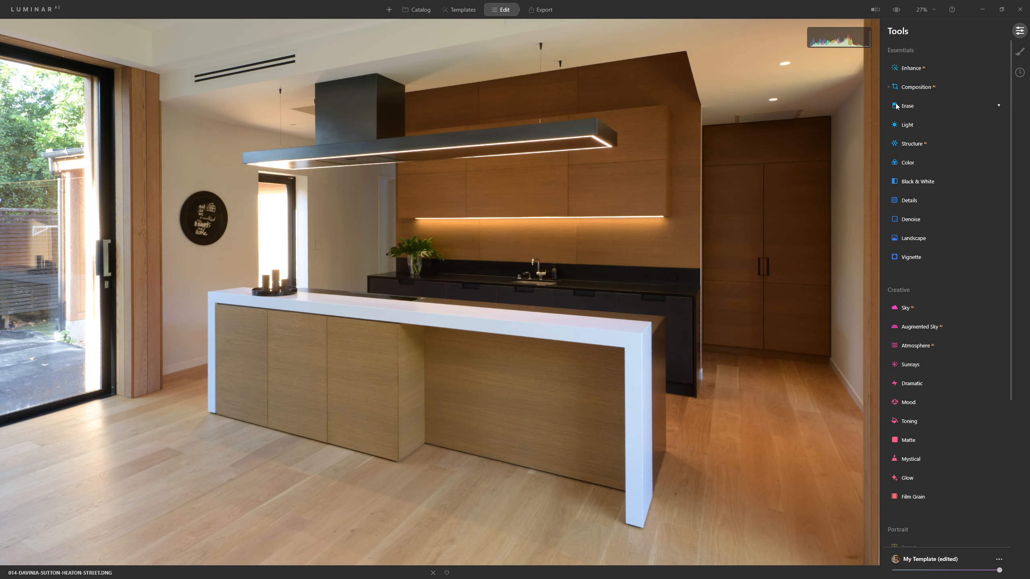
# Compare the edited kitchen photo with the original by toggling the before/after preview
pyautogui.click(897, 10)
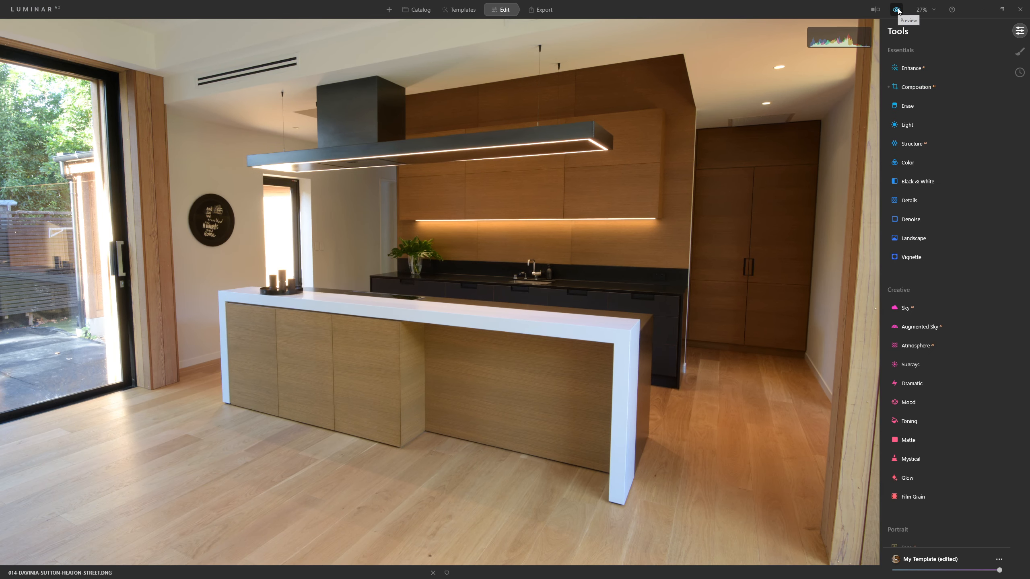
pyautogui.click(897, 10)
pyautogui.click(897, 10)
pyautogui.click(896, 11)
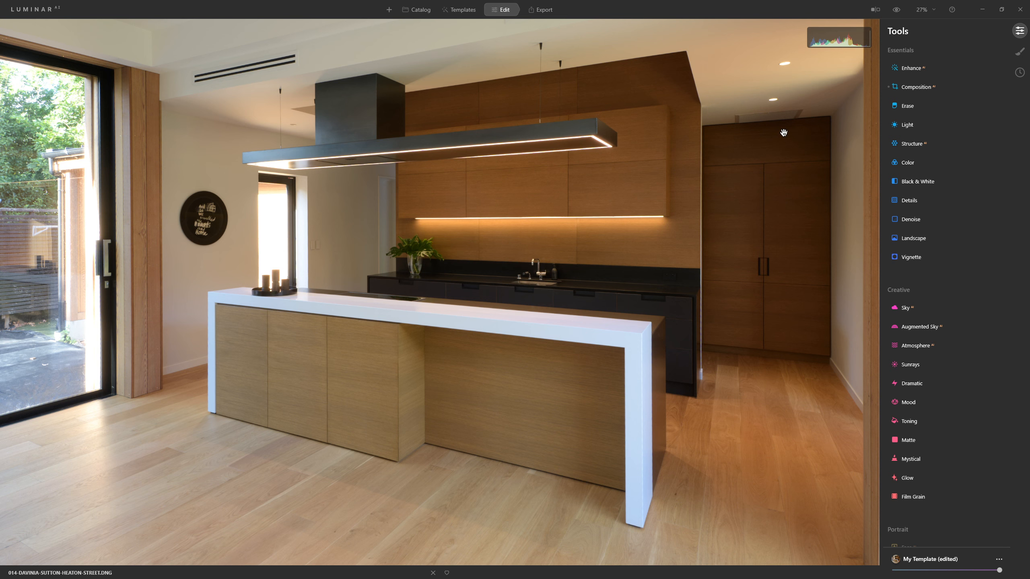
# In the Light tool, set Exposure to 0.42, Highlights to -70 and Shadows to 17
pyautogui.click(919, 126)
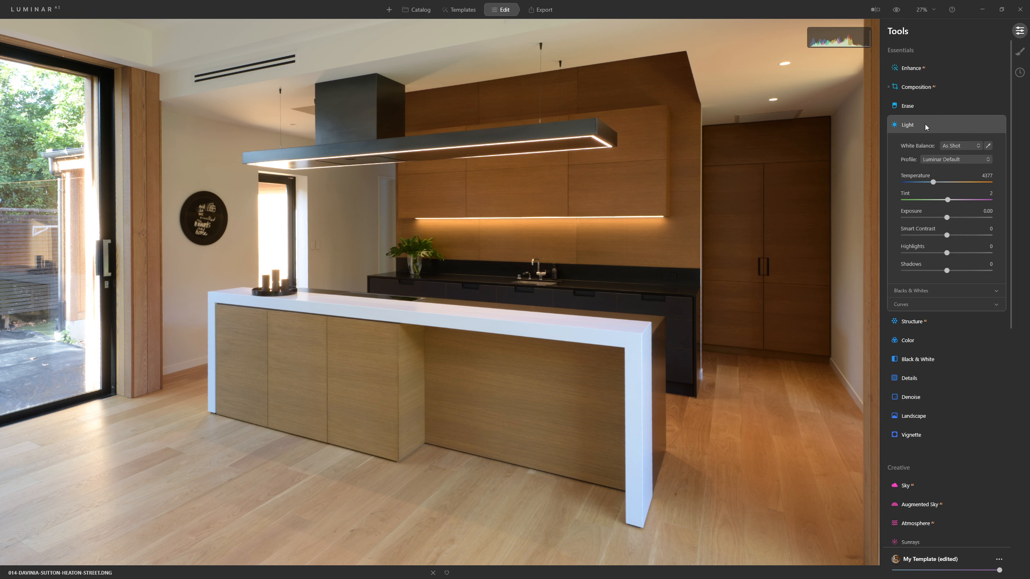
pyautogui.moveTo(948, 218); pyautogui.dragTo(950, 218)
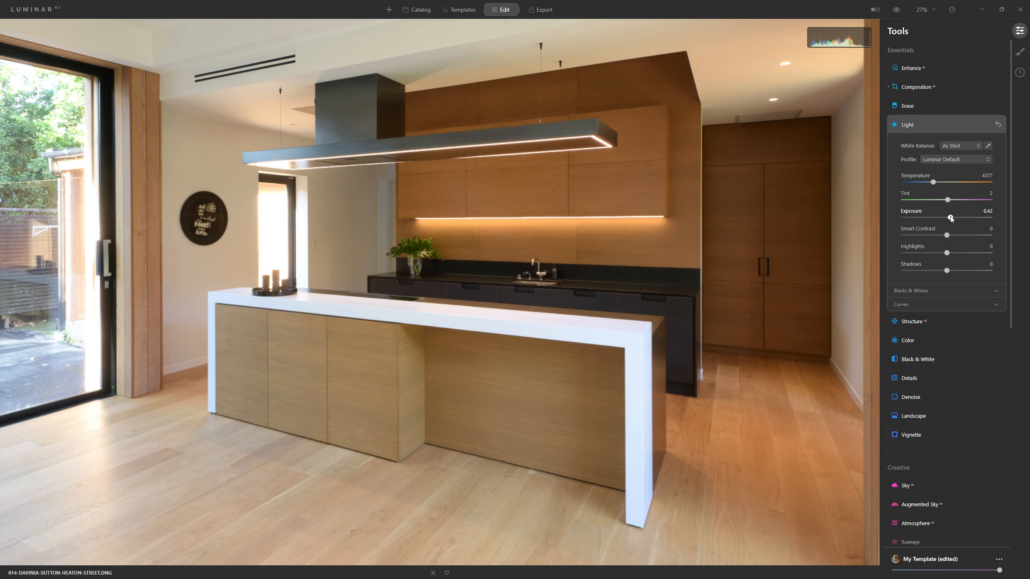
pyautogui.moveTo(946, 253)
pyautogui.mouseDown()
pyautogui.moveTo(887, 262)
pyautogui.moveTo(955, 270)
pyautogui.mouseUp()
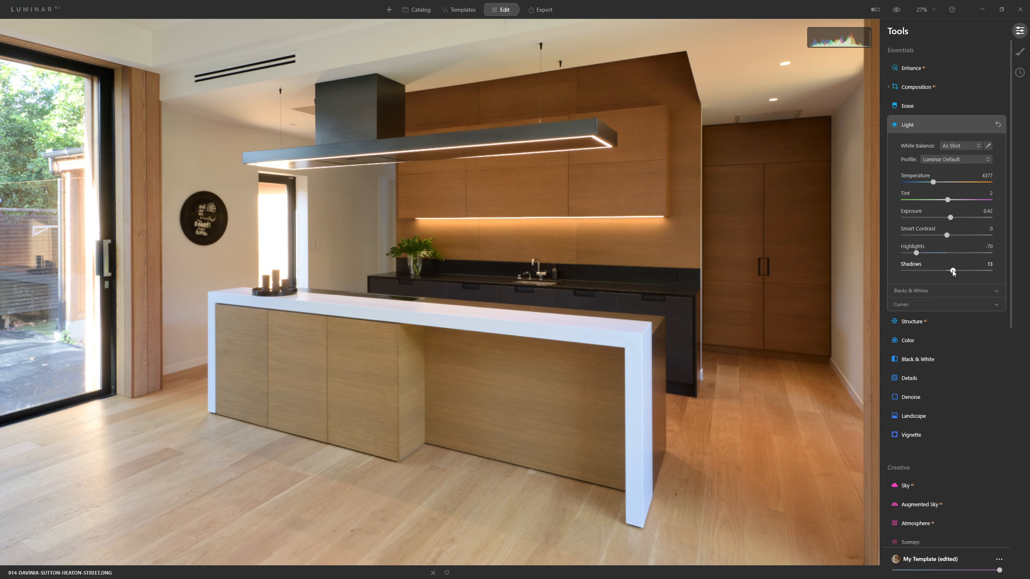
# Set Whites to -12 and Blacks to -17 in the Light tool
pyautogui.click(938, 289)
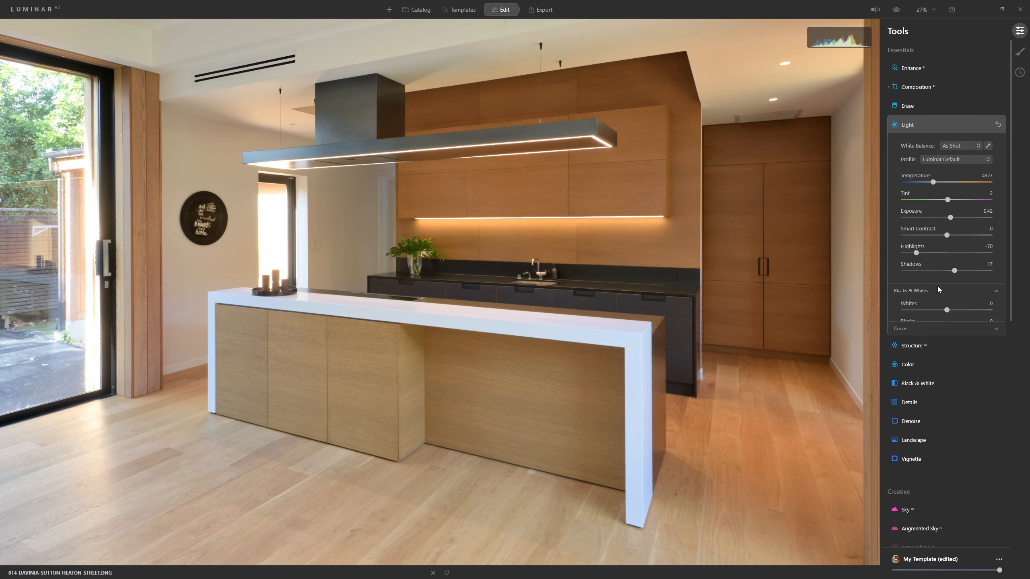
pyautogui.moveTo(947, 311); pyautogui.dragTo(943, 311)
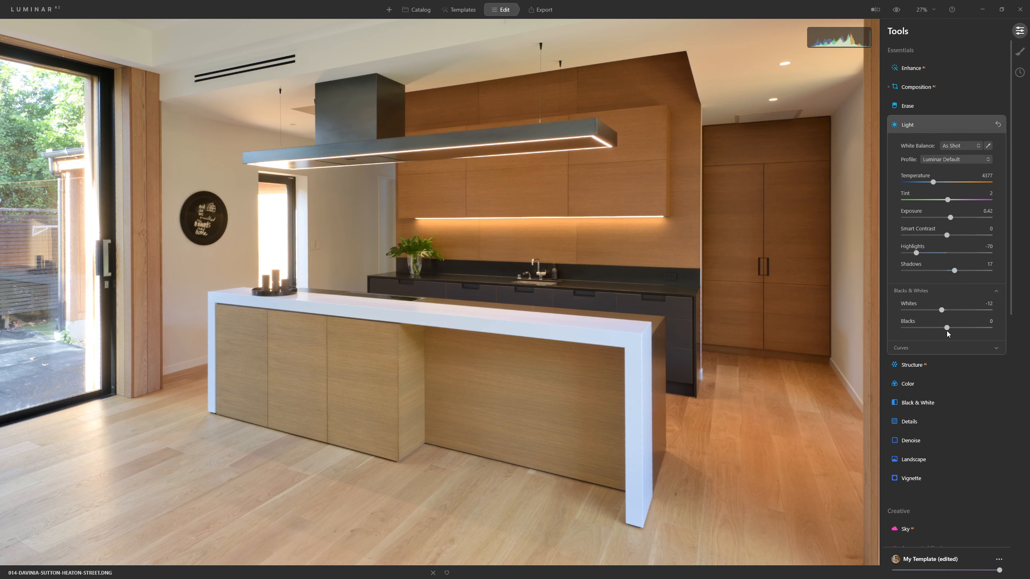
pyautogui.moveTo(947, 328); pyautogui.dragTo(940, 328)
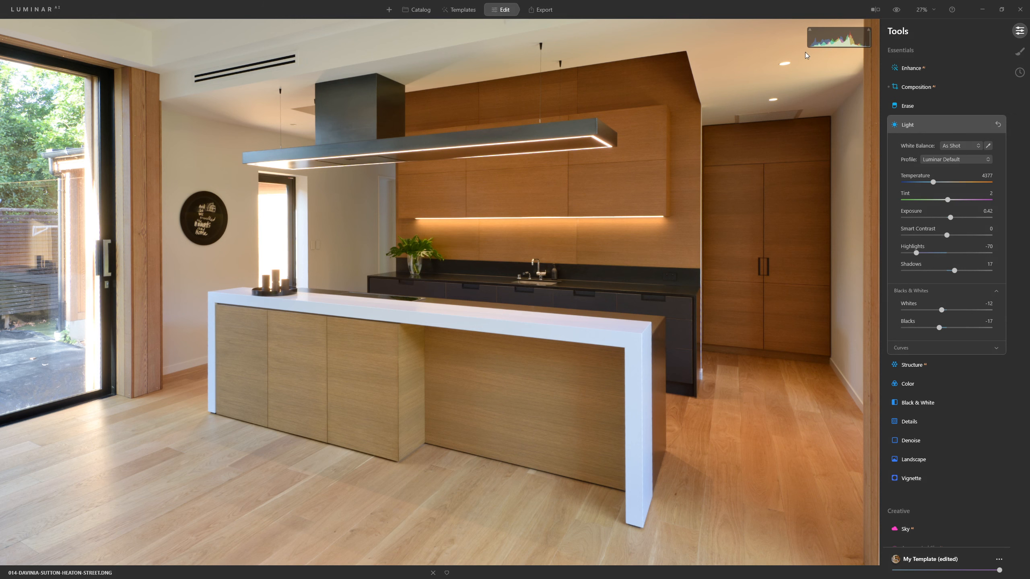
pyautogui.click(47, 9)
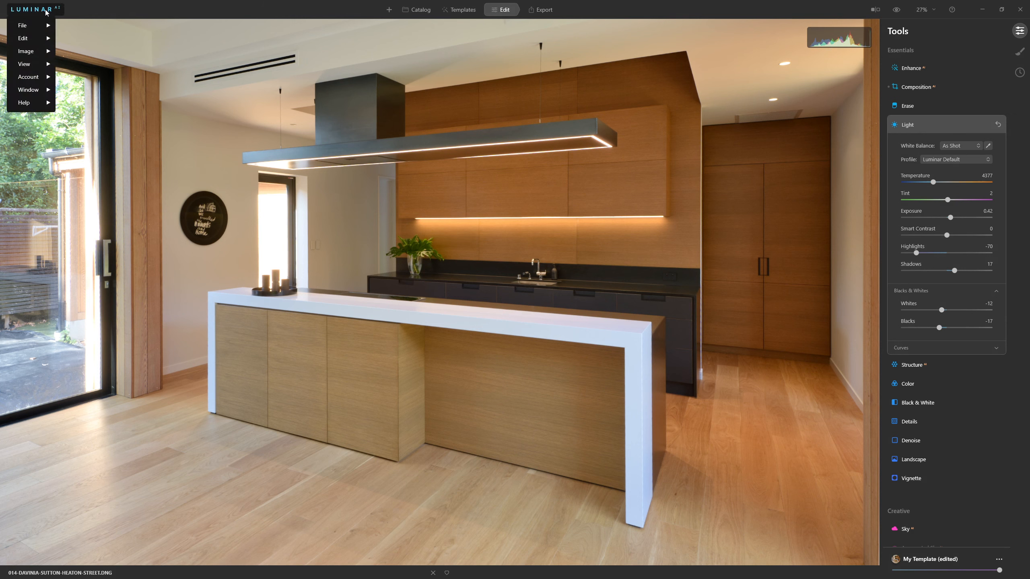
pyautogui.moveTo(32, 64)
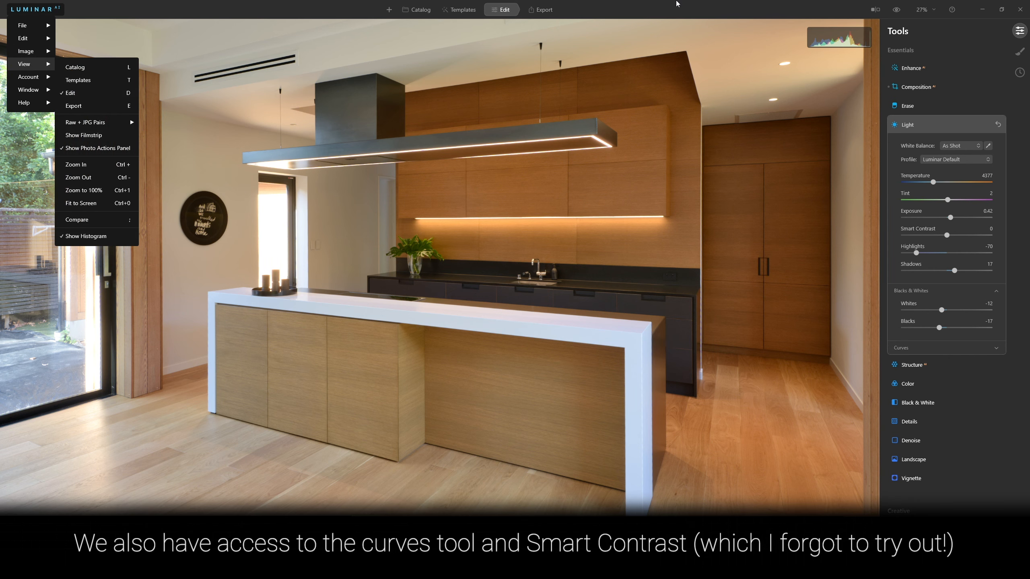
pyautogui.click(677, 4)
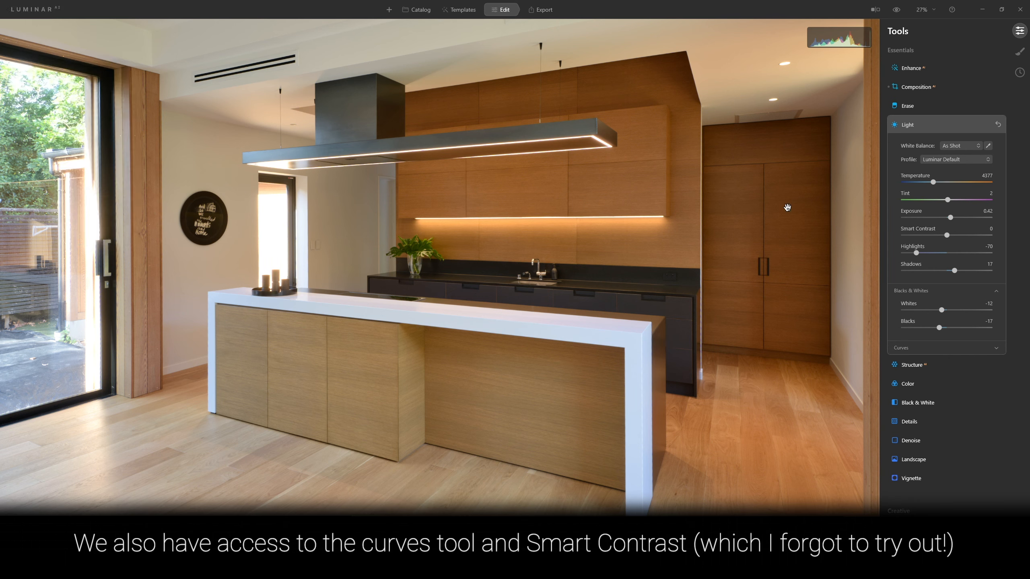
# Try the Camera Neutral profile on the photo and switch it to Camera Vivid
pyautogui.click(935, 159)
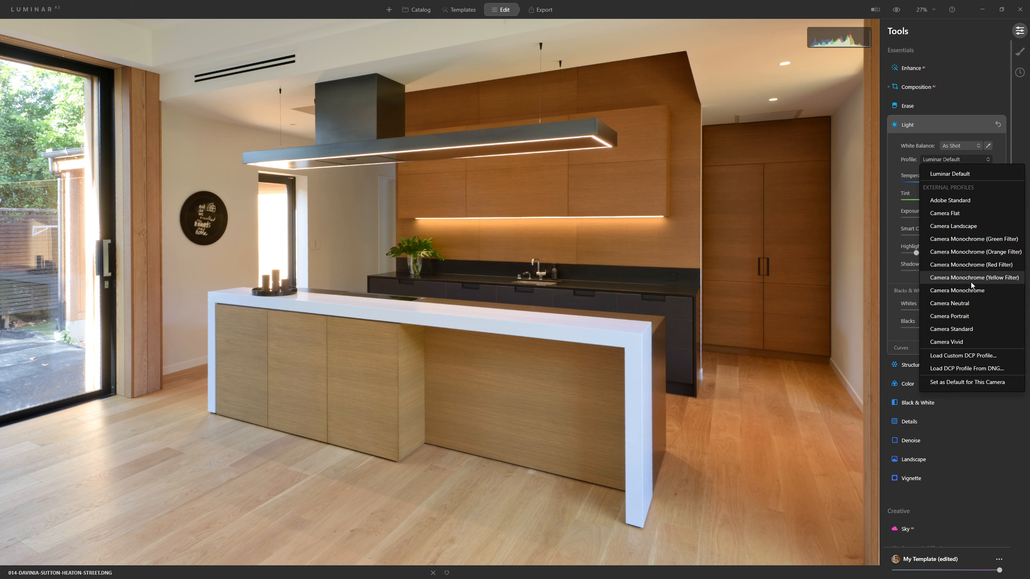
pyautogui.click(964, 304)
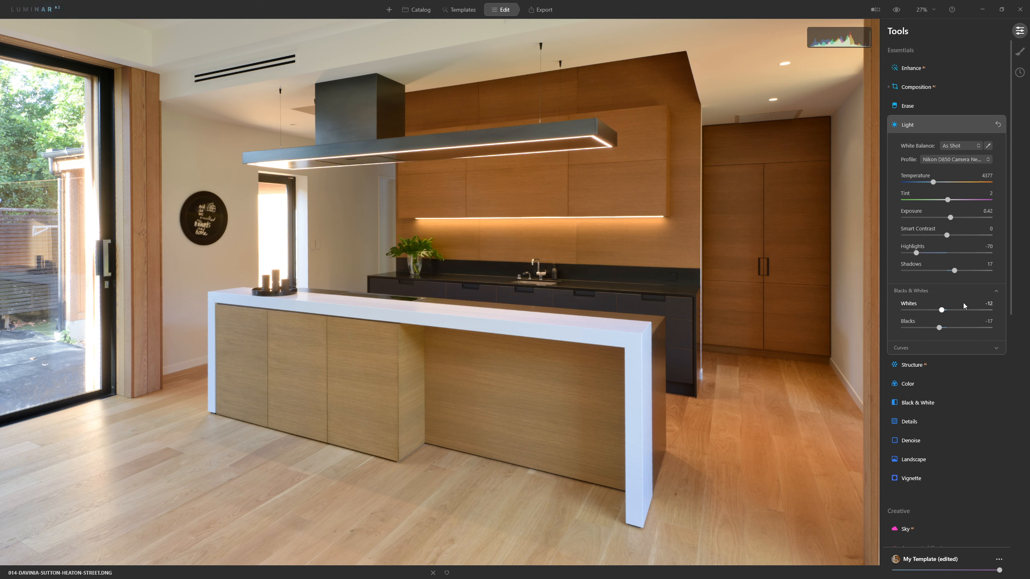
pyautogui.click(970, 159)
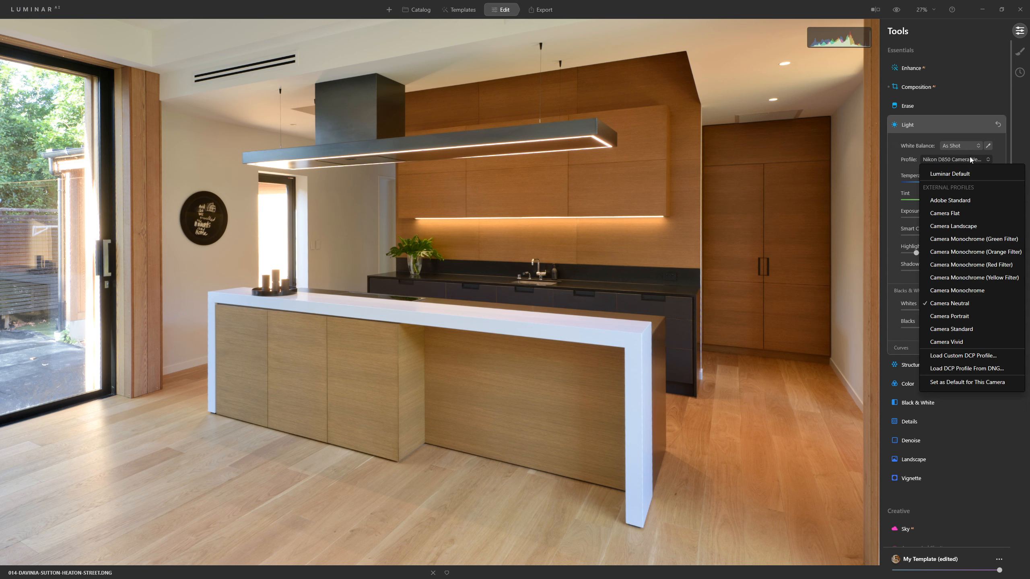
pyautogui.click(961, 341)
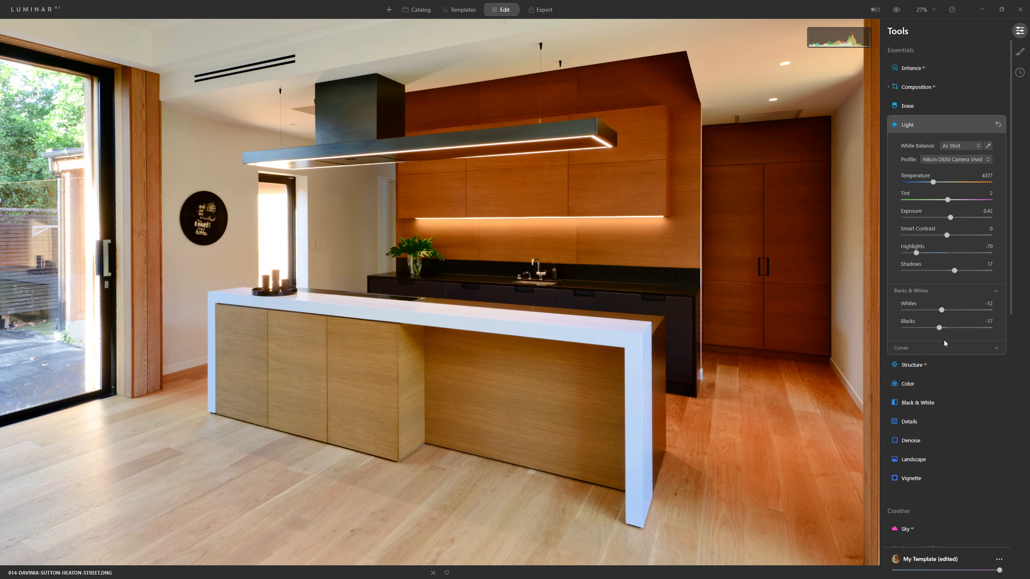
# Set the Light tool's camera profile to Camera Neutral
pyautogui.click(958, 156)
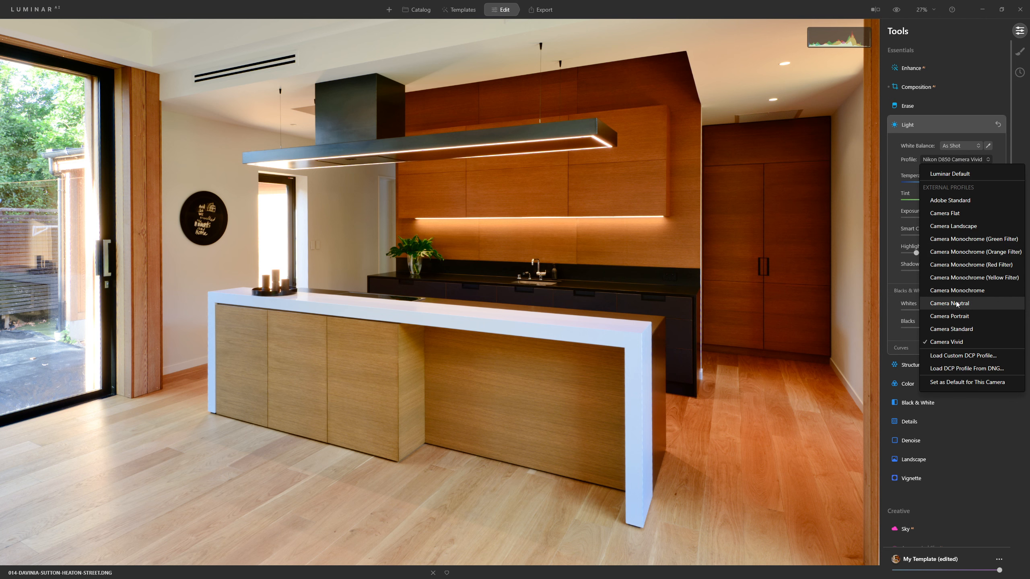
pyautogui.click(957, 303)
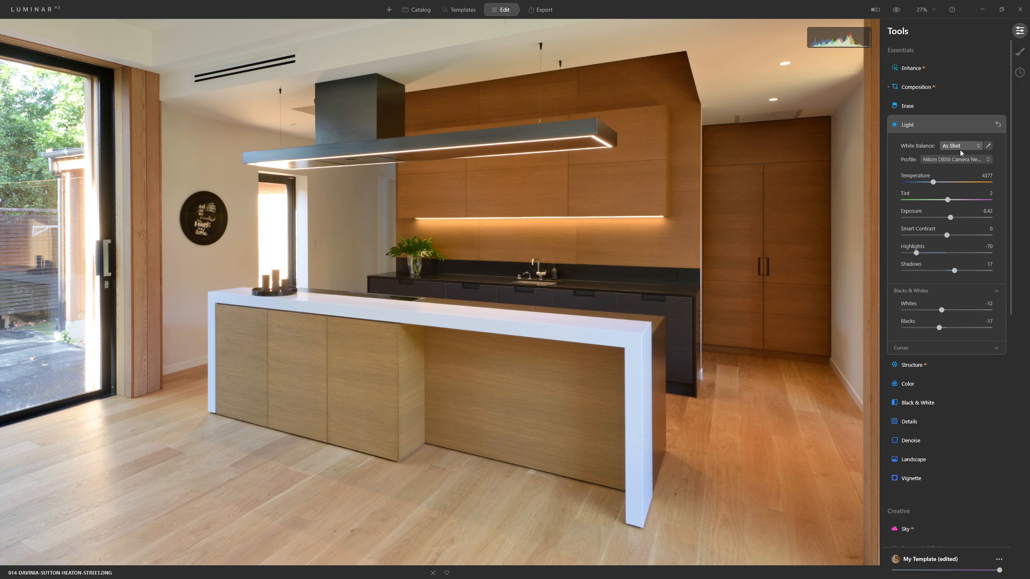
# Try sampling neutral white balance targets on the range hood, the ceiling and the island's white countertop
pyautogui.click(989, 146)
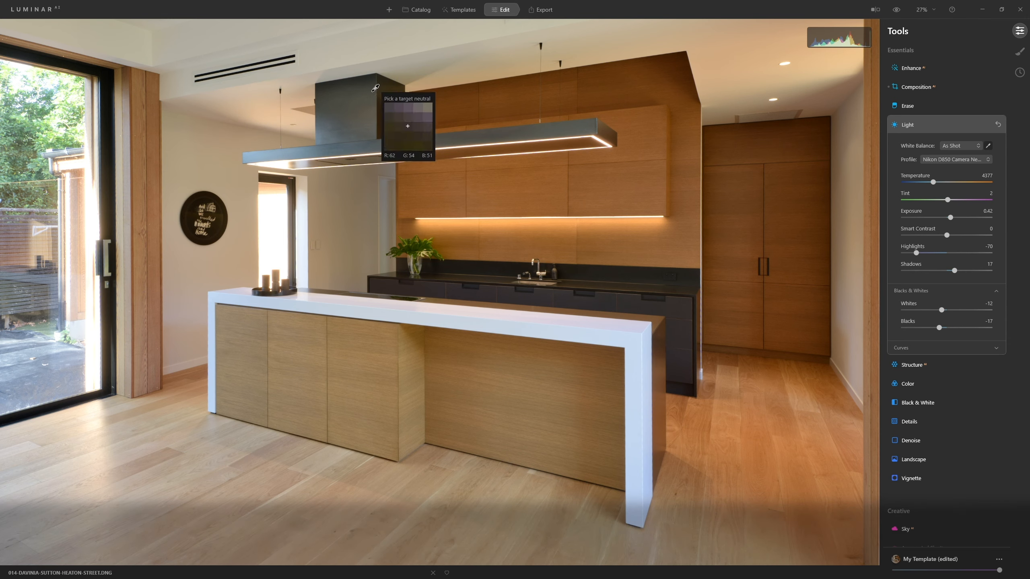
pyautogui.click(348, 116)
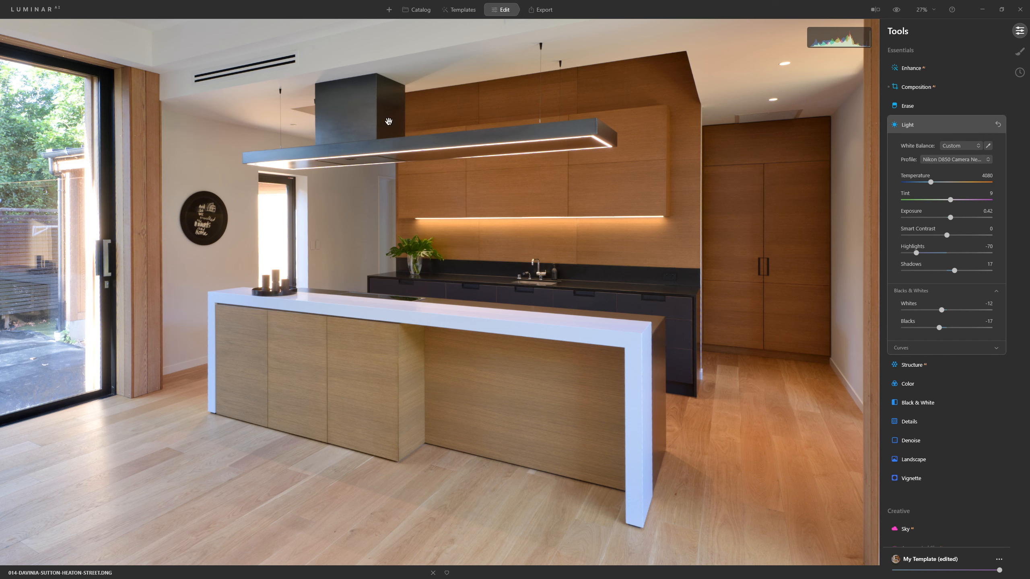
pyautogui.click(988, 146)
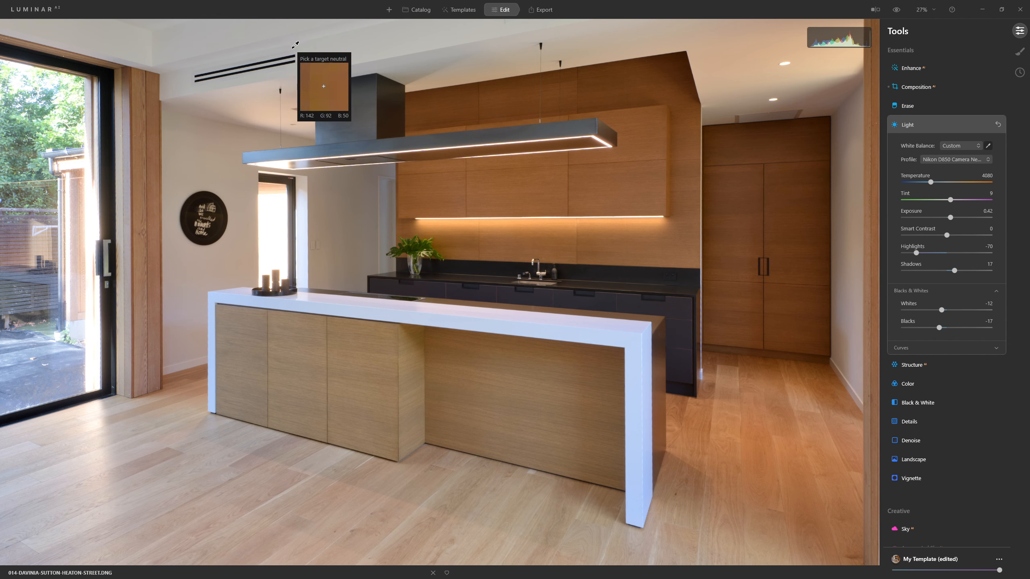
pyautogui.click(351, 59)
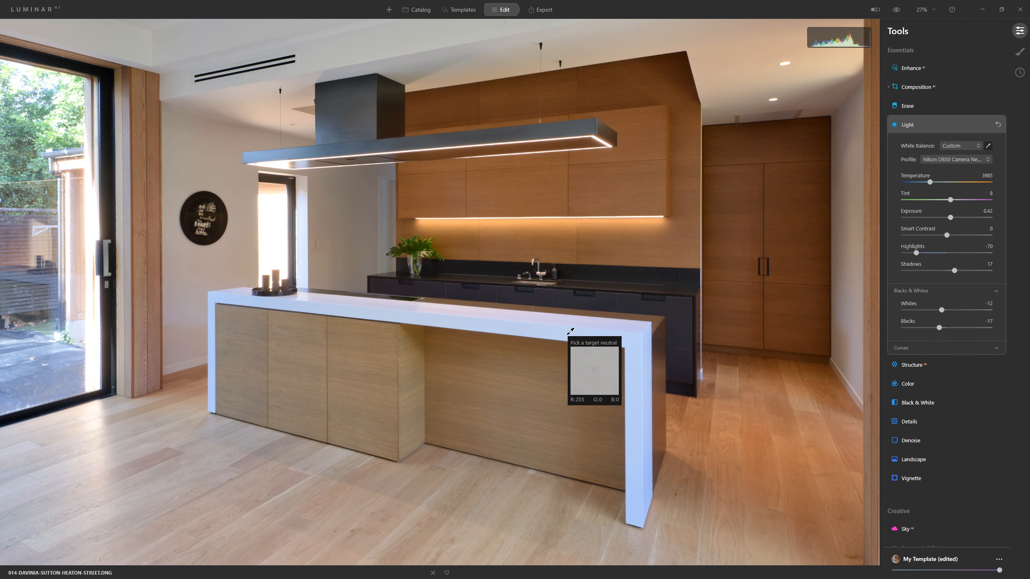
pyautogui.click(426, 288)
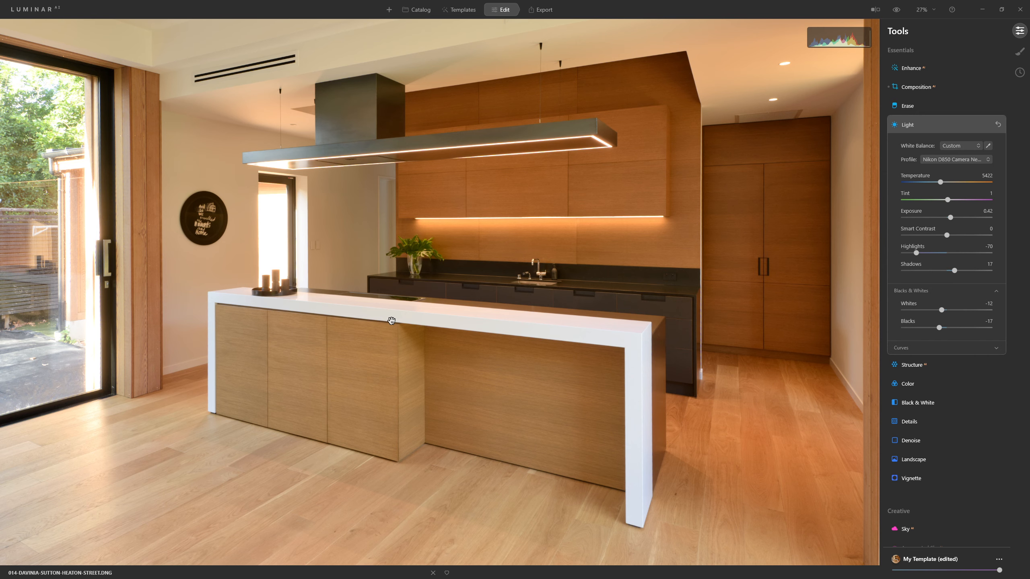
pyautogui.click(988, 145)
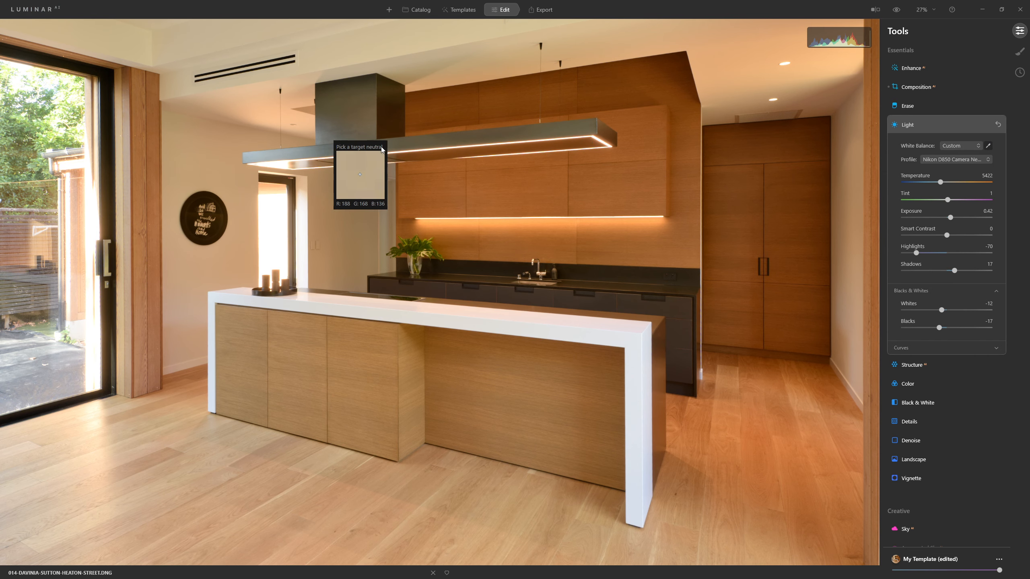
pyautogui.click(366, 301)
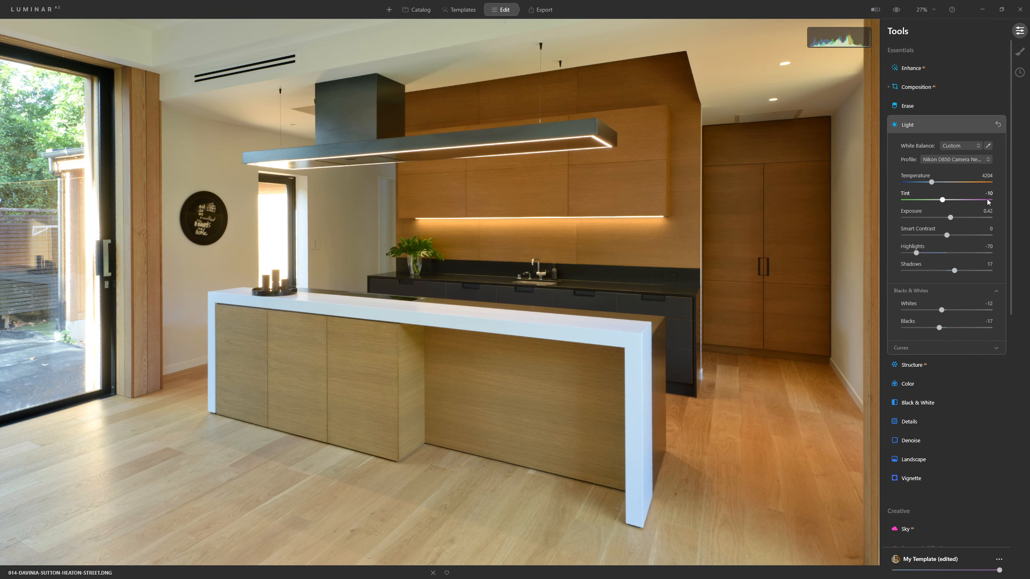
pyautogui.click(988, 145)
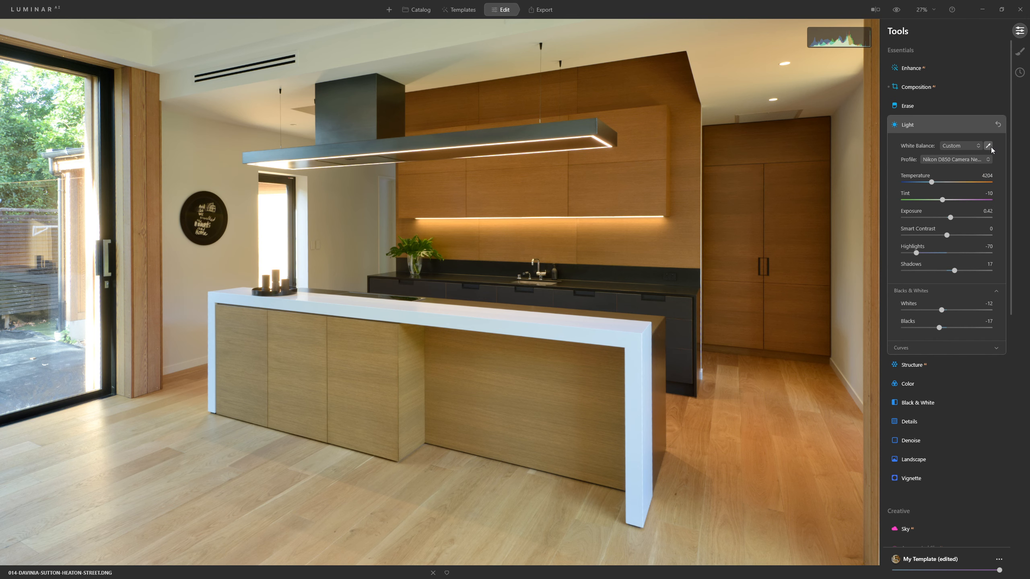
pyautogui.click(617, 44)
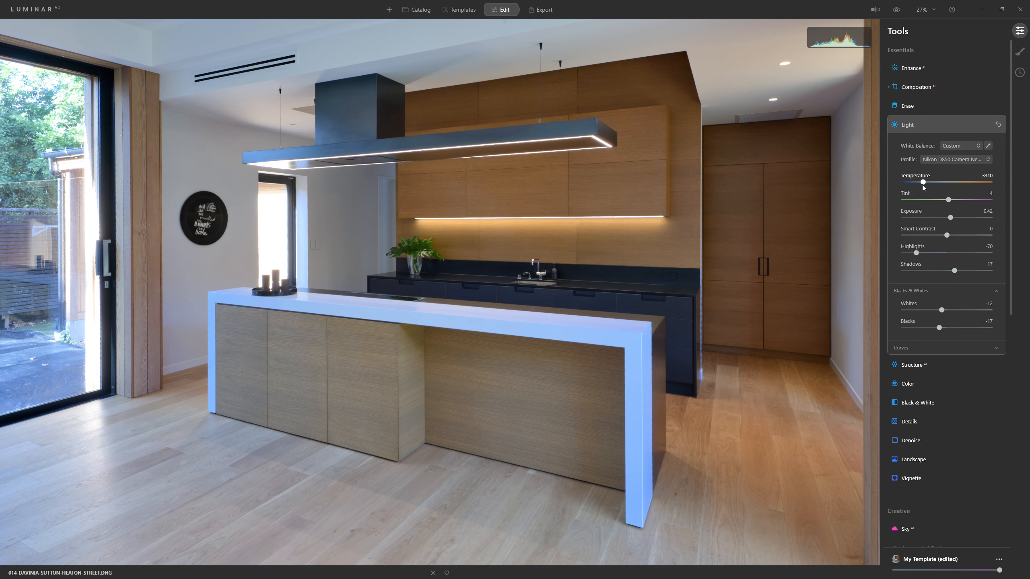
# Set the white balance Temperature to 3867 and reset Tint to 0 in the Light tool
pyautogui.moveTo(924, 183); pyautogui.dragTo(930, 185)
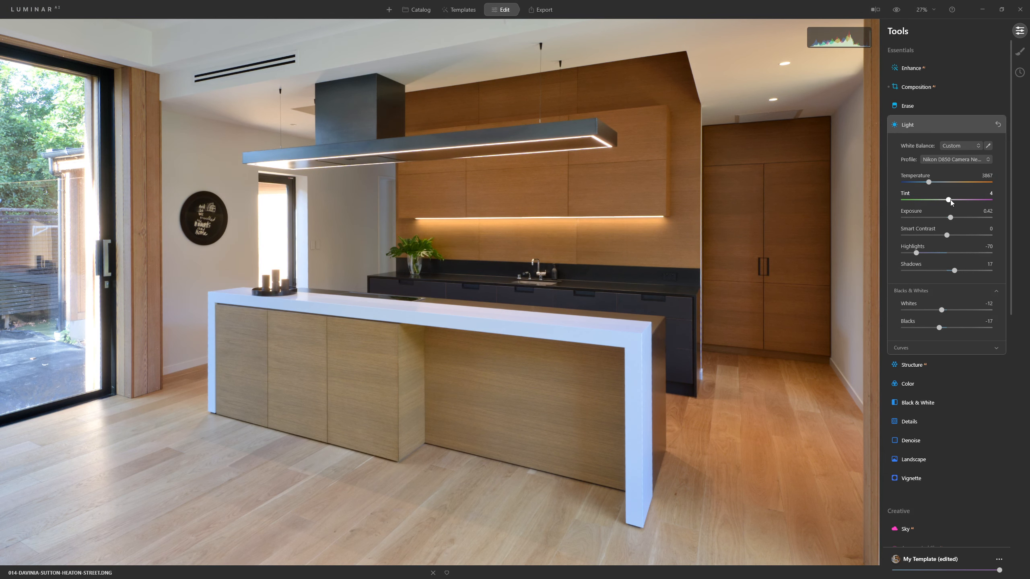
pyautogui.doubleClick(948, 200)
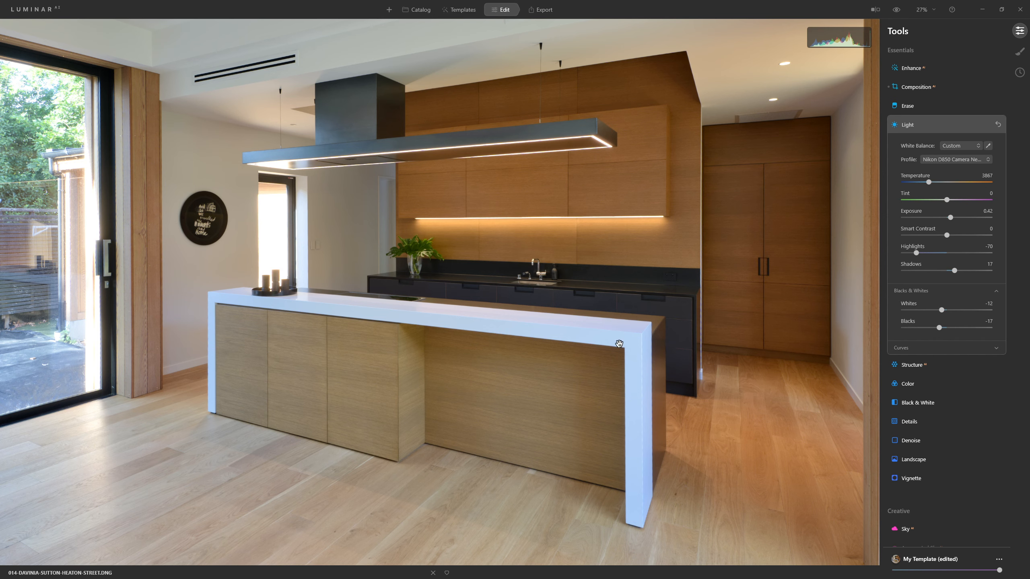
# Try the Enhance tool's Accent at 100 and toggle the effect off and on to compare
pyautogui.click(912, 72)
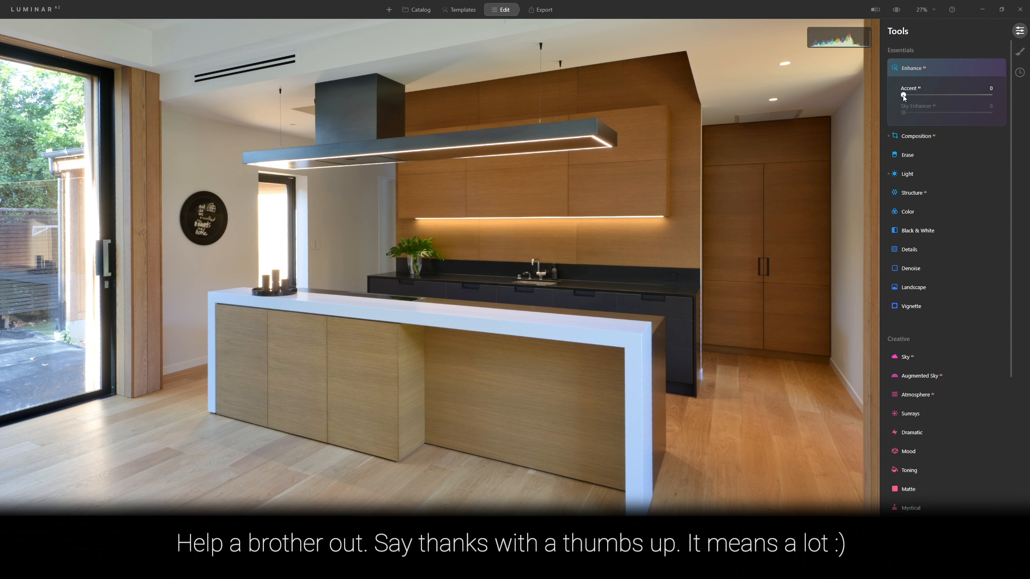
pyautogui.moveTo(906, 95); pyautogui.dragTo(1001, 104)
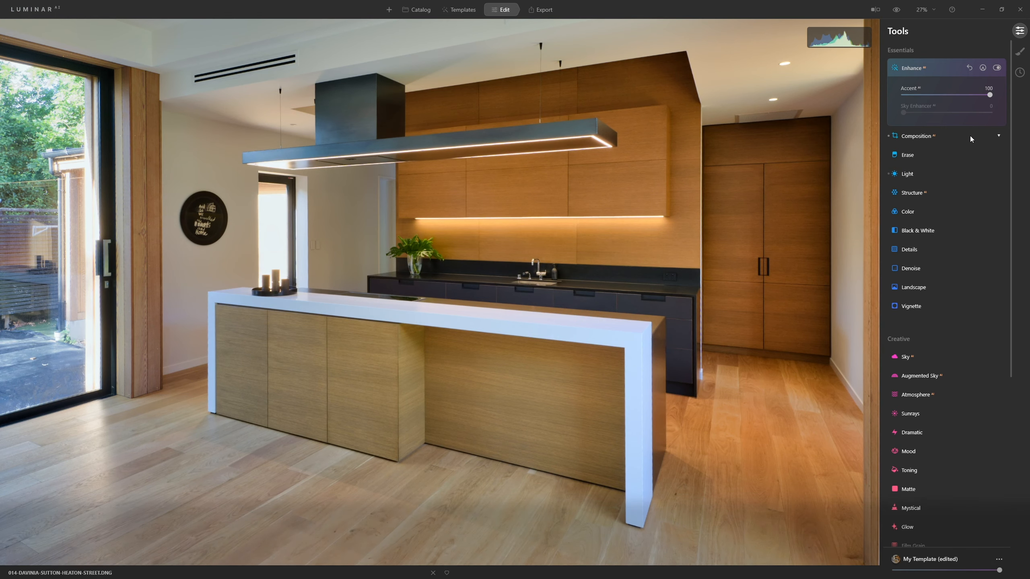
pyautogui.click(997, 68)
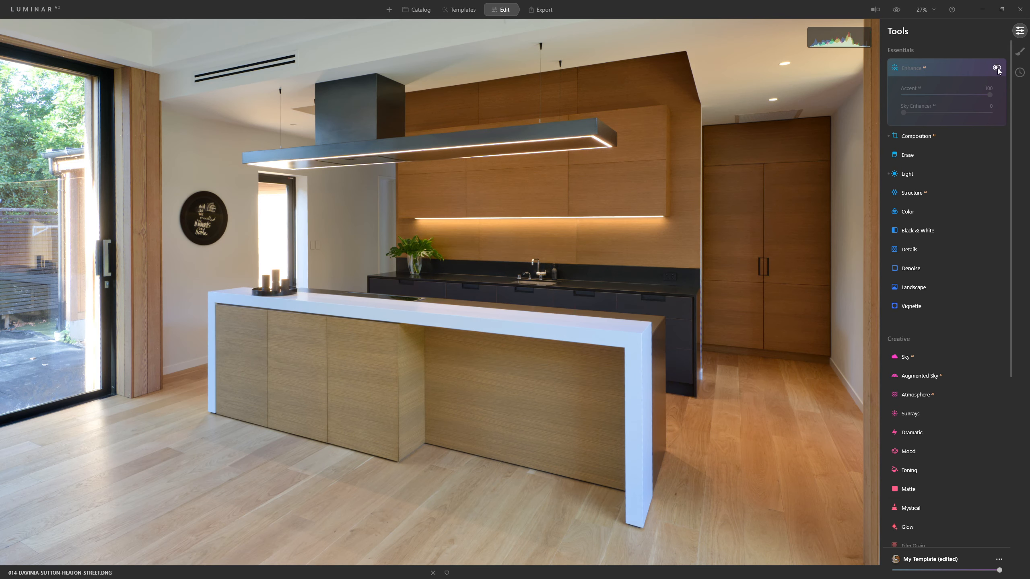
pyautogui.click(997, 68)
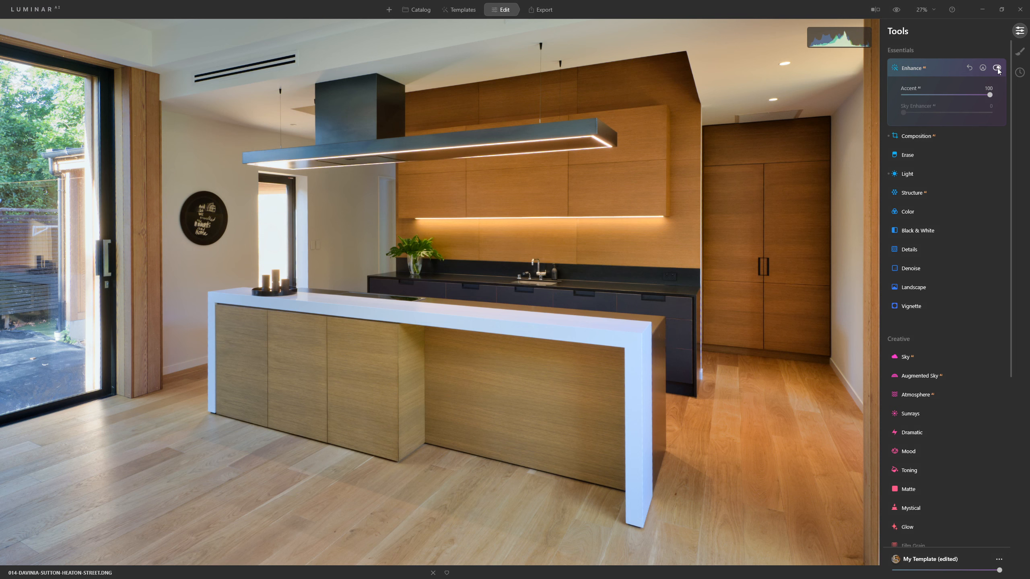
pyautogui.click(997, 68)
pyautogui.click(997, 68)
pyautogui.click(997, 68)
pyautogui.click(997, 68)
# Set the Accent amount in the Enhance tool to 70
pyautogui.moveTo(990, 95)
pyautogui.mouseDown()
pyautogui.moveTo(895, 102)
pyautogui.moveTo(995, 96)
pyautogui.mouseUp()
pyautogui.moveTo(989, 95); pyautogui.dragTo(931, 102)
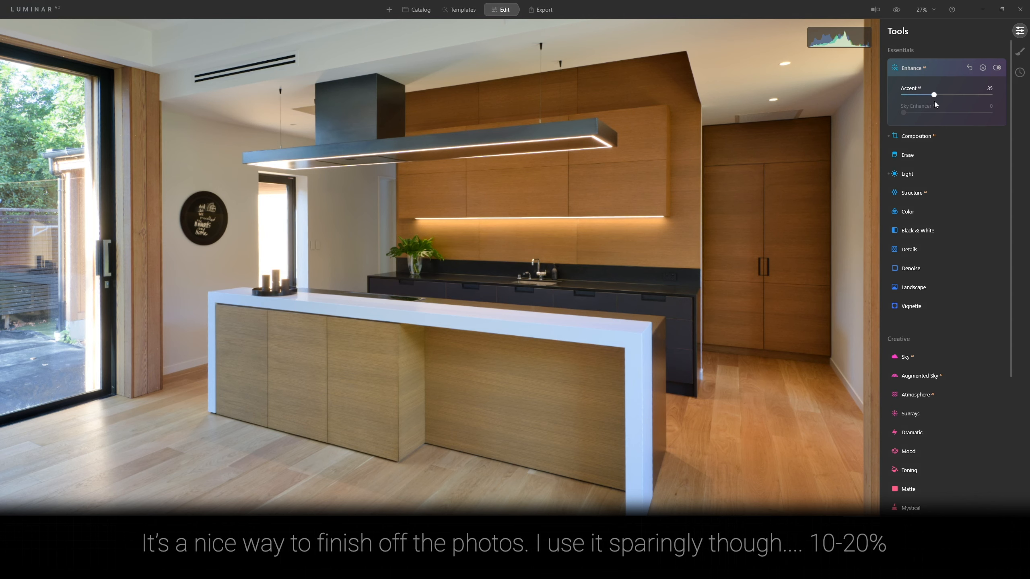
pyautogui.moveTo(933, 101); pyautogui.dragTo(964, 100)
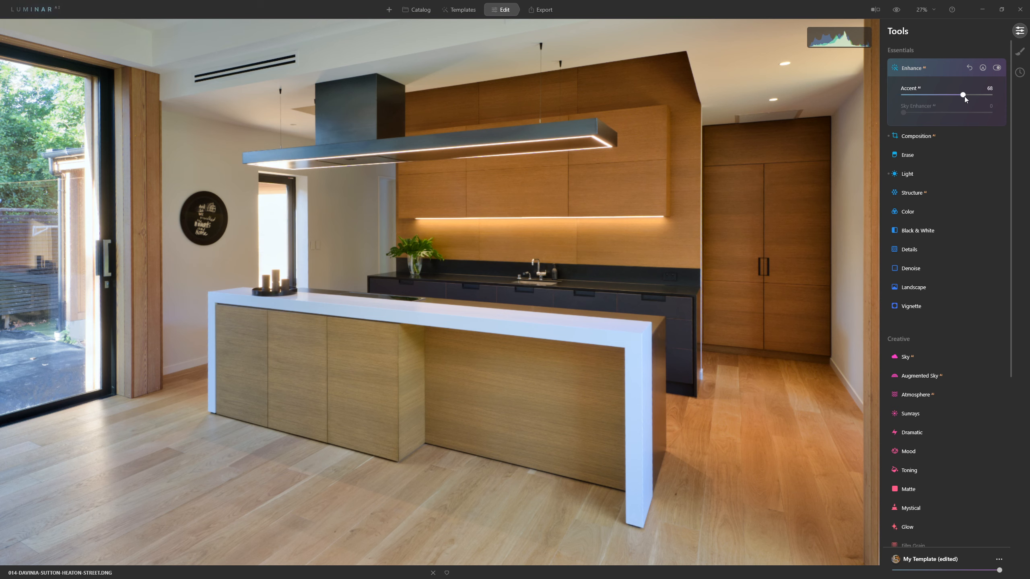
# Paint a mask for the Enhance effect over the kitchen with a large soft brush at 50 opacity
pyautogui.click(982, 67)
pyautogui.moveTo(990, 153); pyautogui.dragTo(947, 152)
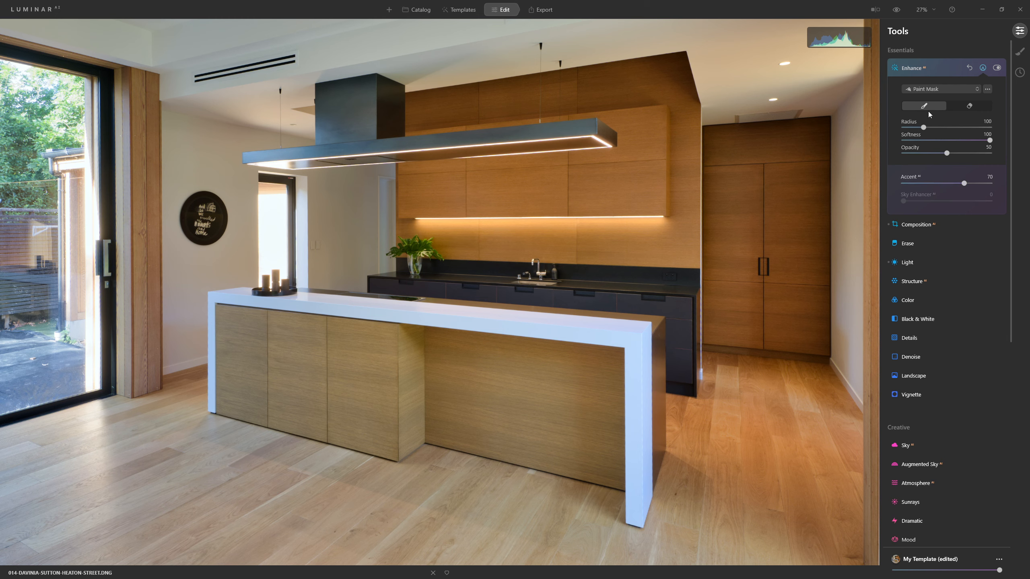
pyautogui.scroll(20, 577, 175)
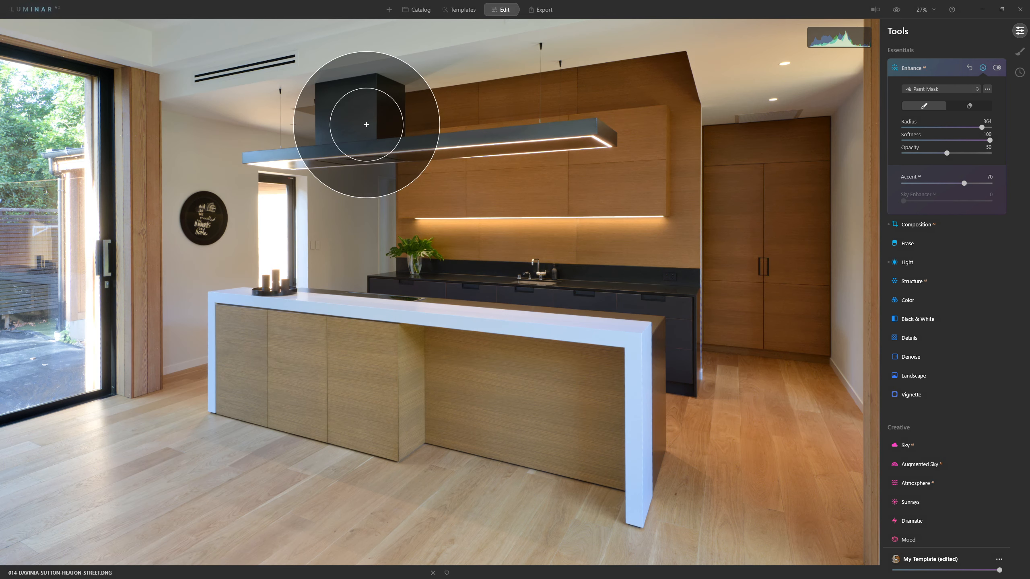
pyautogui.scroll(2, 366, 125)
pyautogui.moveTo(366, 125)
pyautogui.mouseDown()
pyautogui.moveTo(286, 157)
pyautogui.moveTo(660, 113)
pyautogui.moveTo(640, 217)
pyautogui.moveTo(354, 247)
pyautogui.moveTo(611, 276)
pyautogui.moveTo(584, 369)
pyautogui.moveTo(593, 471)
pyautogui.moveTo(584, 377)
pyautogui.moveTo(531, 446)
pyautogui.moveTo(210, 347)
pyautogui.moveTo(379, 370)
pyautogui.moveTo(362, 403)
pyautogui.moveTo(169, 447)
pyautogui.moveTo(75, 453)
pyautogui.moveTo(602, 471)
pyautogui.moveTo(612, 327)
pyautogui.moveTo(646, 344)
pyautogui.moveTo(675, 169)
pyautogui.moveTo(705, 148)
pyautogui.moveTo(733, 234)
pyautogui.moveTo(740, 140)
pyautogui.moveTo(750, 141)
pyautogui.moveTo(790, 326)
pyautogui.moveTo(821, 106)
pyautogui.moveTo(500, 97)
pyautogui.moveTo(288, 128)
pyautogui.moveTo(224, 120)
pyautogui.moveTo(244, 275)
pyautogui.moveTo(277, 275)
pyautogui.mouseUp()
pyautogui.click(983, 68)
pyautogui.click(984, 68)
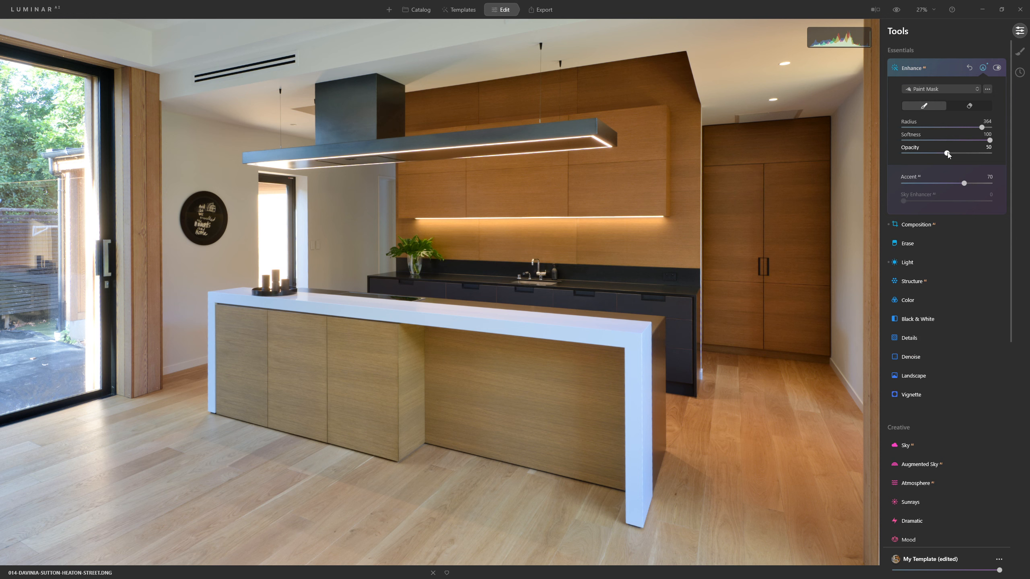
# Paint the island's wooden front into the Enhance mask at 53 opacity and compare the effect off and on
pyautogui.moveTo(958, 154); pyautogui.dragTo(951, 154)
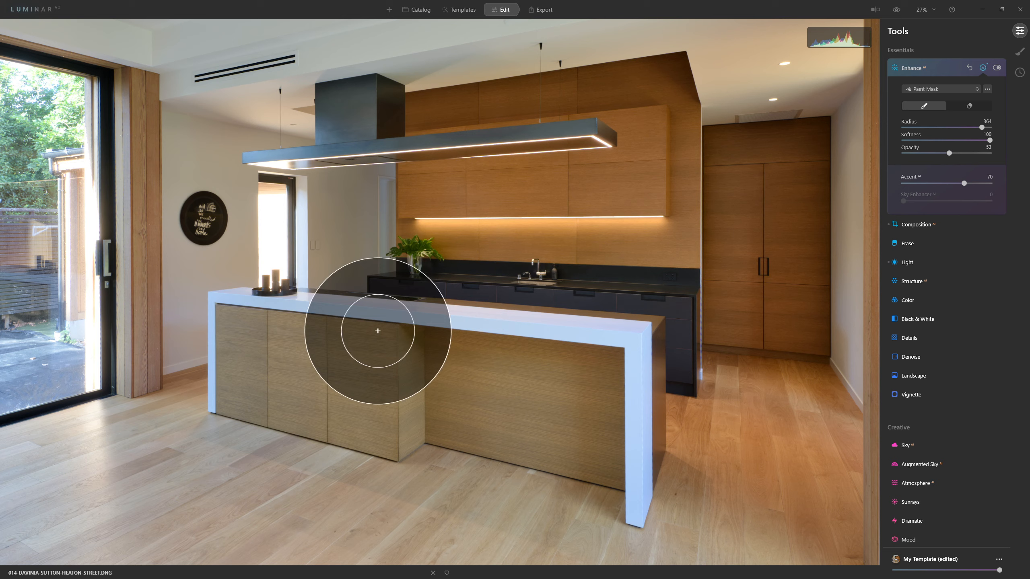
pyautogui.moveTo(344, 331)
pyautogui.mouseDown()
pyautogui.moveTo(354, 331)
pyautogui.moveTo(248, 323)
pyautogui.moveTo(260, 381)
pyautogui.moveTo(255, 331)
pyautogui.moveTo(503, 350)
pyautogui.moveTo(593, 391)
pyautogui.moveTo(324, 391)
pyautogui.moveTo(333, 357)
pyautogui.moveTo(470, 377)
pyautogui.mouseUp()
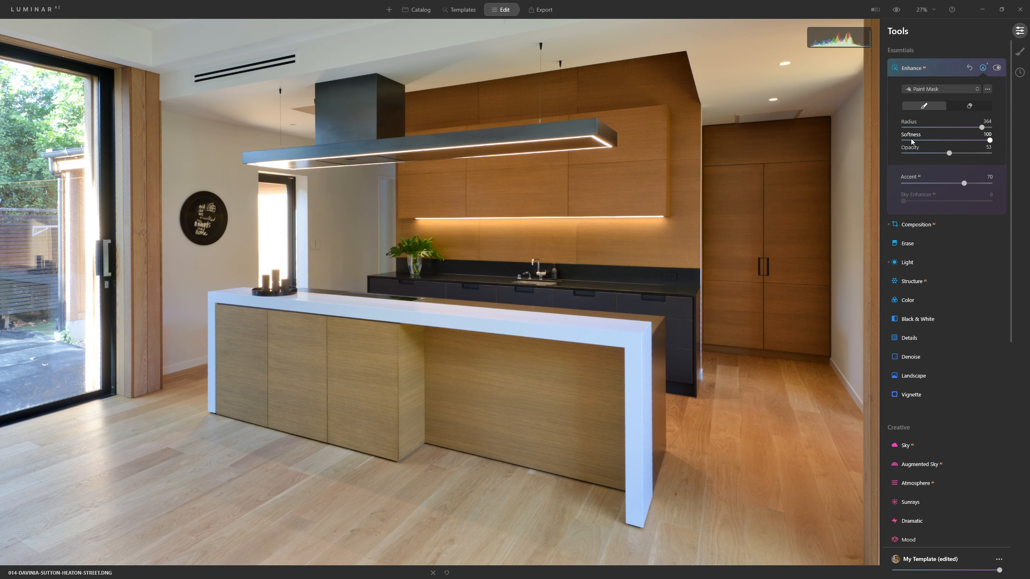
pyautogui.click(998, 69)
pyautogui.click(998, 67)
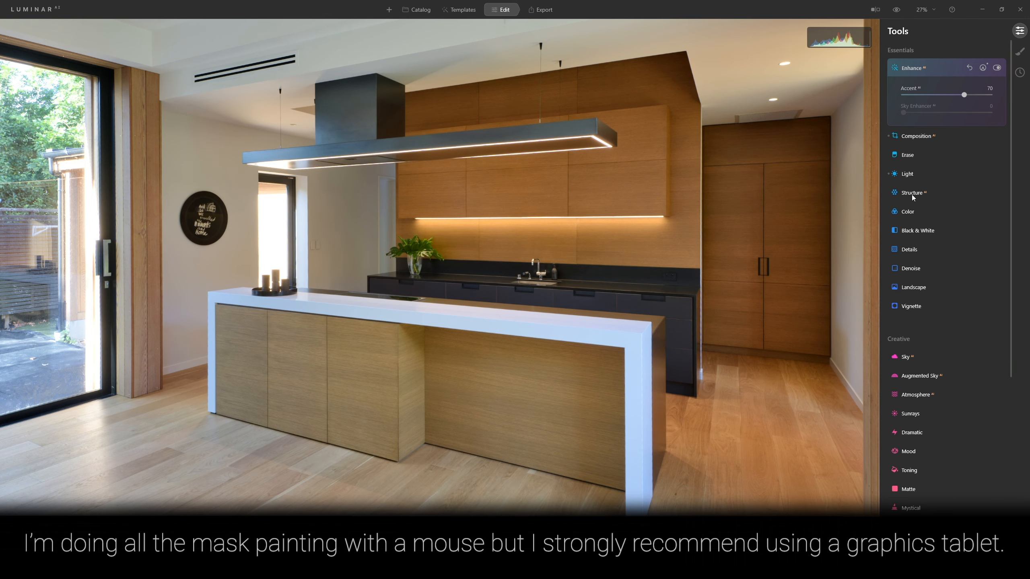
# Set the Structure tool's Amount to 49
pyautogui.click(912, 195)
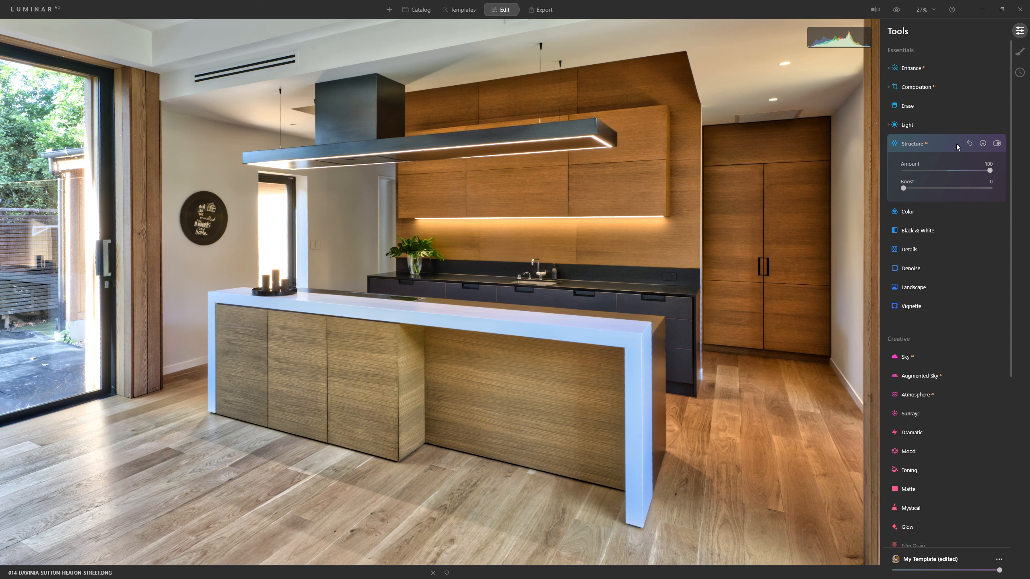
pyautogui.moveTo(988, 172); pyautogui.dragTo(971, 175)
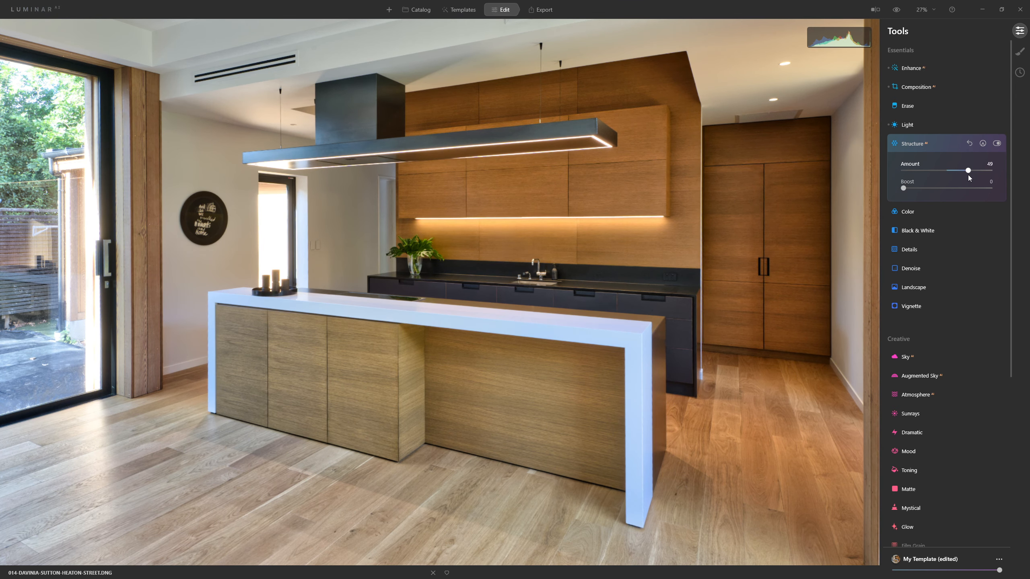
# Paint a Structure mask over the wooden cabinets and island at 50 opacity, and compare the effect off and on
pyautogui.click(983, 143)
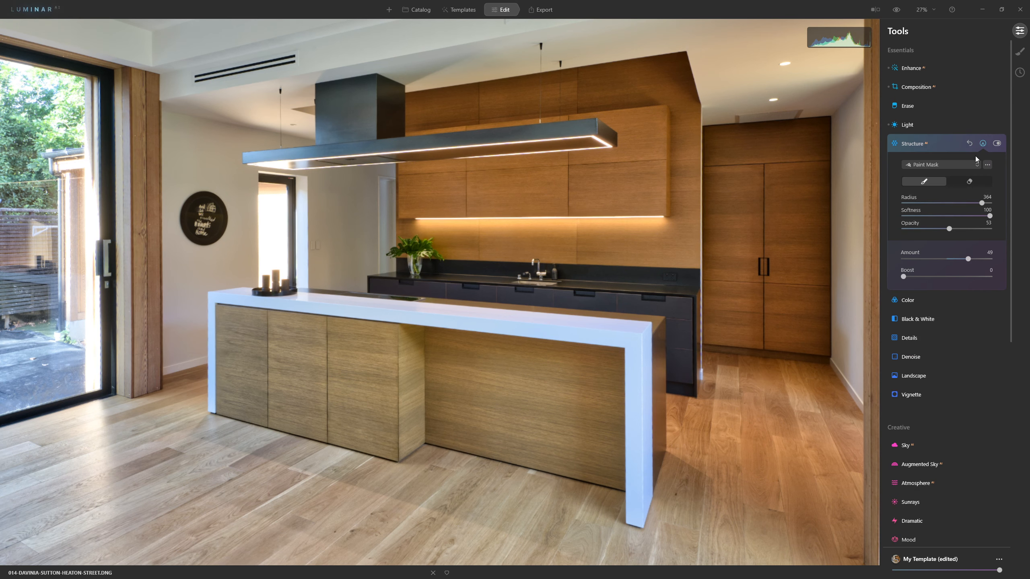
pyautogui.moveTo(948, 231); pyautogui.dragTo(946, 231)
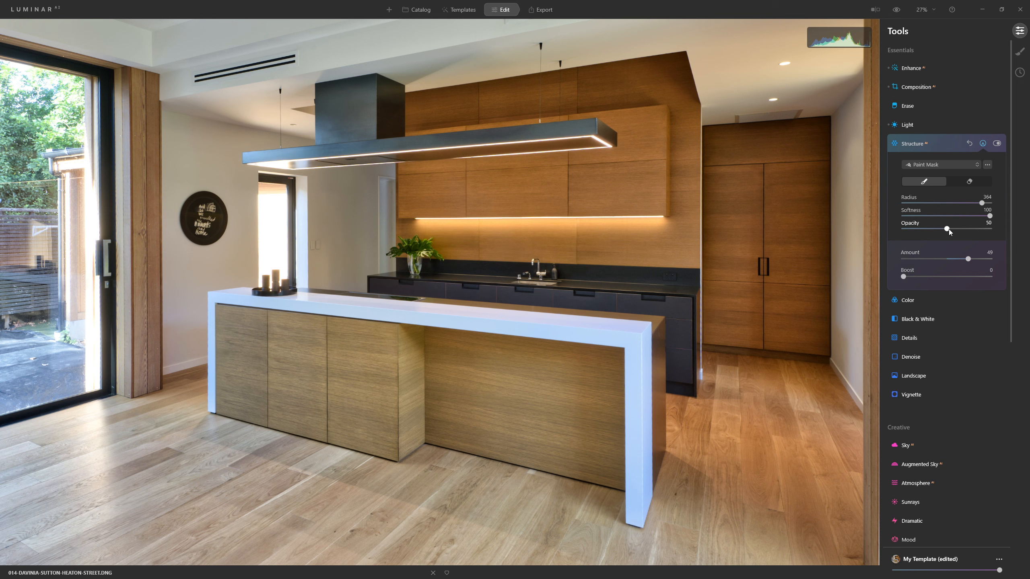
pyautogui.moveTo(652, 110)
pyautogui.mouseDown()
pyautogui.moveTo(457, 110)
pyautogui.moveTo(535, 167)
pyautogui.moveTo(483, 202)
pyautogui.moveTo(752, 200)
pyautogui.moveTo(735, 237)
pyautogui.moveTo(655, 299)
pyautogui.moveTo(433, 269)
pyautogui.moveTo(625, 299)
pyautogui.moveTo(540, 396)
pyautogui.moveTo(579, 384)
pyautogui.moveTo(380, 356)
pyautogui.moveTo(246, 375)
pyautogui.moveTo(540, 437)
pyautogui.moveTo(313, 439)
pyautogui.mouseUp()
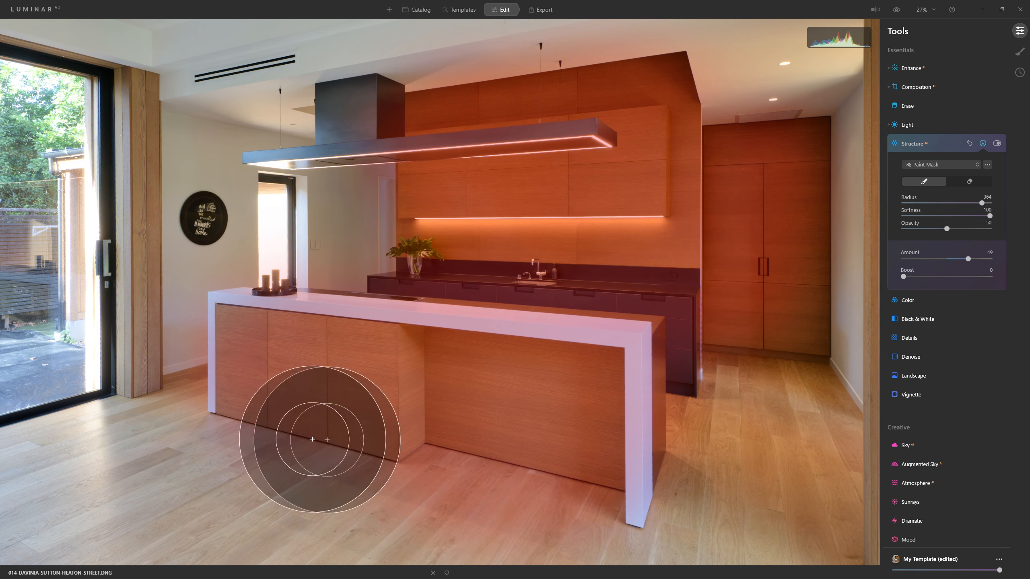
pyautogui.click(997, 143)
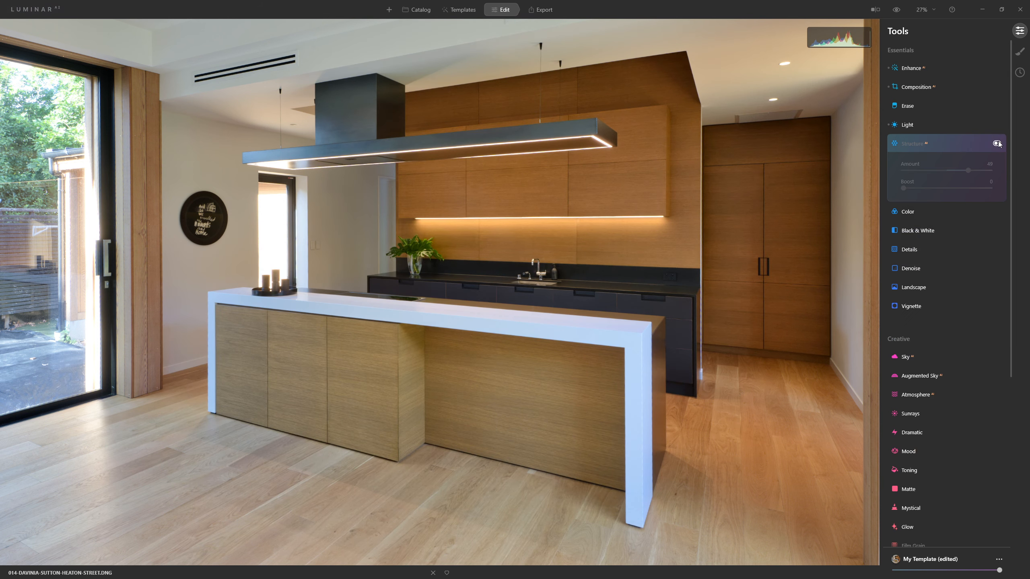
pyautogui.click(997, 143)
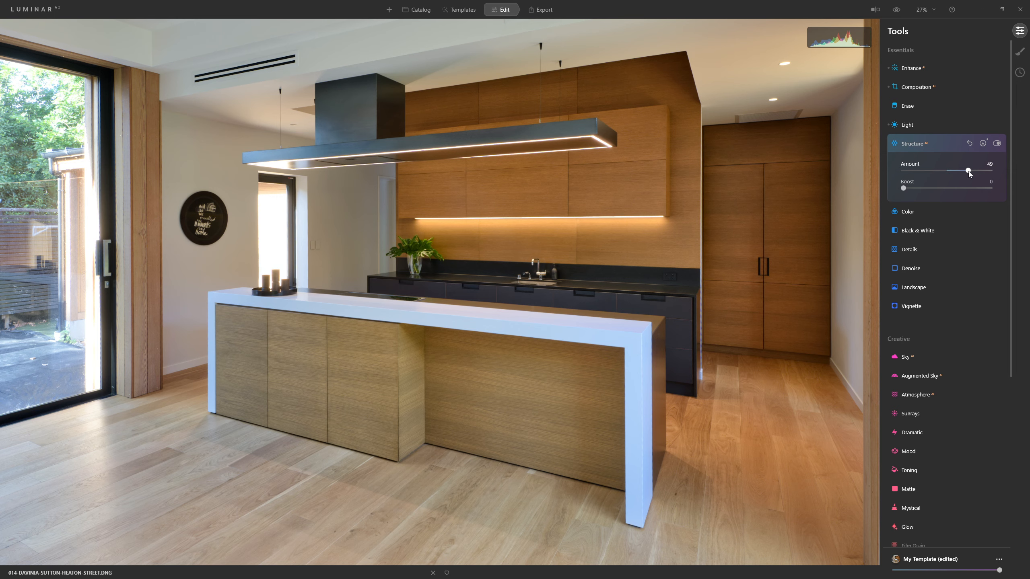
# Erase the Structure mask from the ceiling and wall areas around the cabinets
pyautogui.click(983, 143)
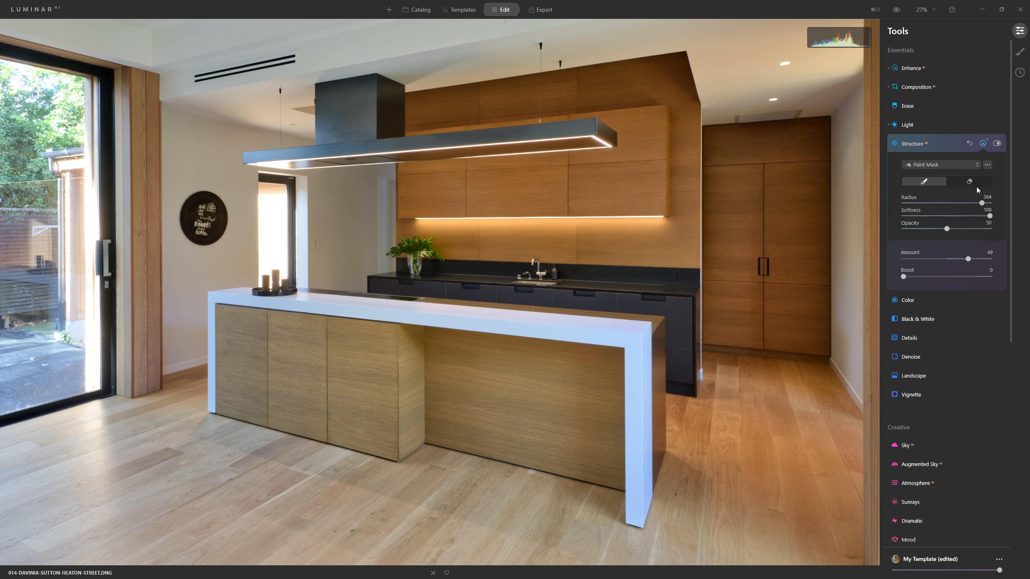
pyautogui.click(971, 181)
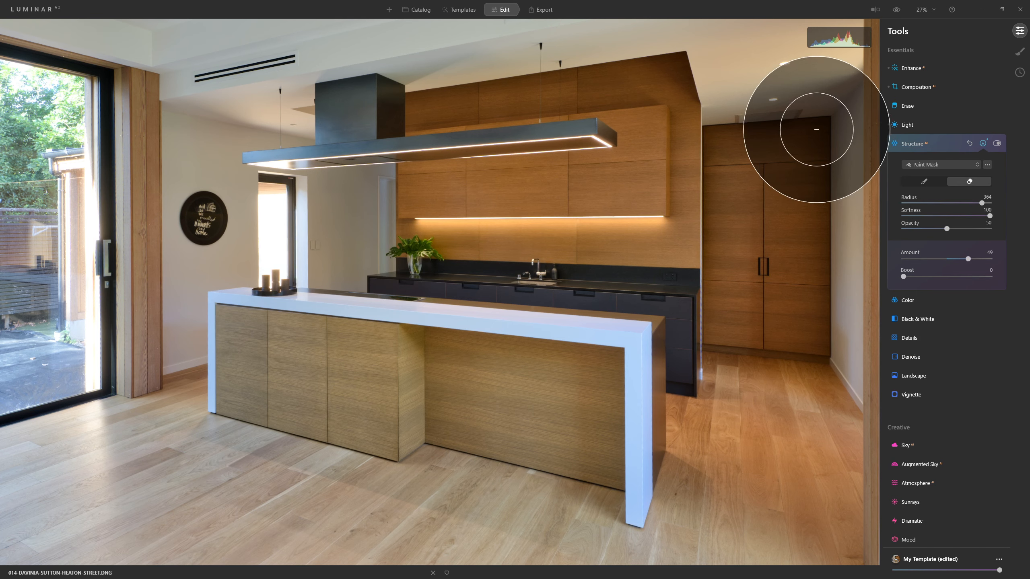
pyautogui.moveTo(445, 68)
pyautogui.mouseDown()
pyautogui.moveTo(684, 73)
pyautogui.moveTo(799, 106)
pyautogui.moveTo(842, 142)
pyautogui.moveTo(782, 98)
pyautogui.moveTo(565, 58)
pyautogui.moveTo(414, 80)
pyautogui.moveTo(722, 119)
pyautogui.moveTo(711, 82)
pyautogui.moveTo(831, 109)
pyautogui.moveTo(874, 157)
pyautogui.moveTo(874, 183)
pyautogui.mouseUp()
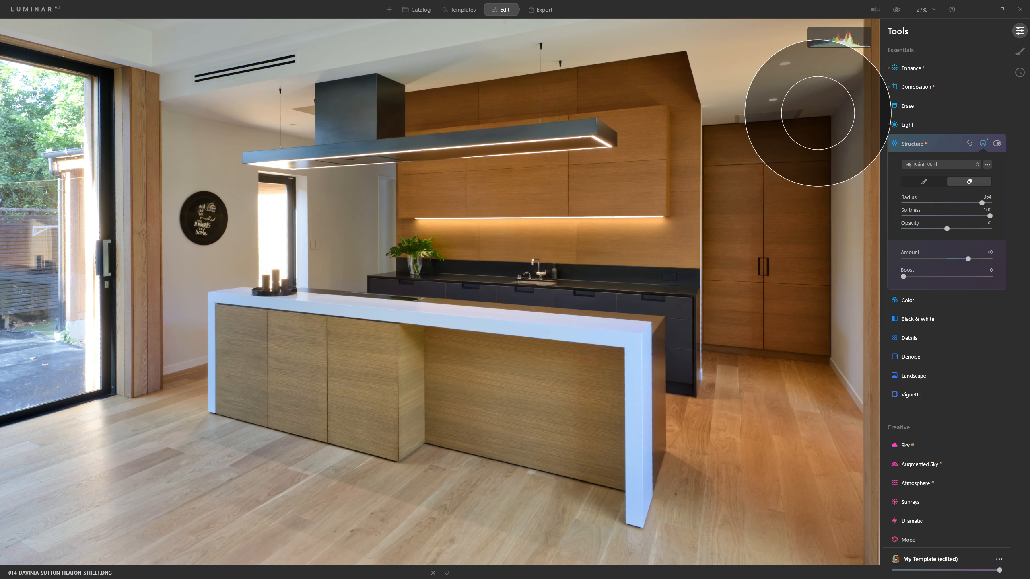
# Erase more of the Structure mask outside the woodwork and set the Structure Amount to 35
pyautogui.moveTo(791, 105)
pyautogui.mouseDown()
pyautogui.moveTo(831, 172)
pyautogui.moveTo(823, 331)
pyautogui.moveTo(836, 346)
pyautogui.moveTo(809, 113)
pyautogui.moveTo(828, 410)
pyautogui.moveTo(806, 519)
pyautogui.moveTo(253, 483)
pyautogui.moveTo(59, 457)
pyautogui.moveTo(34, 487)
pyautogui.mouseUp()
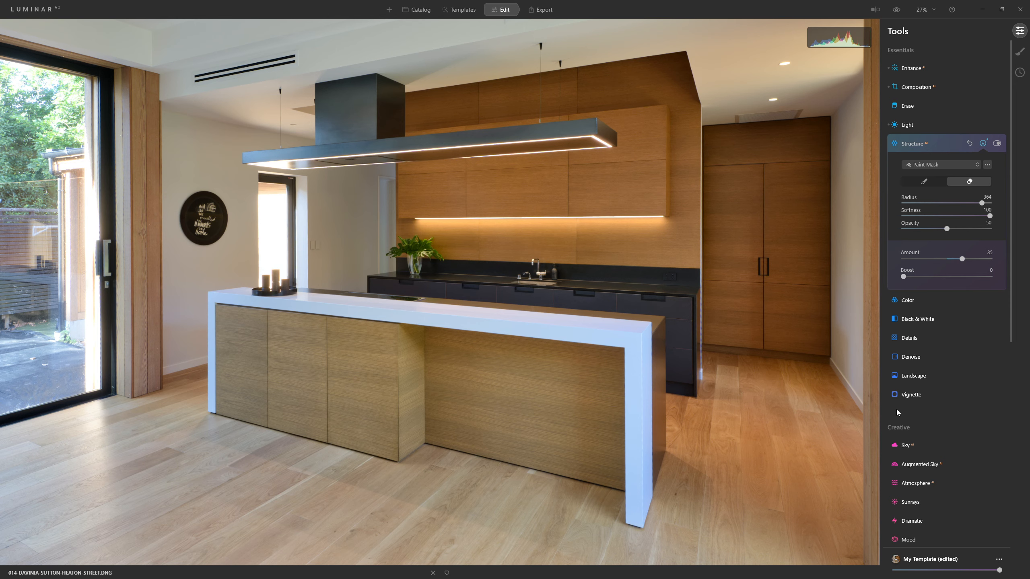
# In the Color tool's HSL settings, set the Orange saturation to -34 and the Yellow saturation to 7
pyautogui.click(916, 301)
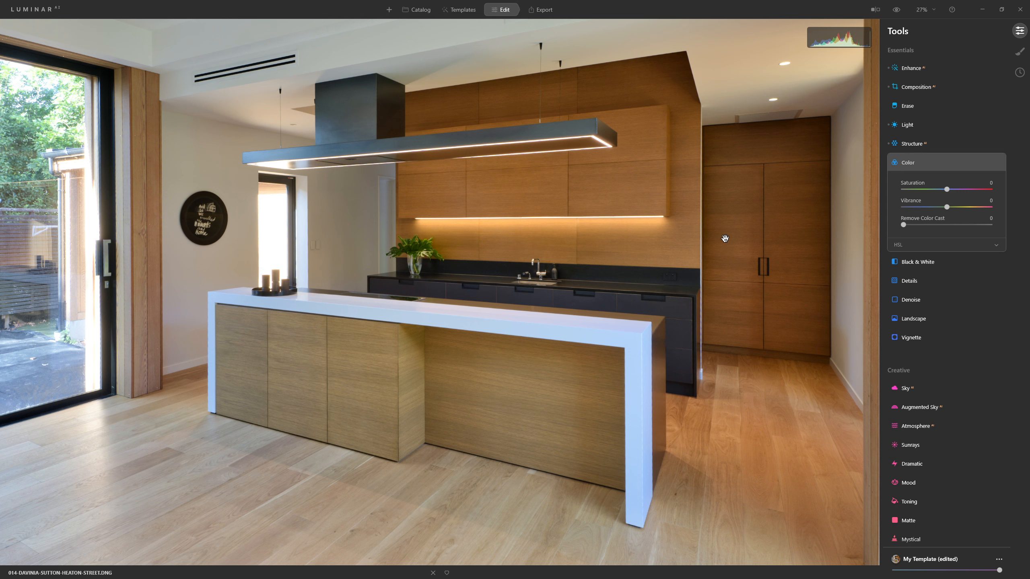
pyautogui.click(913, 244)
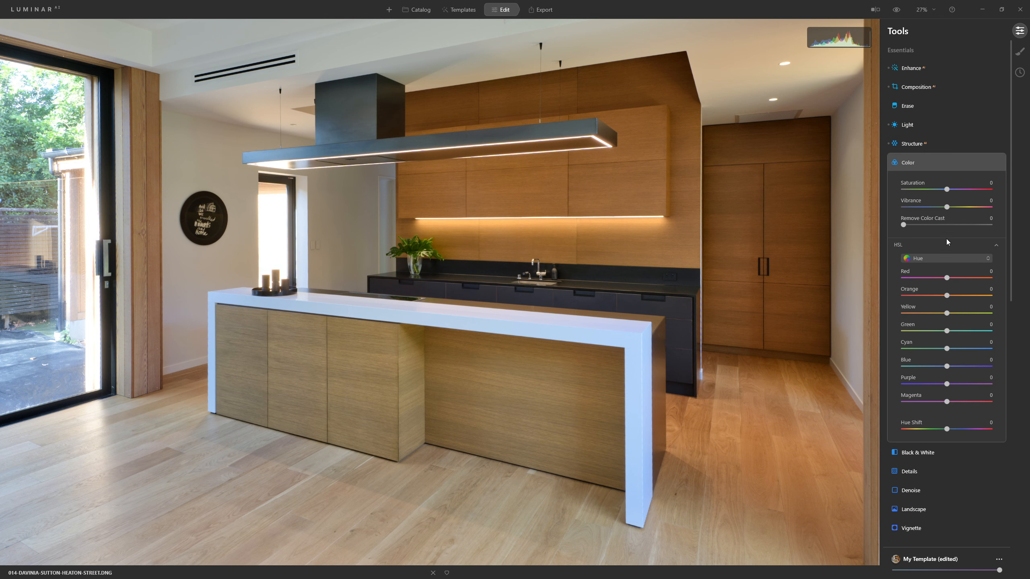
pyautogui.click(943, 256)
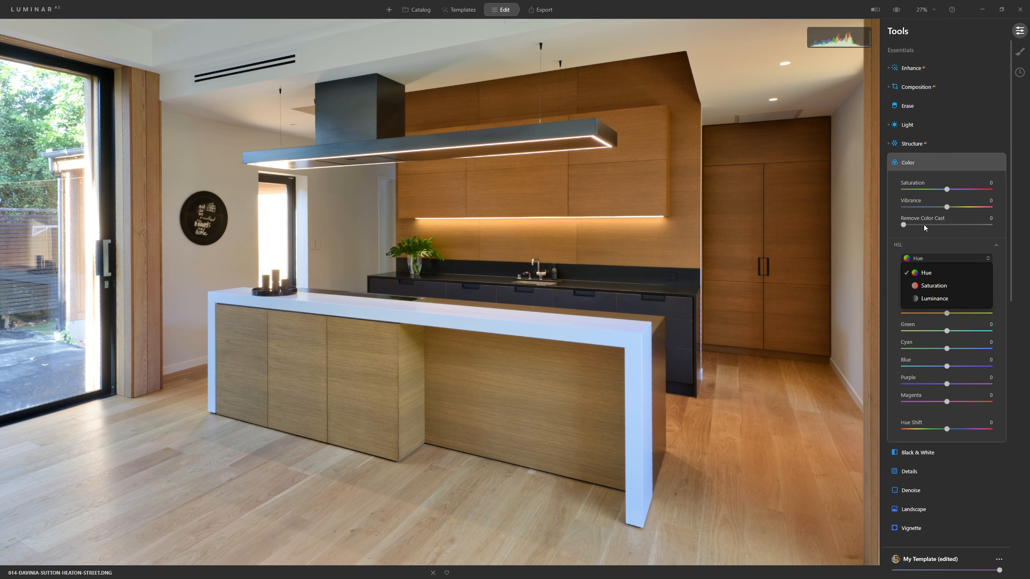
pyautogui.click(940, 286)
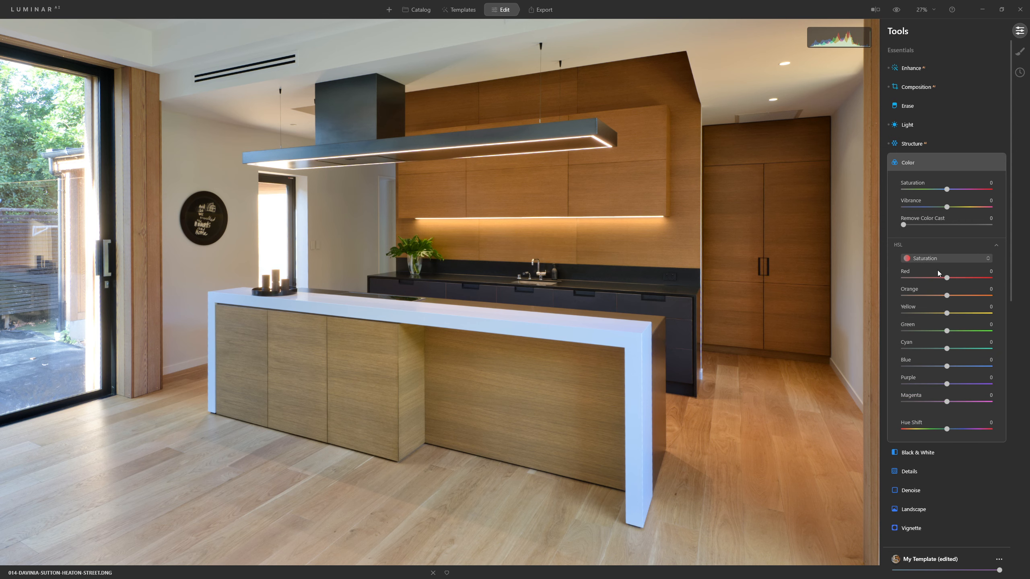
pyautogui.moveTo(942, 298); pyautogui.dragTo(932, 299)
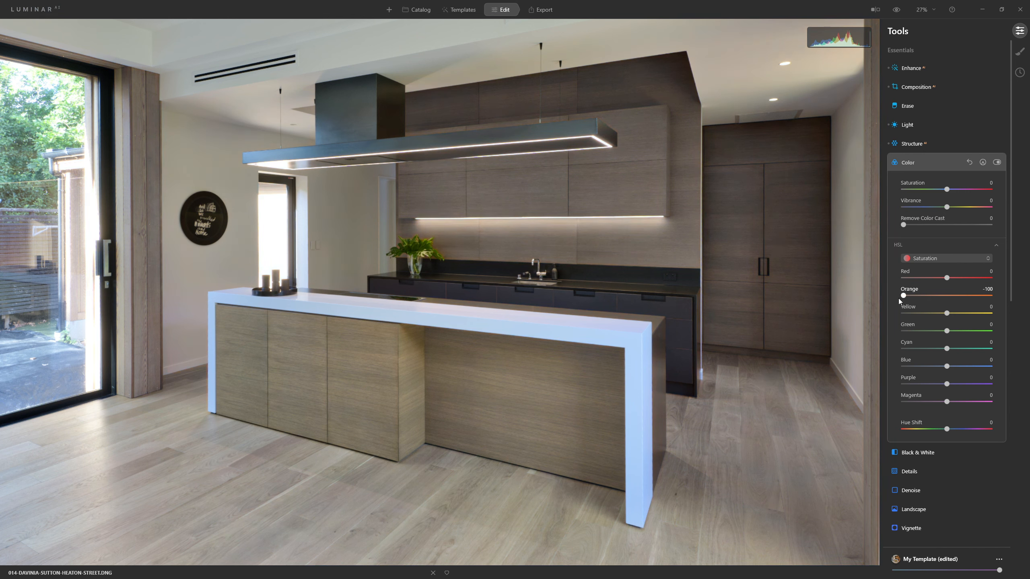
pyautogui.moveTo(895, 298); pyautogui.dragTo(919, 298)
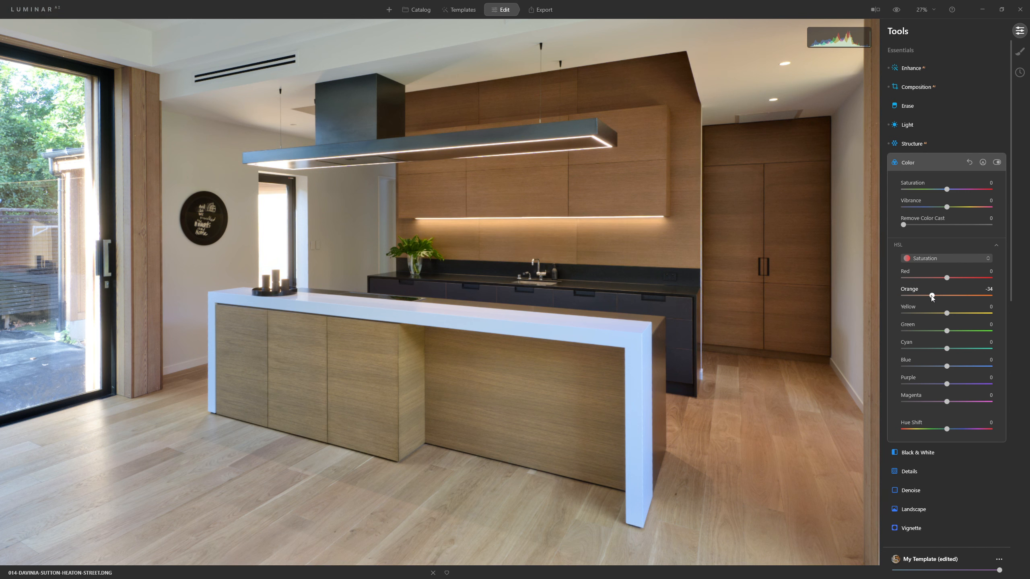
pyautogui.moveTo(948, 313)
pyautogui.mouseDown()
pyautogui.moveTo(926, 313)
pyautogui.moveTo(979, 310)
pyautogui.moveTo(959, 302)
pyautogui.mouseUp()
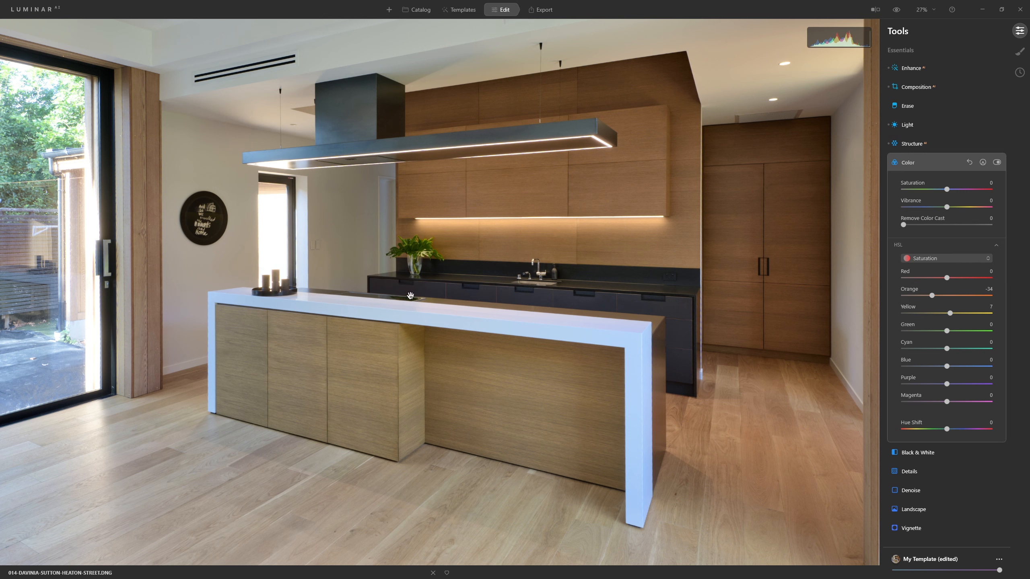
# Set the HSL hue of Orange to 13 and Yellow to -53, and compare the Color adjustments off and on
pyautogui.click(962, 256)
pyautogui.click(942, 272)
pyautogui.moveTo(947, 295); pyautogui.dragTo(954, 296)
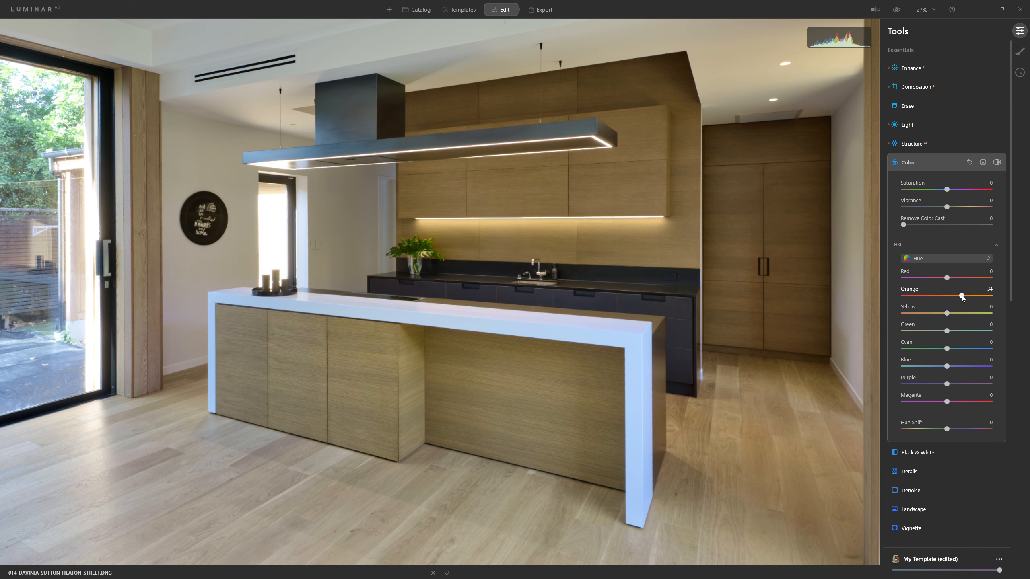
pyautogui.moveTo(961, 296); pyautogui.dragTo(954, 296)
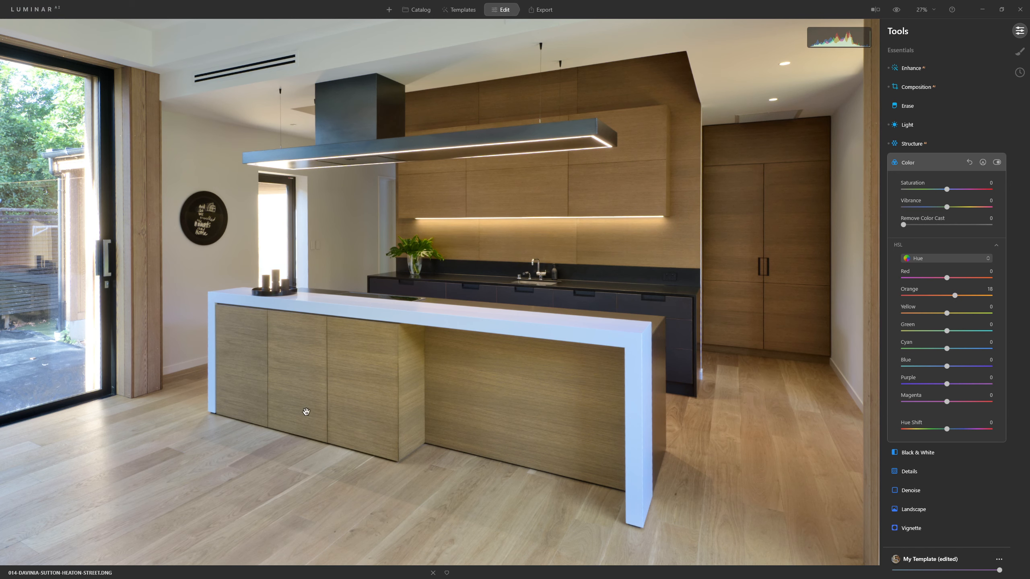
pyautogui.moveTo(946, 313); pyautogui.dragTo(934, 315)
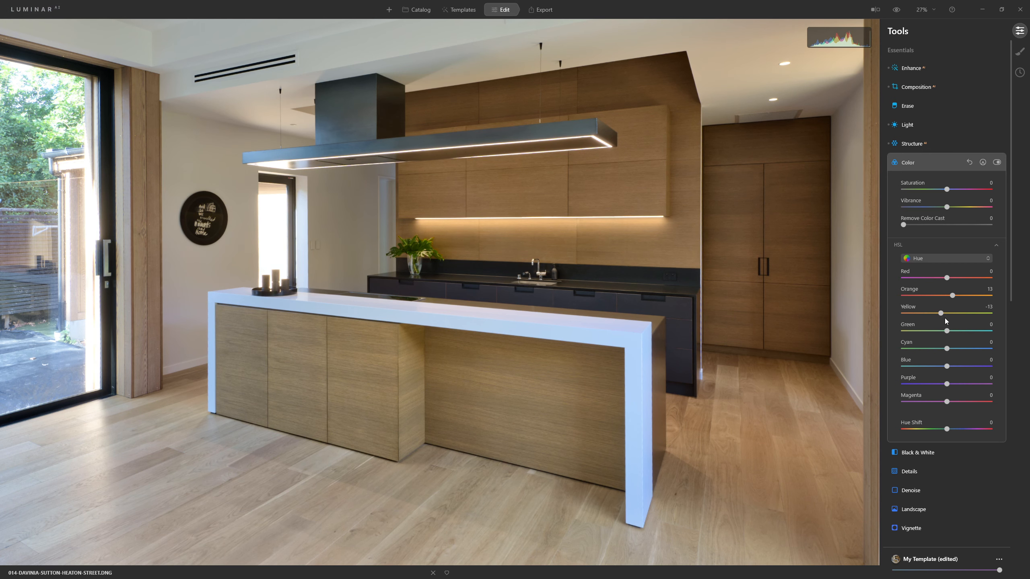
pyautogui.moveTo(940, 313); pyautogui.dragTo(934, 313)
pyautogui.moveTo(918, 313); pyautogui.dragTo(947, 318)
pyautogui.moveTo(948, 315); pyautogui.dragTo(929, 315)
pyautogui.click(998, 163)
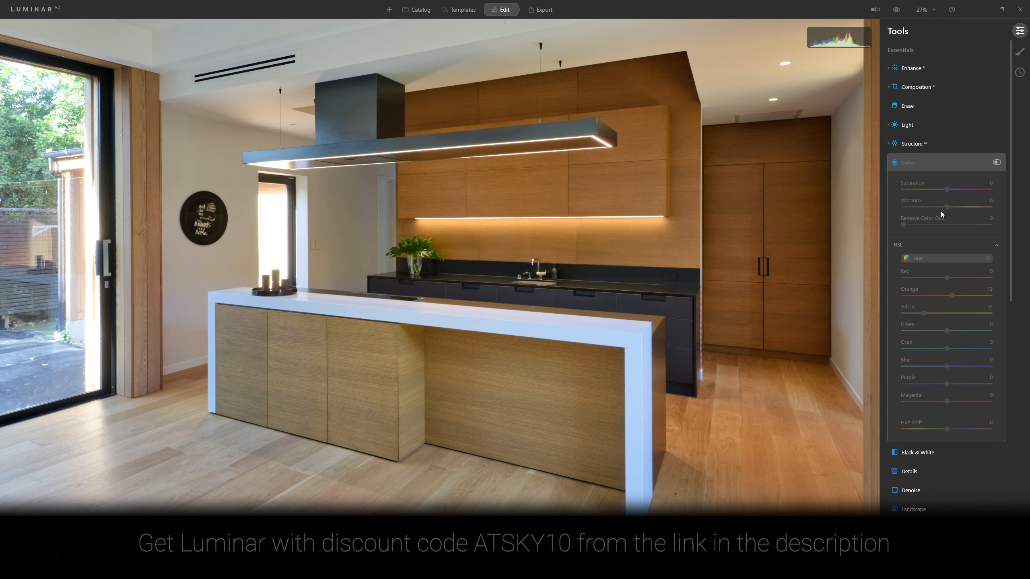
pyautogui.click(997, 162)
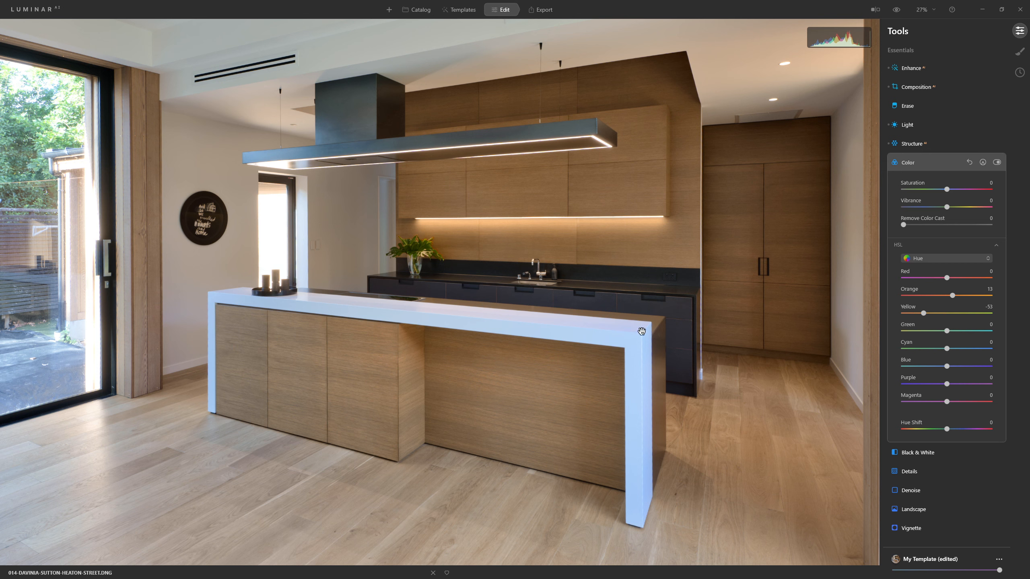
# Try strong and weak Blue saturation in the HSL settings, and settle on -65 to neutralize the island's white countertop
pyautogui.click(934, 261)
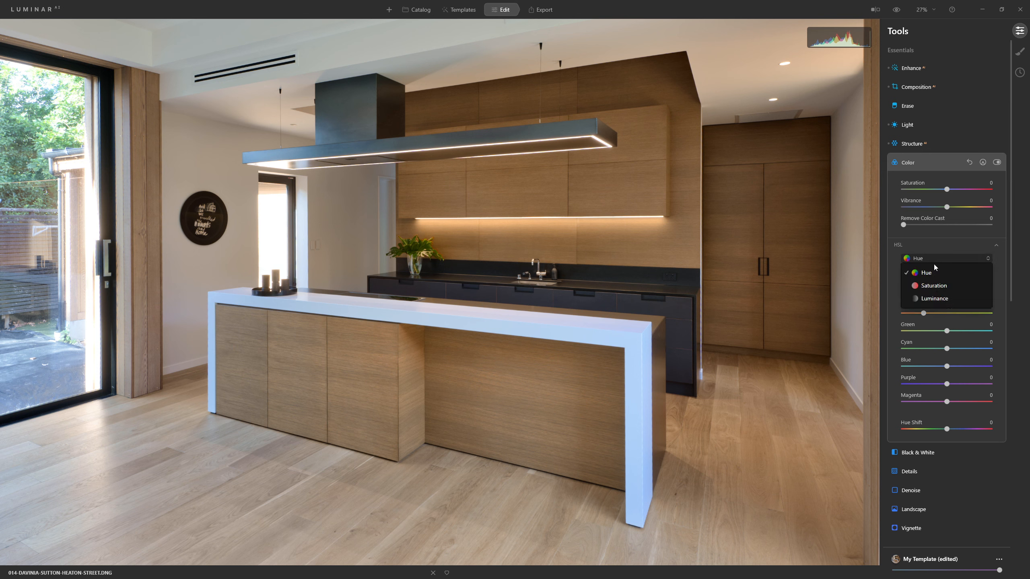
pyautogui.click(940, 284)
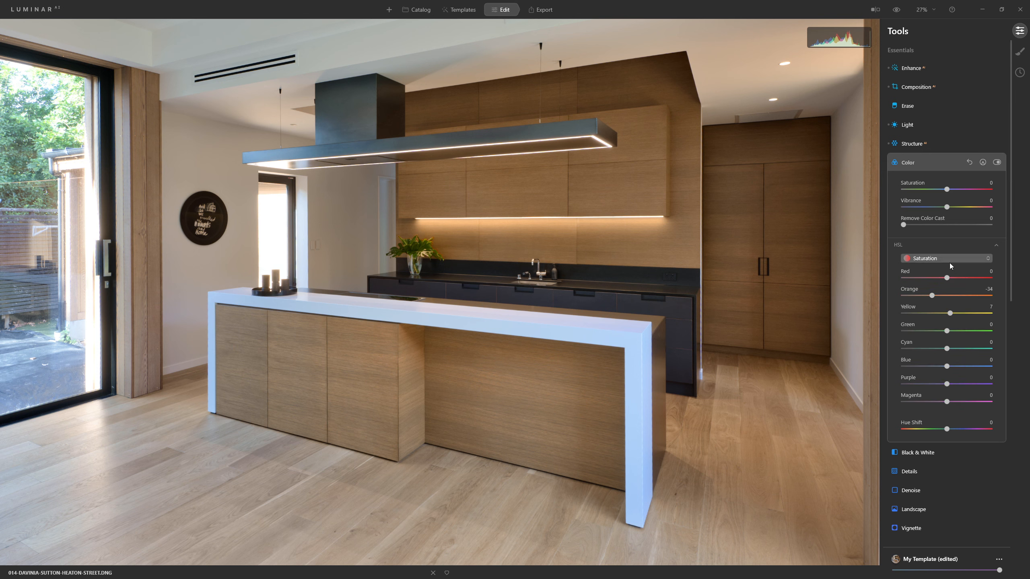
pyautogui.moveTo(947, 367); pyautogui.dragTo(882, 372)
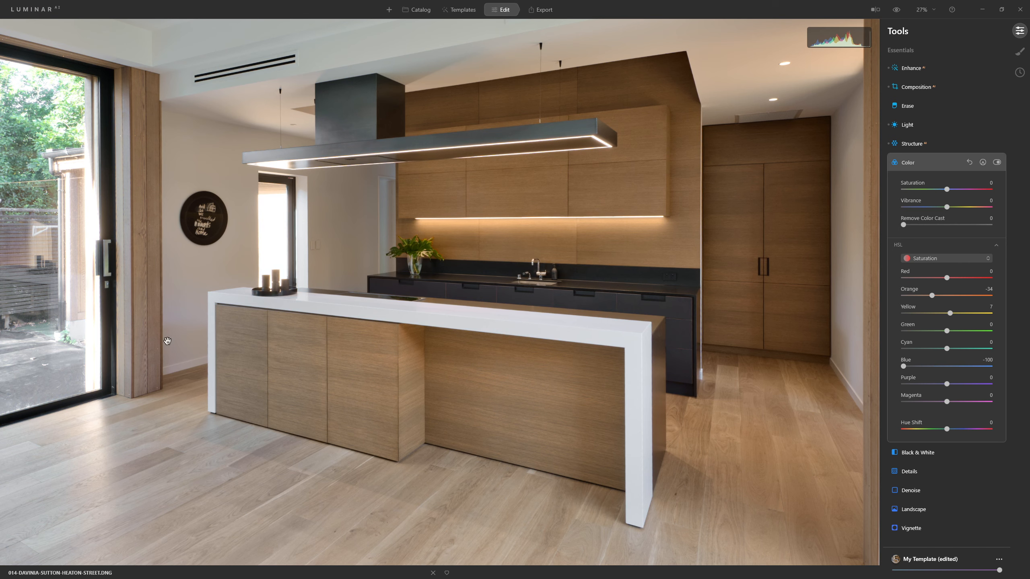
pyautogui.moveTo(898, 365); pyautogui.dragTo(1005, 362)
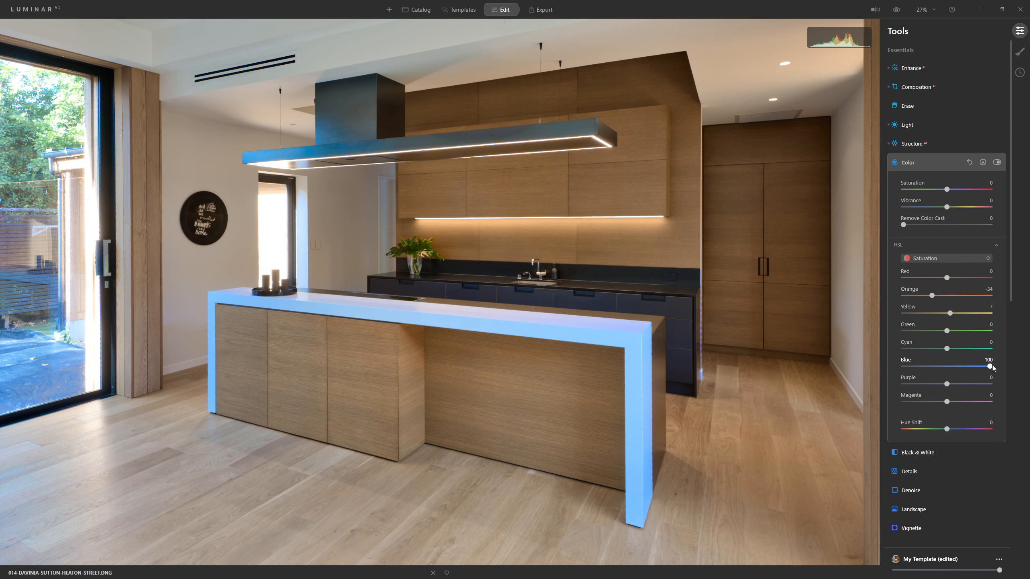
pyautogui.moveTo(988, 366); pyautogui.dragTo(900, 366)
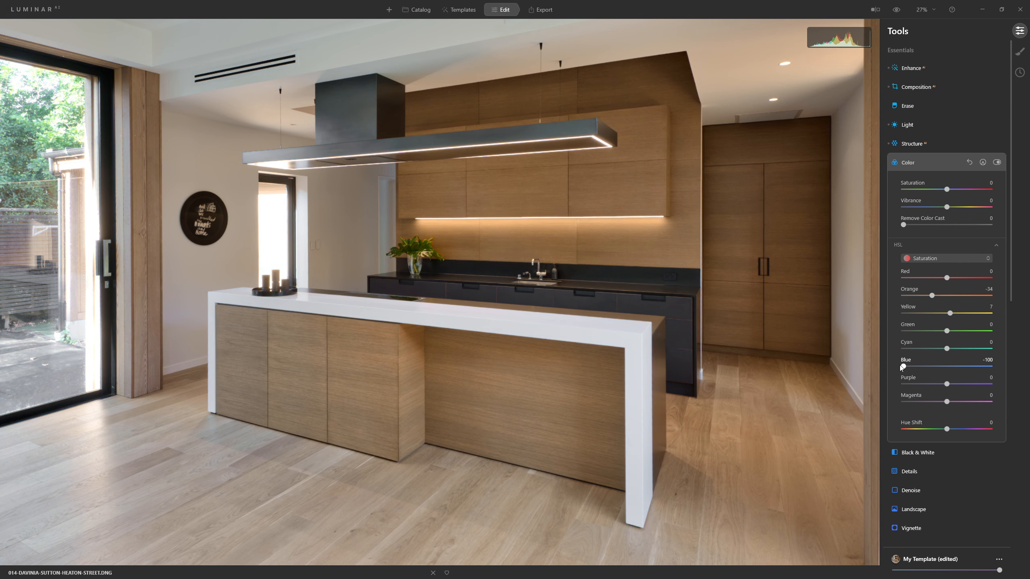
pyautogui.doubleClick(899, 366)
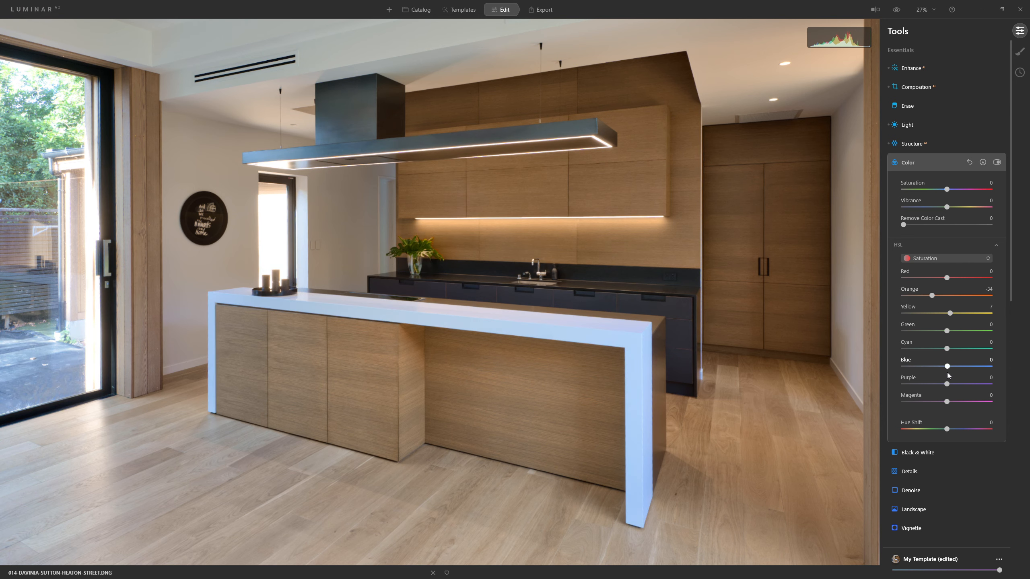
pyautogui.moveTo(949, 366); pyautogui.dragTo(896, 367)
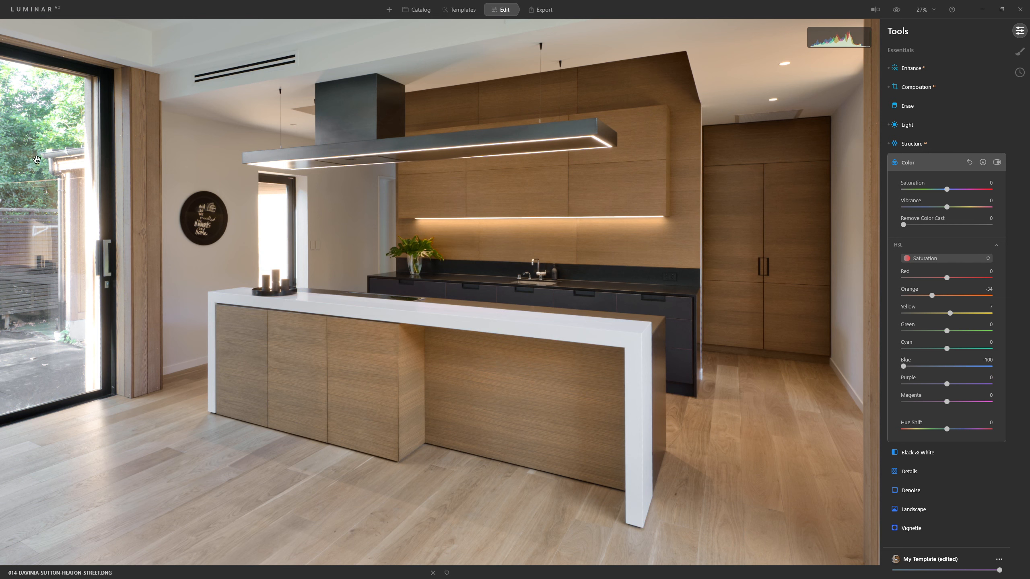
pyautogui.moveTo(901, 366); pyautogui.dragTo(990, 366)
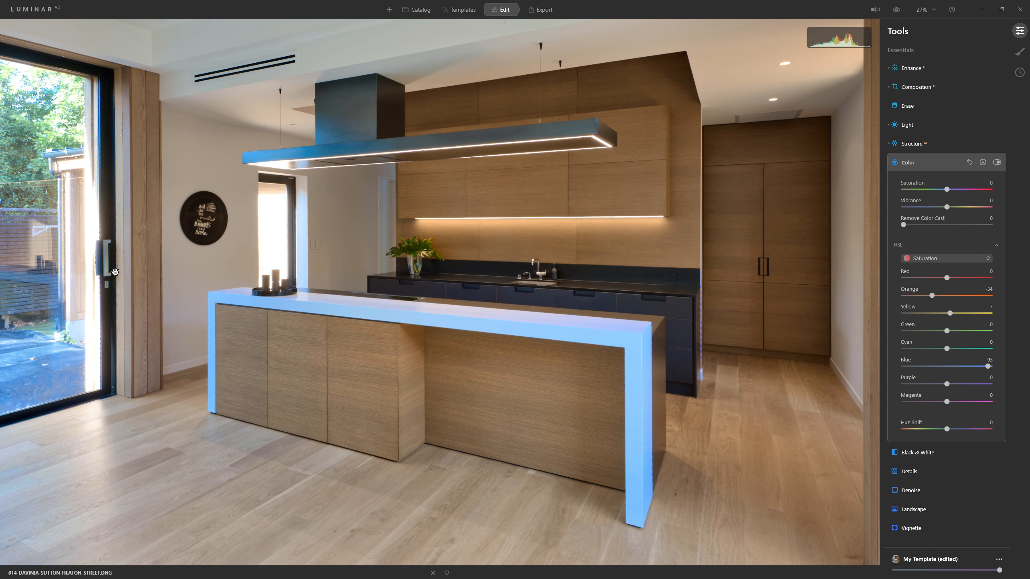
pyautogui.moveTo(988, 366); pyautogui.dragTo(890, 376)
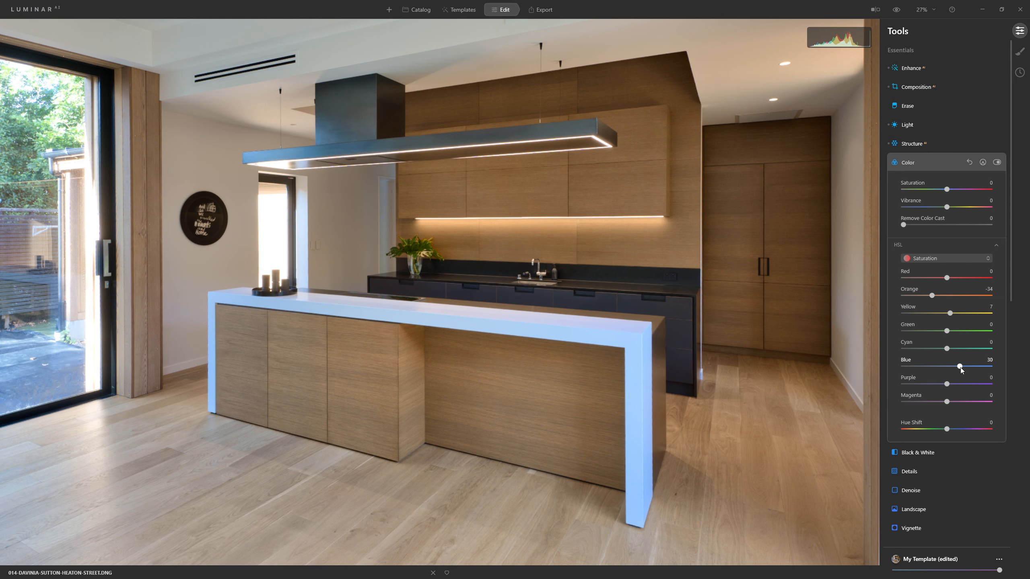
pyautogui.moveTo(960, 367); pyautogui.dragTo(919, 367)
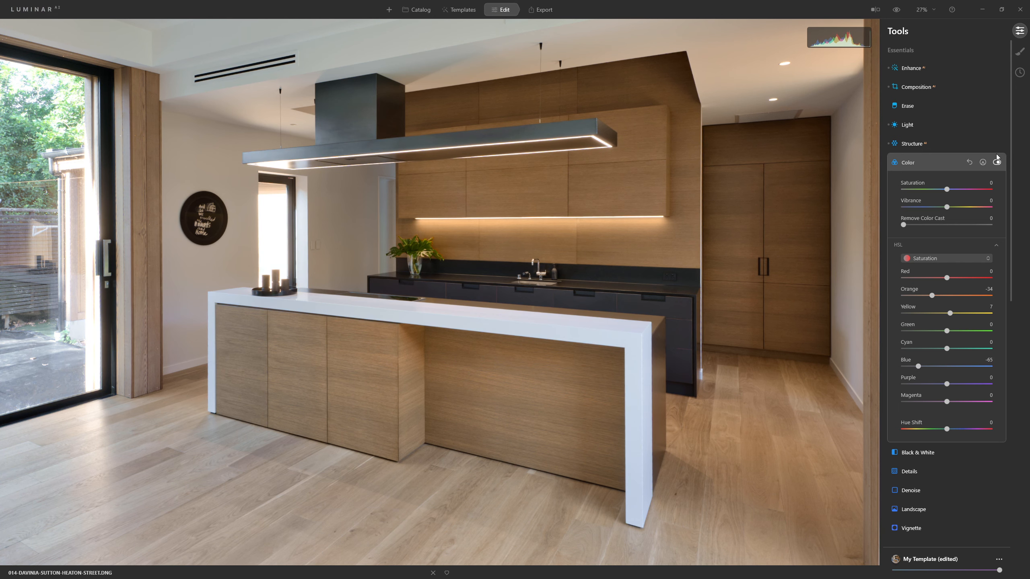
# Erase the outdoor view behind the glass door from the Color mask, and paint the wall beside it back in with brush radius 184
pyautogui.click(983, 161)
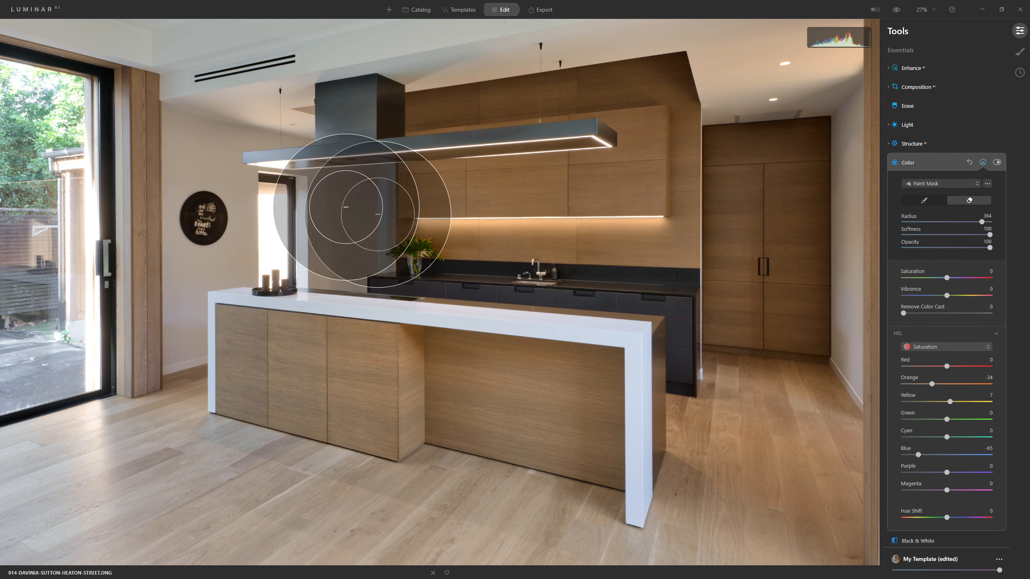
pyautogui.moveTo(24, 103)
pyautogui.mouseDown()
pyautogui.moveTo(45, 120)
pyautogui.moveTo(19, 295)
pyautogui.moveTo(43, 169)
pyautogui.moveTo(34, 137)
pyautogui.moveTo(33, 346)
pyautogui.moveTo(8, 372)
pyautogui.moveTo(36, 319)
pyautogui.moveTo(48, 102)
pyautogui.mouseUp()
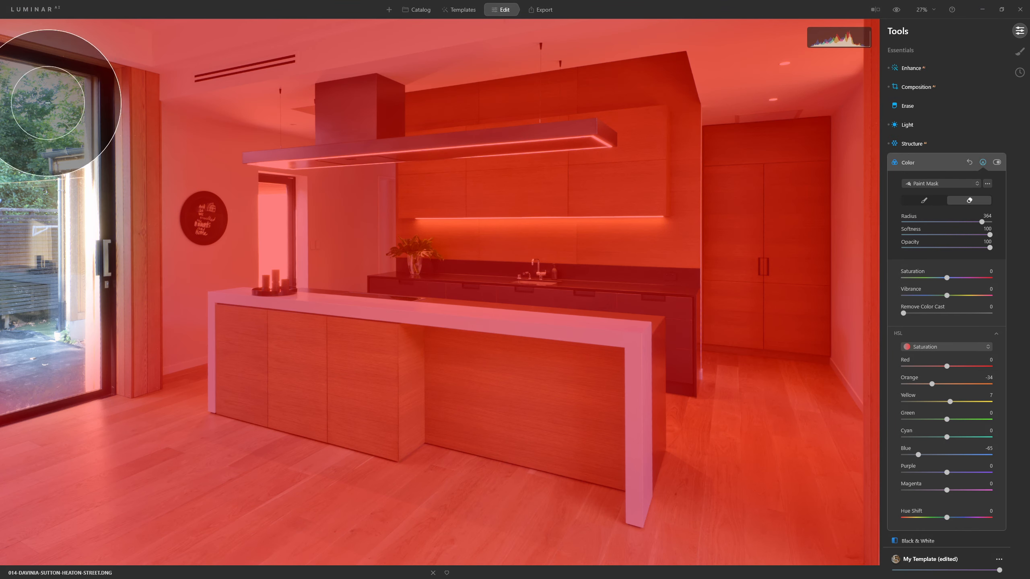
pyautogui.click(929, 203)
pyautogui.press('[')
pyautogui.press('[')
pyautogui.press('[')
pyautogui.press('[')
pyautogui.press('[')
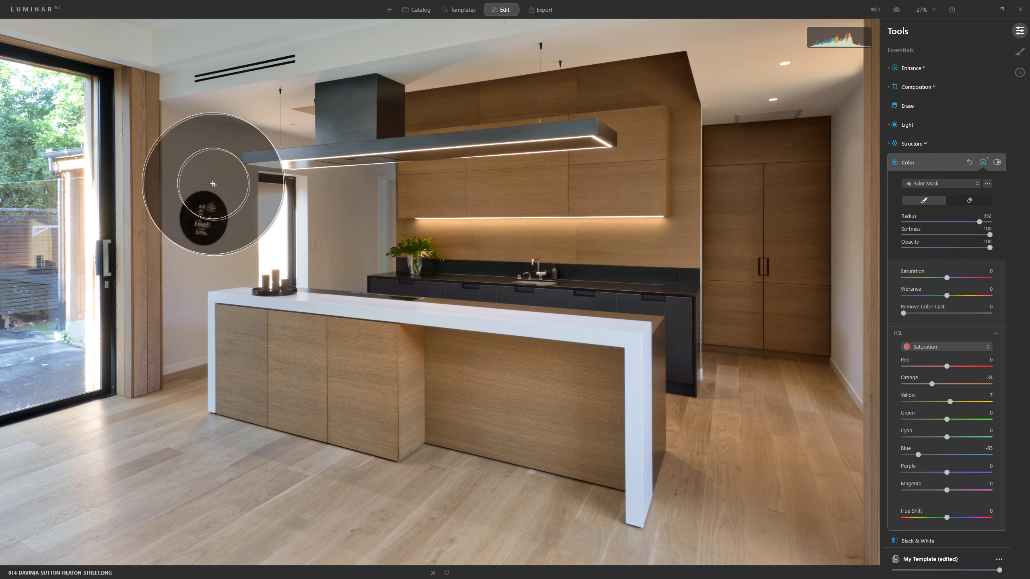
pyautogui.press('[')
pyautogui.press('[')
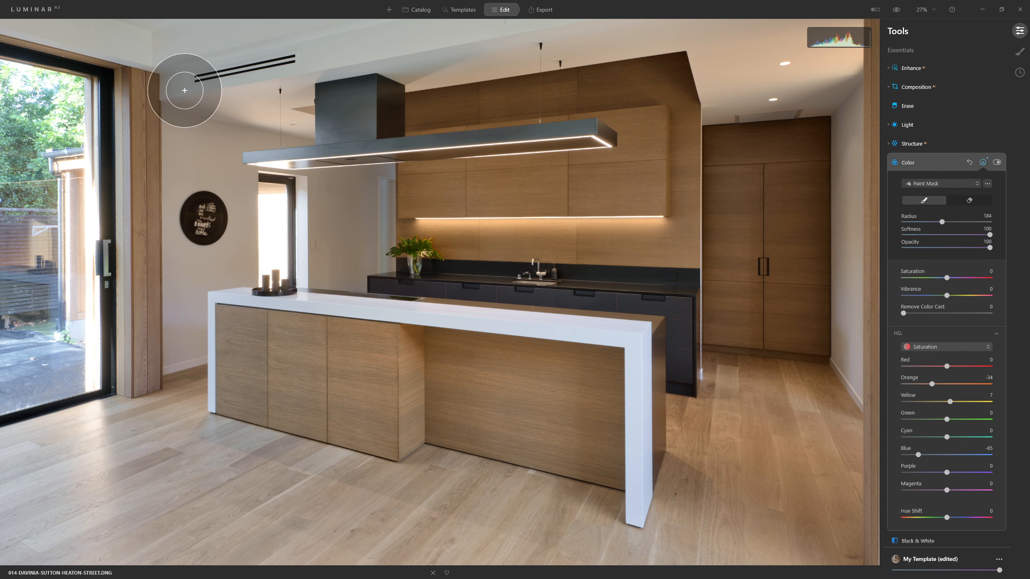
pyautogui.click(208, 276)
pyautogui.moveTo(208, 275)
pyautogui.mouseDown()
pyautogui.moveTo(165, 77)
pyautogui.moveTo(154, 364)
pyautogui.moveTo(147, 71)
pyautogui.moveTo(52, 13)
pyautogui.moveTo(158, 35)
pyautogui.moveTo(155, 27)
pyautogui.moveTo(156, 413)
pyautogui.moveTo(52, 457)
pyautogui.moveTo(189, 319)
pyautogui.mouseUp()
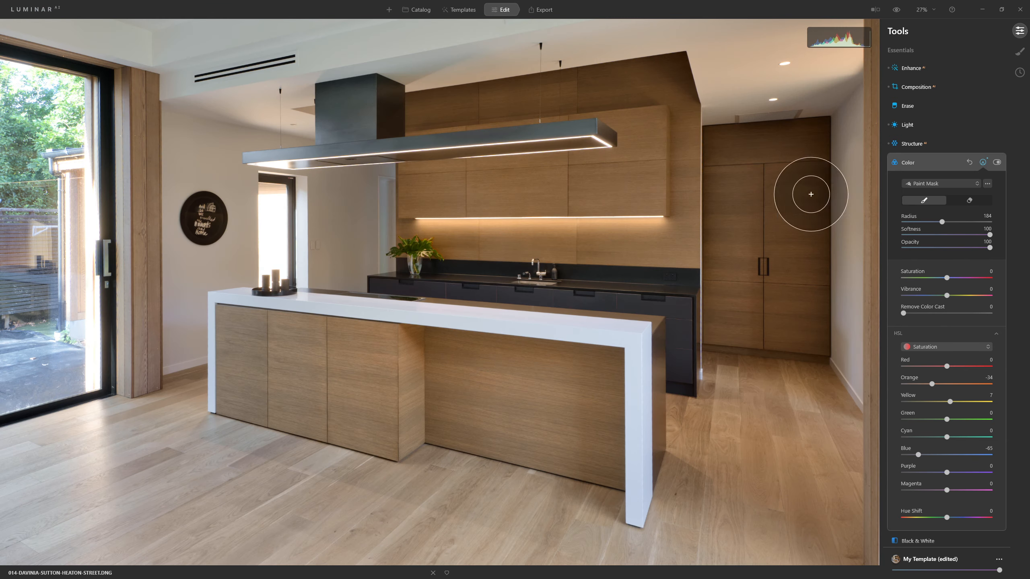
pyautogui.click(925, 161)
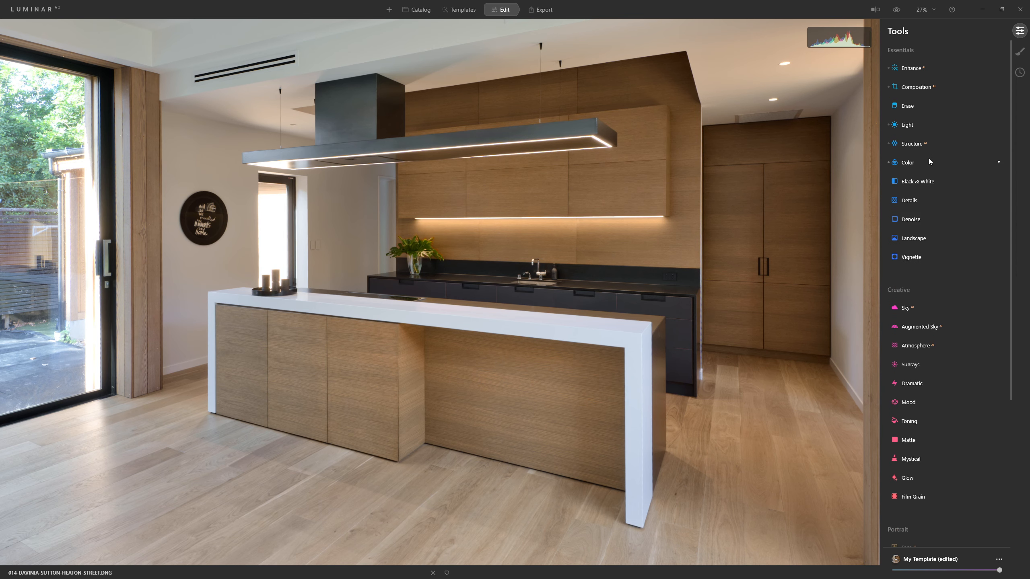
# Set the Details tool's Sharpen to 55, checking the counter and sink area at 100% magnification
pyautogui.click(909, 200)
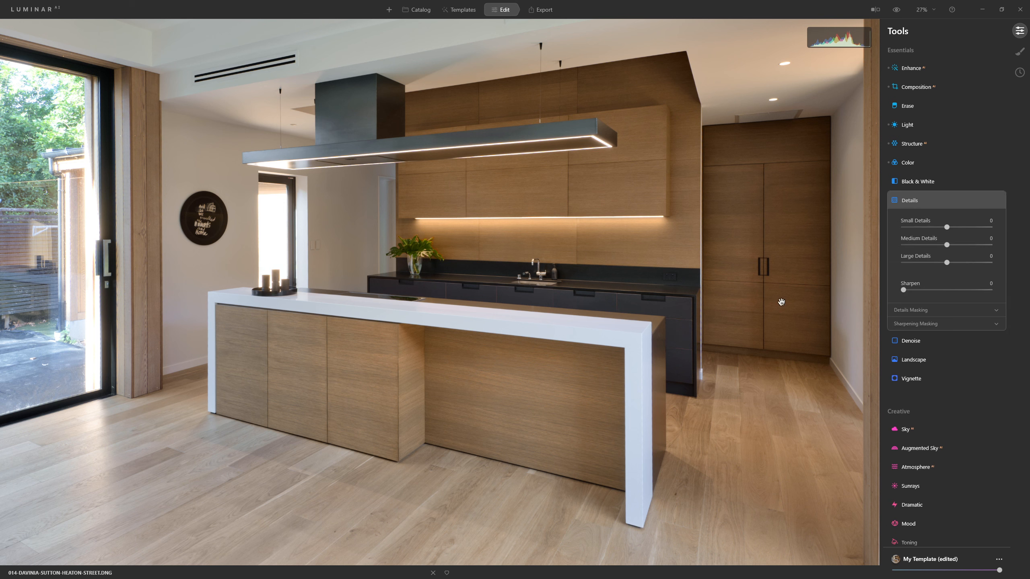
pyautogui.scroll(-2, 638, 246)
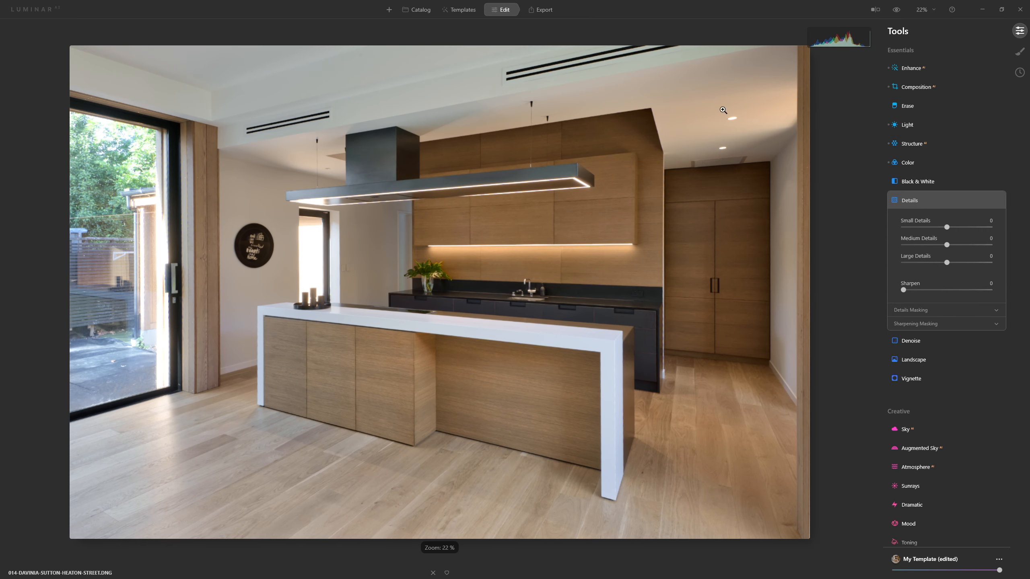
pyautogui.click(539, 307)
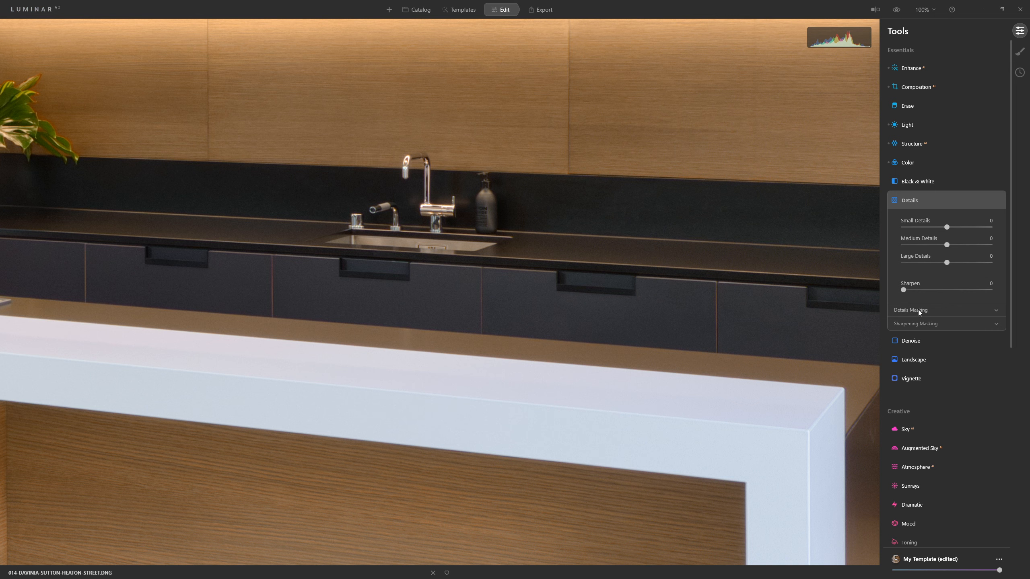
pyautogui.moveTo(907, 293); pyautogui.dragTo(963, 291)
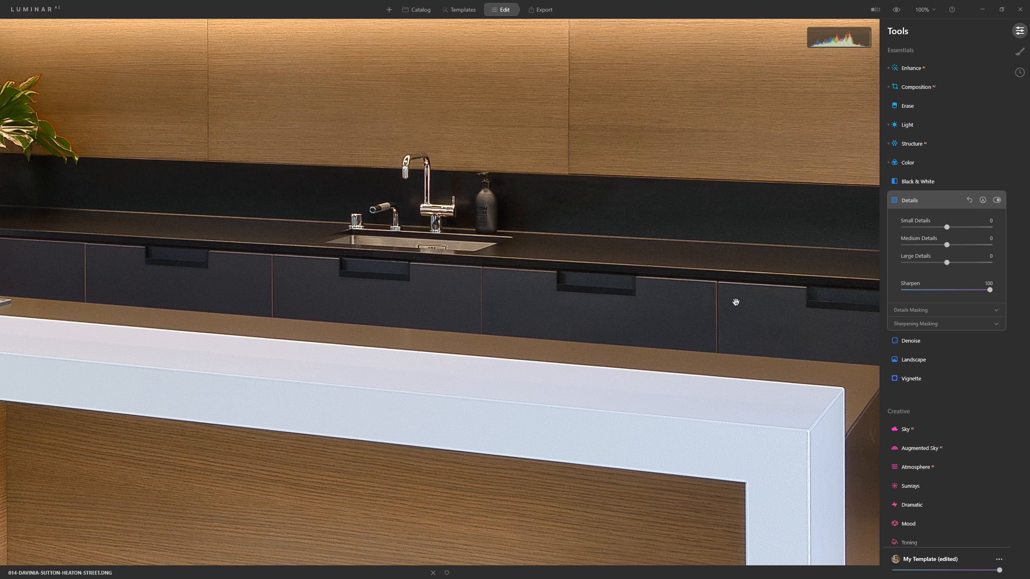
pyautogui.moveTo(547, 145); pyautogui.dragTo(789, 177)
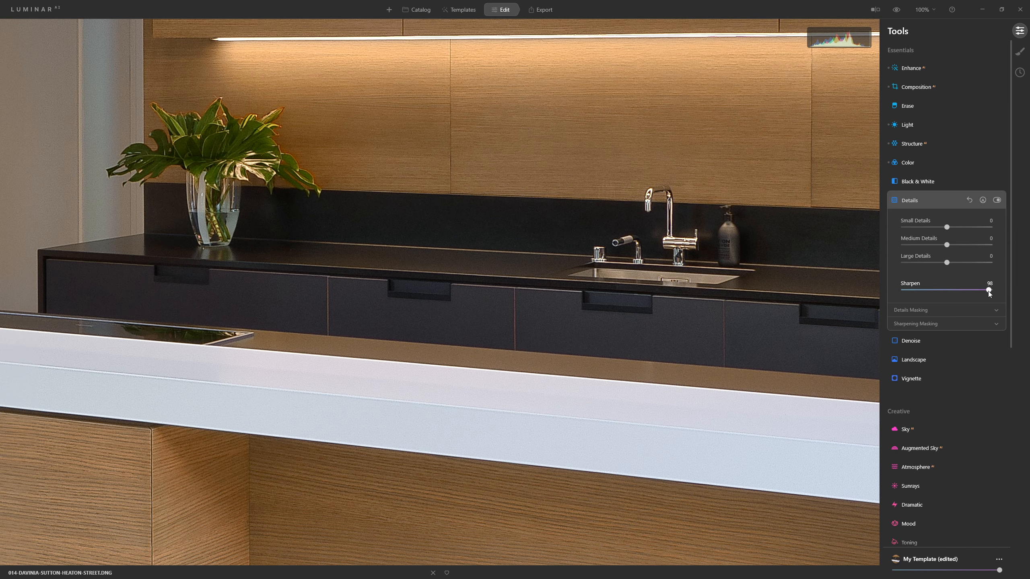
pyautogui.moveTo(974, 294); pyautogui.dragTo(956, 295)
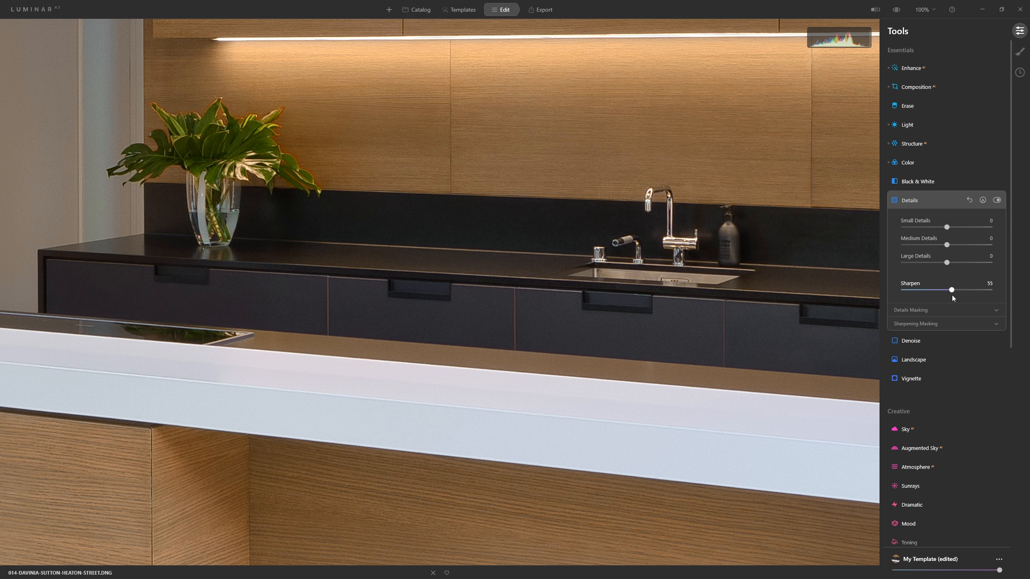
# Try the Details tool's Sharpen at 50, compare the sharpening off and on, and settle on 63
pyautogui.moveTo(948, 296); pyautogui.dragTo(949, 297)
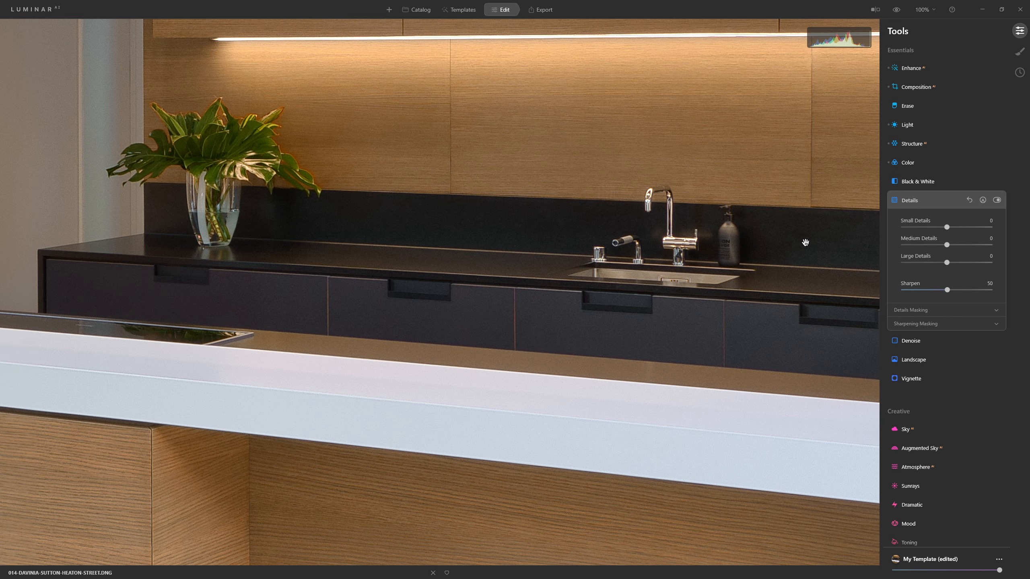
pyautogui.click(997, 200)
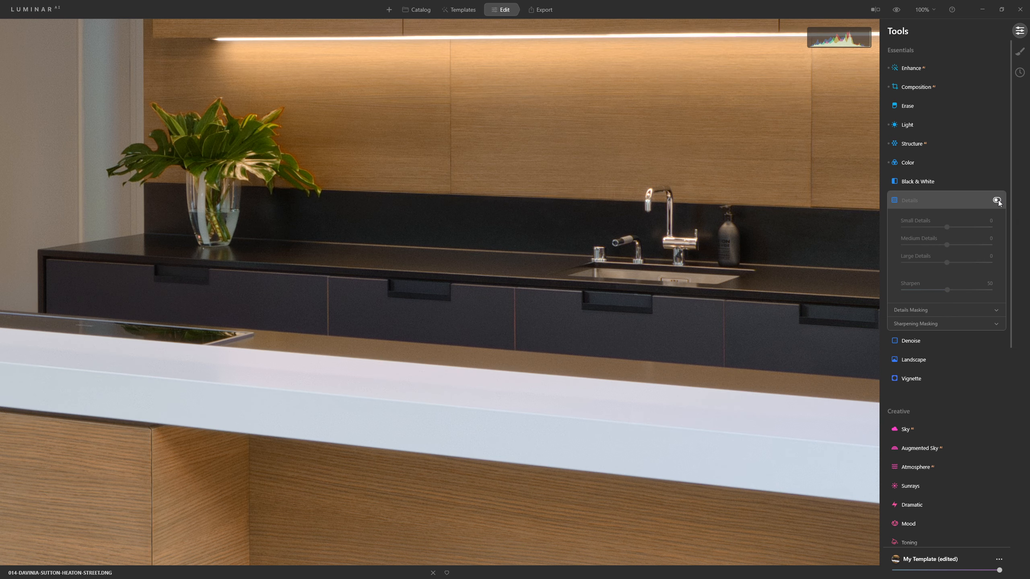
pyautogui.click(997, 200)
pyautogui.click(997, 200)
pyautogui.click(997, 200)
pyautogui.click(997, 200)
pyautogui.click(998, 200)
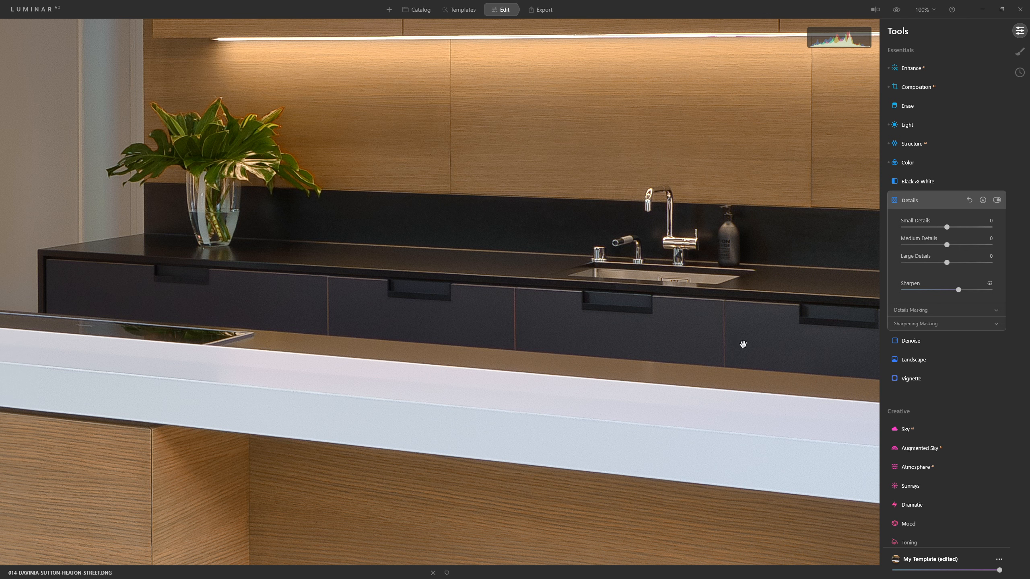
# Set Luminosity Denoise to 7, and compare the edited photo with the original at 100% magnification
pyautogui.click(908, 341)
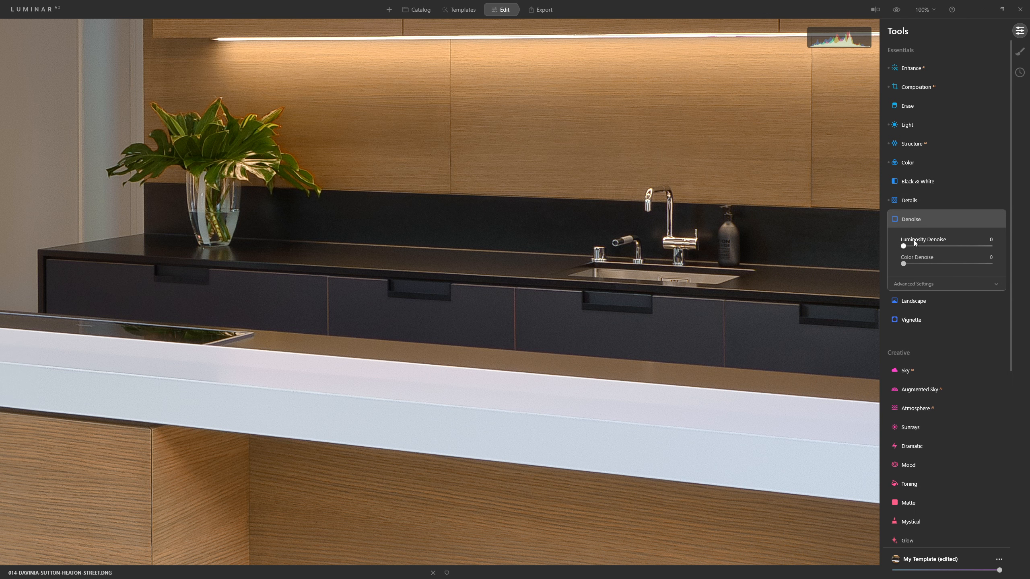
pyautogui.moveTo(907, 246); pyautogui.dragTo(915, 245)
pyautogui.click(896, 9)
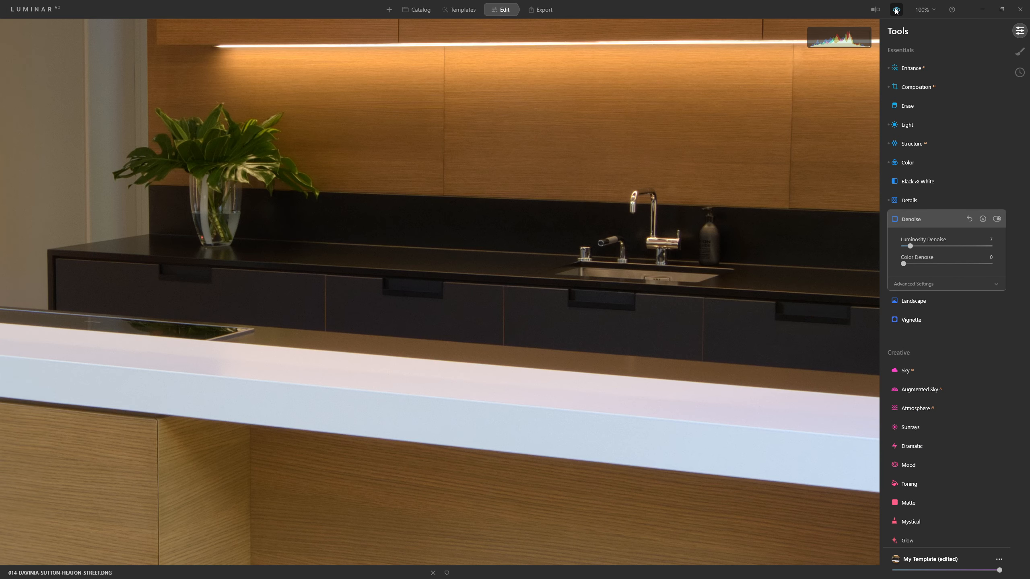
pyautogui.click(896, 10)
pyautogui.click(896, 10)
pyautogui.click(896, 10)
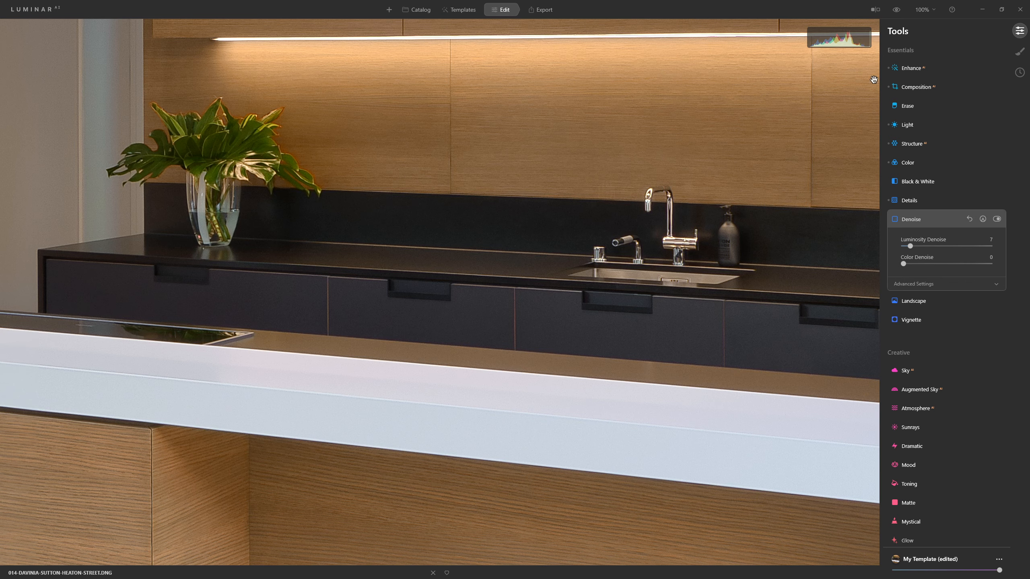
pyautogui.click(716, 167)
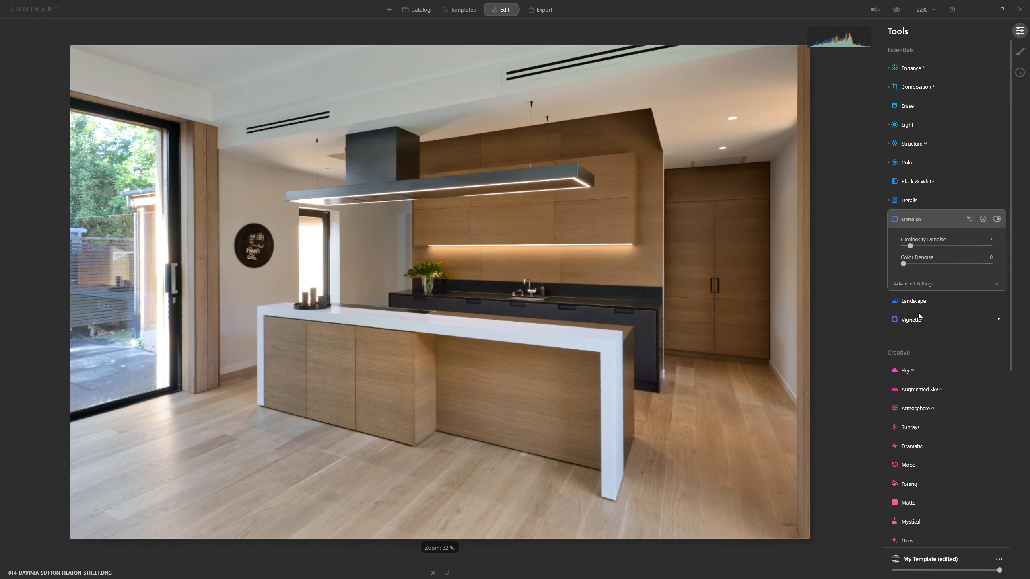
pyautogui.click(920, 219)
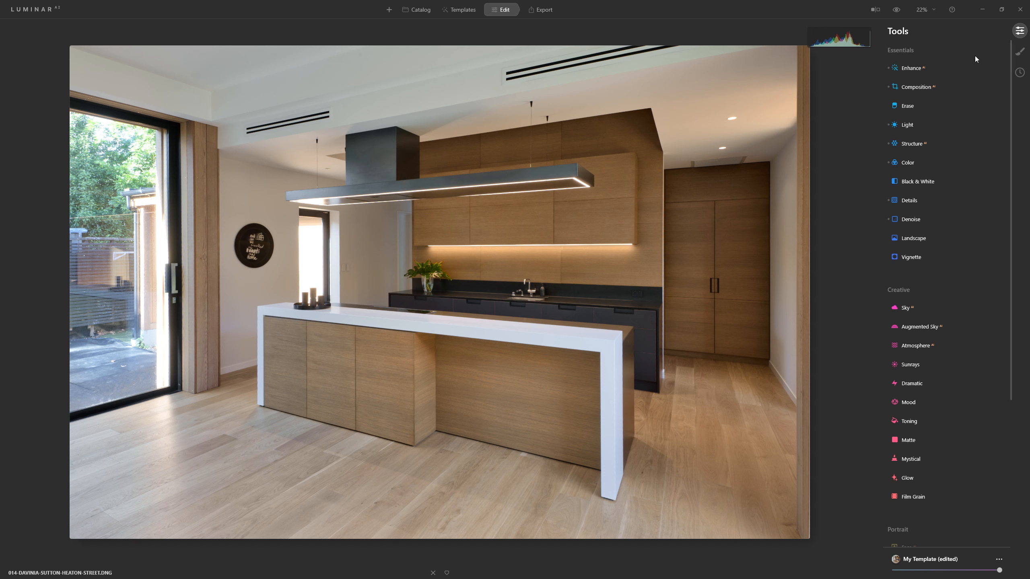
# Add a Basic local mask with Exposure 0.60 and Shadows 13
pyautogui.click(1020, 52)
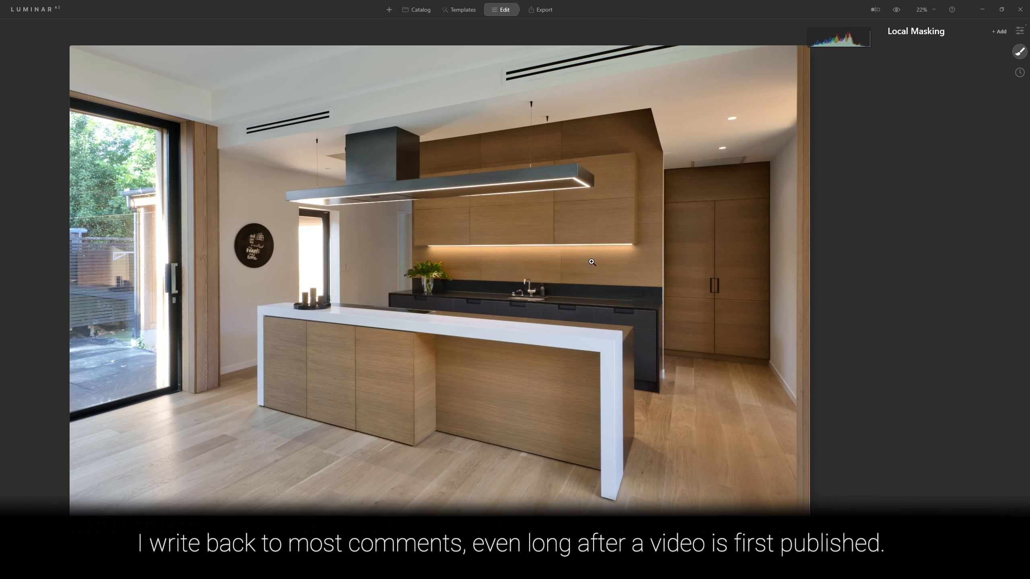
pyautogui.click(998, 32)
pyautogui.click(987, 50)
pyautogui.moveTo(947, 183); pyautogui.dragTo(953, 184)
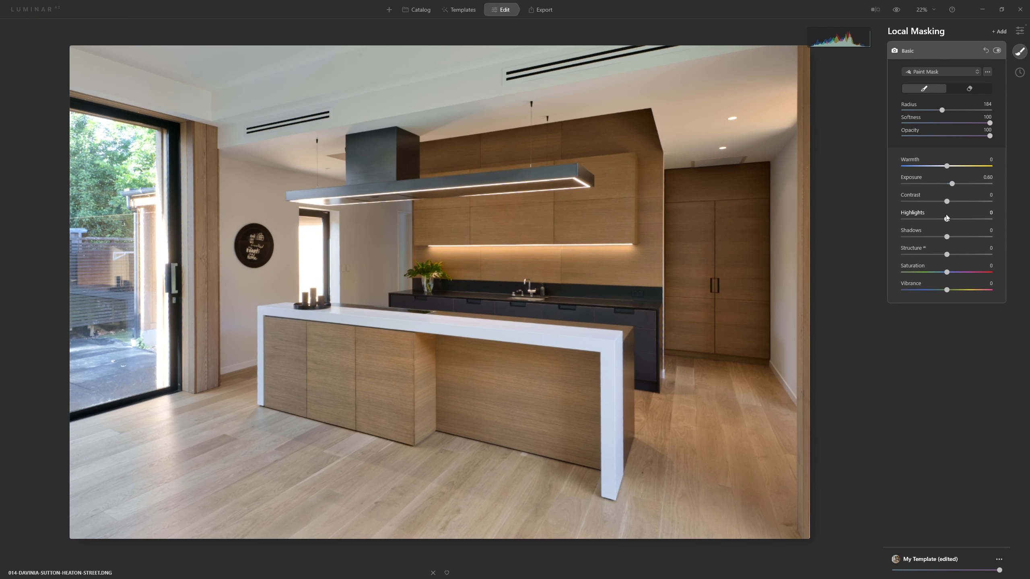
pyautogui.moveTo(946, 237); pyautogui.dragTo(954, 237)
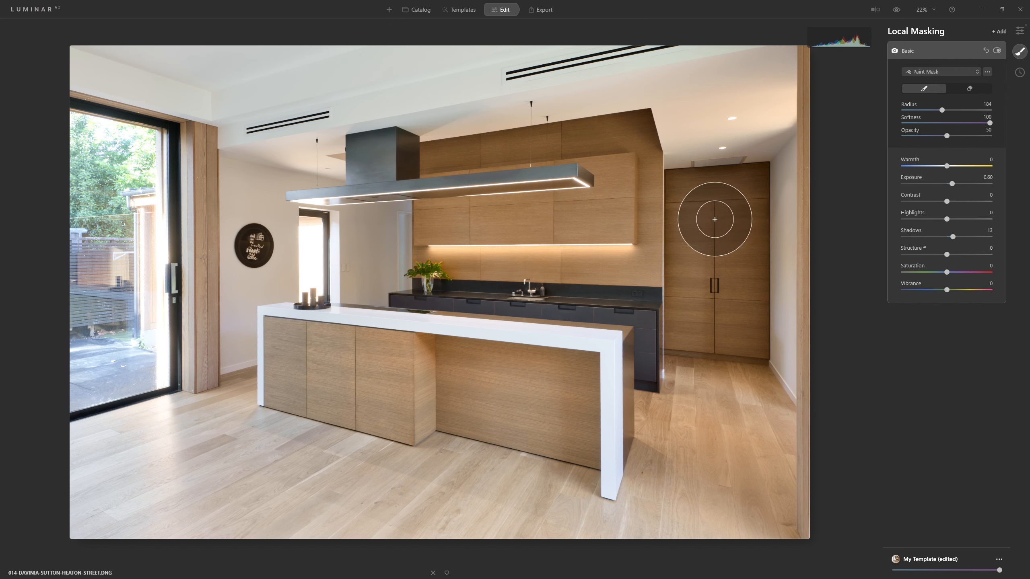
# Paint the brightening mask over the tall wooden cupboards and adjoining wall with brush radius 364 and opacity 50
pyautogui.press(']')
pyautogui.press(']')
pyautogui.press(']')
pyautogui.press(']')
pyautogui.press(']')
pyautogui.press(']')
pyautogui.press(']')
pyautogui.press(']')
pyautogui.press(']')
pyautogui.press(']')
pyautogui.press(']')
pyautogui.press(']')
pyautogui.press(']')
pyautogui.press(']')
pyautogui.press(']')
pyautogui.press(']')
pyautogui.press(']')
pyautogui.press(']')
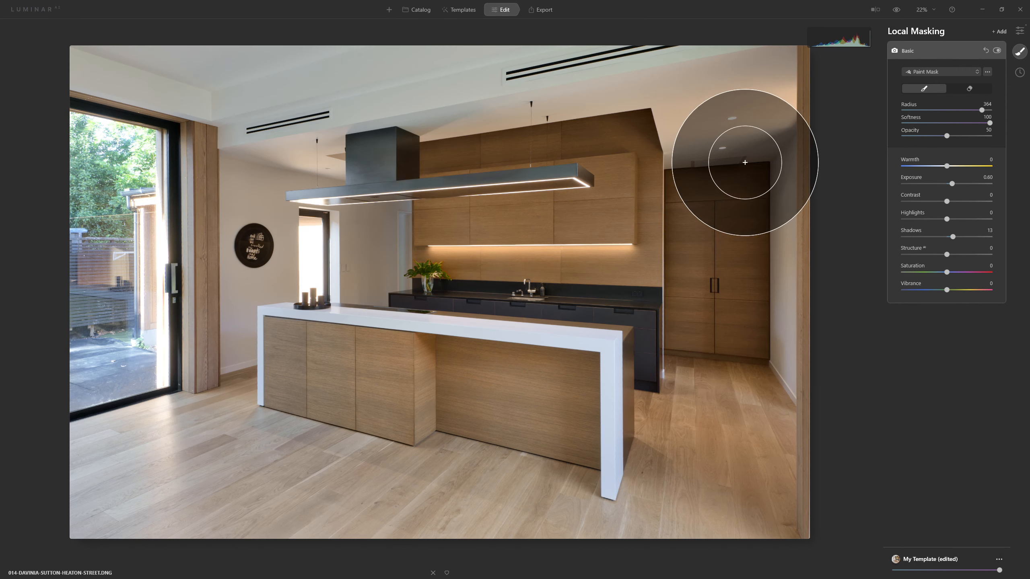
pyautogui.moveTo(745, 162)
pyautogui.mouseDown()
pyautogui.moveTo(736, 355)
pyautogui.moveTo(710, 137)
pyautogui.moveTo(777, 150)
pyautogui.mouseUp()
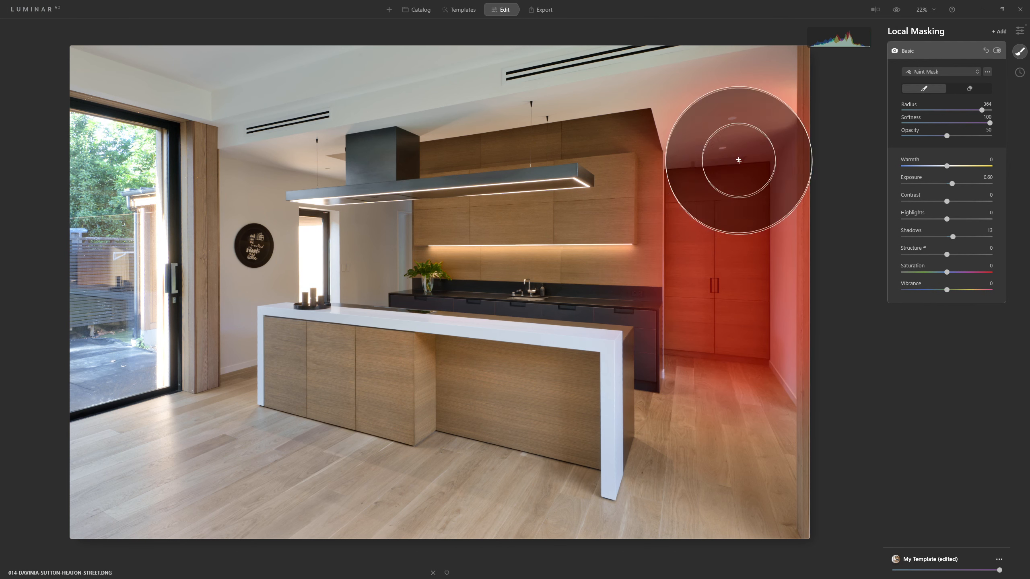
# Reduce the brush radius to 232 and extend the brightening mask across the ceiling and the kitchen's back area
pyautogui.scroll(-4, 694, 131)
pyautogui.moveTo(685, 123); pyautogui.dragTo(348, 161)
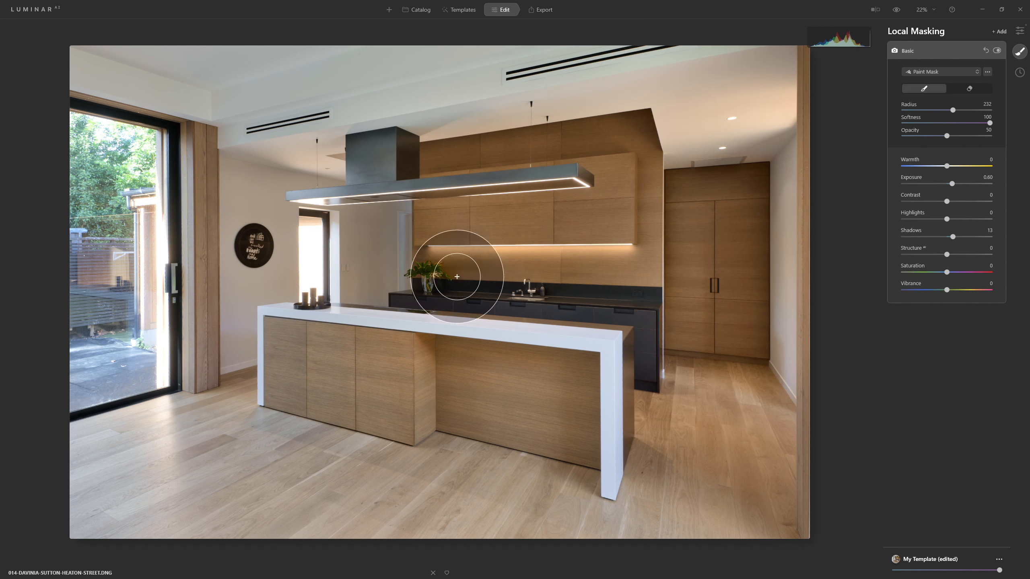
pyautogui.moveTo(381, 237)
pyautogui.mouseDown()
pyautogui.moveTo(380, 277)
pyautogui.moveTo(379, 242)
pyautogui.moveTo(416, 273)
pyautogui.moveTo(627, 285)
pyautogui.moveTo(699, 315)
pyautogui.mouseUp()
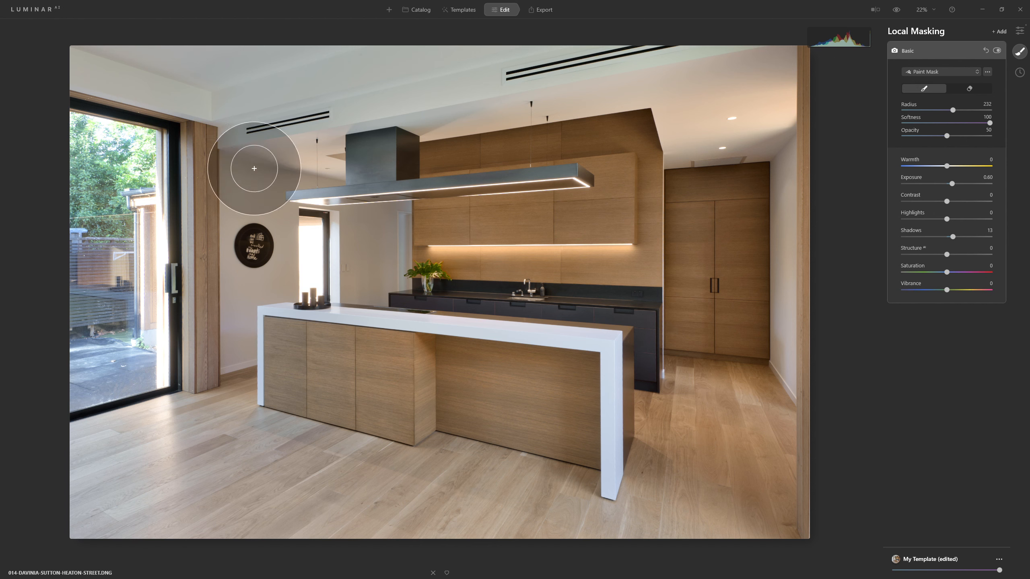
# Add another Basic local mask with Saturation -77 and Vibrance -22
pyautogui.click(999, 32)
pyautogui.click(1002, 48)
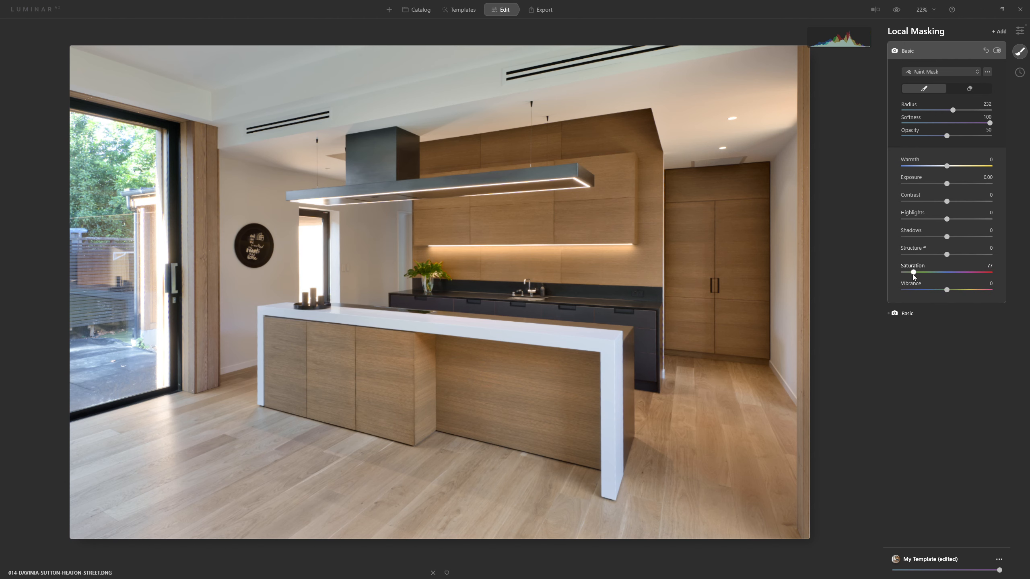
pyautogui.moveTo(947, 290); pyautogui.dragTo(935, 291)
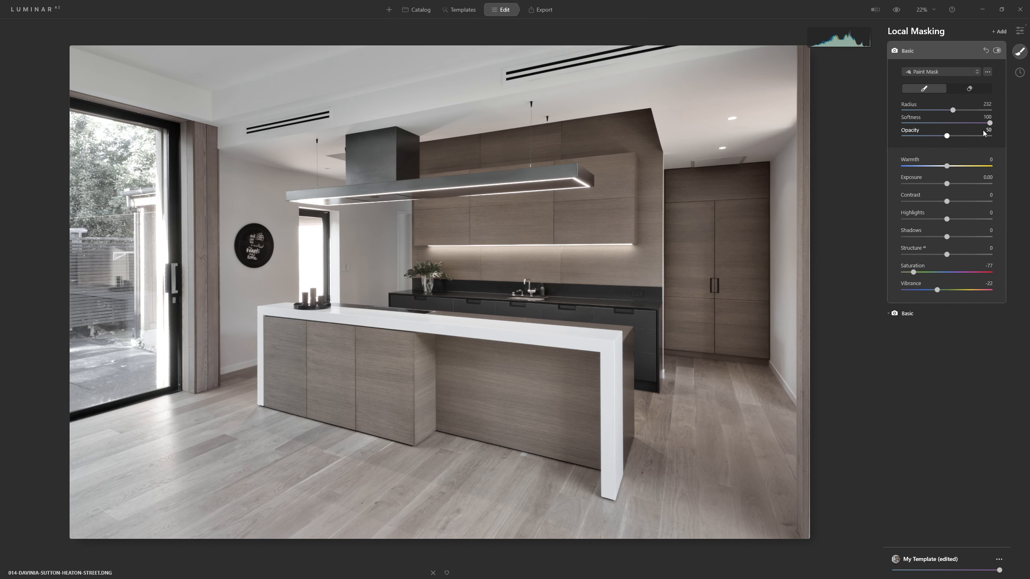
# Paint the desaturation mask over the ceiling and walls at opacity 27, reducing the brush radius to 148, and compare it off and on
pyautogui.moveTo(940, 137); pyautogui.dragTo(928, 137)
pyautogui.moveTo(731, 103)
pyautogui.mouseDown()
pyautogui.moveTo(704, 113)
pyautogui.moveTo(761, 123)
pyautogui.moveTo(743, 76)
pyautogui.moveTo(718, 56)
pyautogui.moveTo(661, 59)
pyautogui.moveTo(698, 84)
pyautogui.moveTo(594, 50)
pyautogui.moveTo(410, 54)
pyautogui.moveTo(594, 65)
pyautogui.moveTo(380, 71)
pyautogui.moveTo(508, 72)
pyautogui.moveTo(431, 91)
pyautogui.moveTo(85, 60)
pyautogui.moveTo(320, 100)
pyautogui.moveTo(269, 152)
pyautogui.moveTo(298, 108)
pyautogui.moveTo(298, 140)
pyautogui.moveTo(268, 176)
pyautogui.moveTo(259, 288)
pyautogui.moveTo(275, 152)
pyautogui.moveTo(341, 173)
pyautogui.moveTo(362, 267)
pyautogui.mouseUp()
pyautogui.scroll(-3, 799, 72)
pyautogui.scroll(-4, 795, 72)
pyautogui.moveTo(767, 63)
pyautogui.mouseDown()
pyautogui.moveTo(599, 67)
pyautogui.moveTo(414, 96)
pyautogui.moveTo(672, 66)
pyautogui.moveTo(694, 77)
pyautogui.moveTo(683, 108)
pyautogui.moveTo(692, 141)
pyautogui.moveTo(728, 123)
pyautogui.moveTo(730, 76)
pyautogui.moveTo(741, 116)
pyautogui.moveTo(750, 78)
pyautogui.moveTo(760, 130)
pyautogui.moveTo(746, 65)
pyautogui.moveTo(658, 45)
pyautogui.moveTo(443, 40)
pyautogui.moveTo(264, 133)
pyautogui.moveTo(271, 199)
pyautogui.mouseUp()
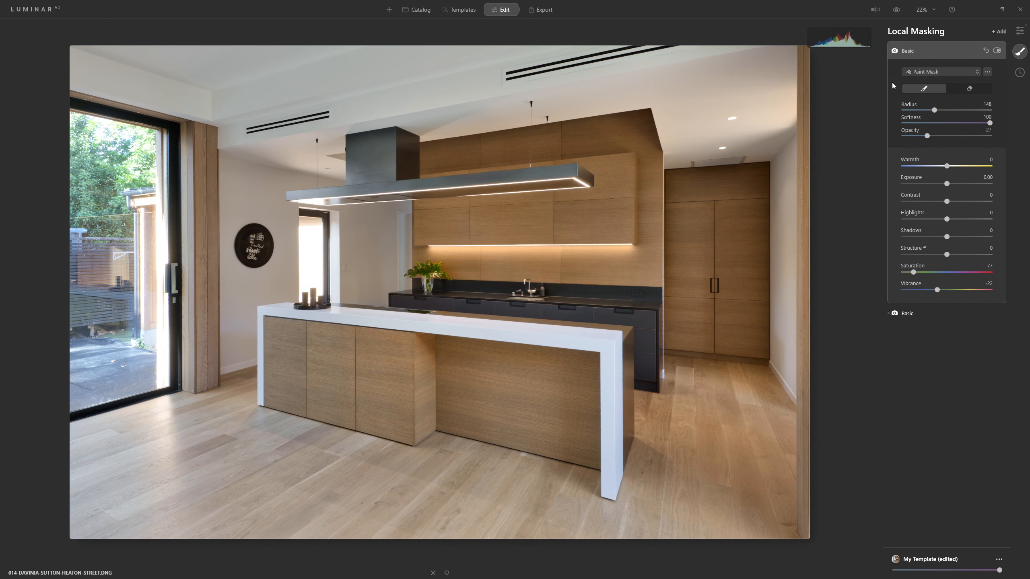
pyautogui.click(999, 51)
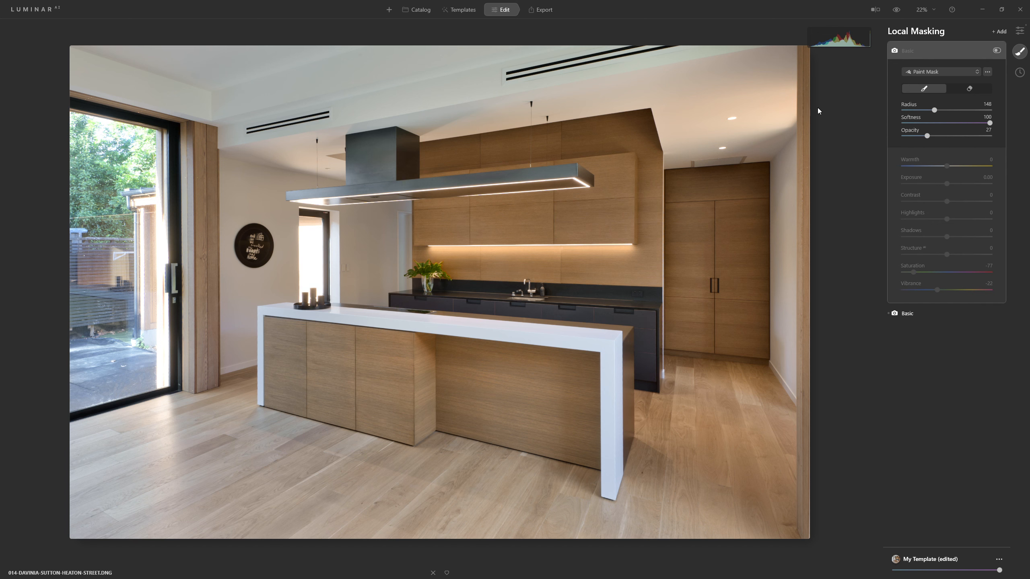
pyautogui.click(996, 50)
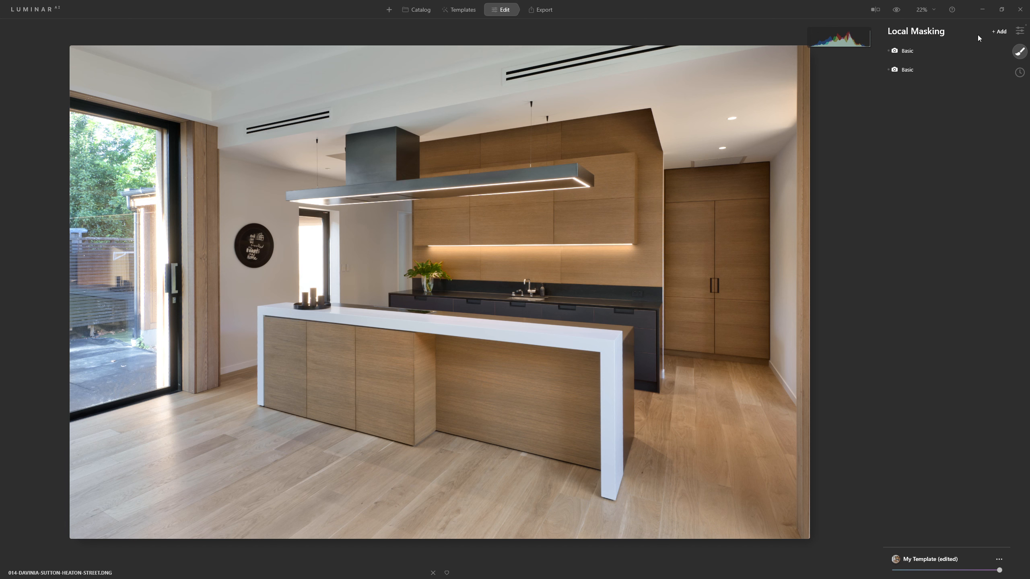
# Add a third Basic local mask with Exposure -0.84 and Highlights -100
pyautogui.click(999, 31)
pyautogui.click(1001, 34)
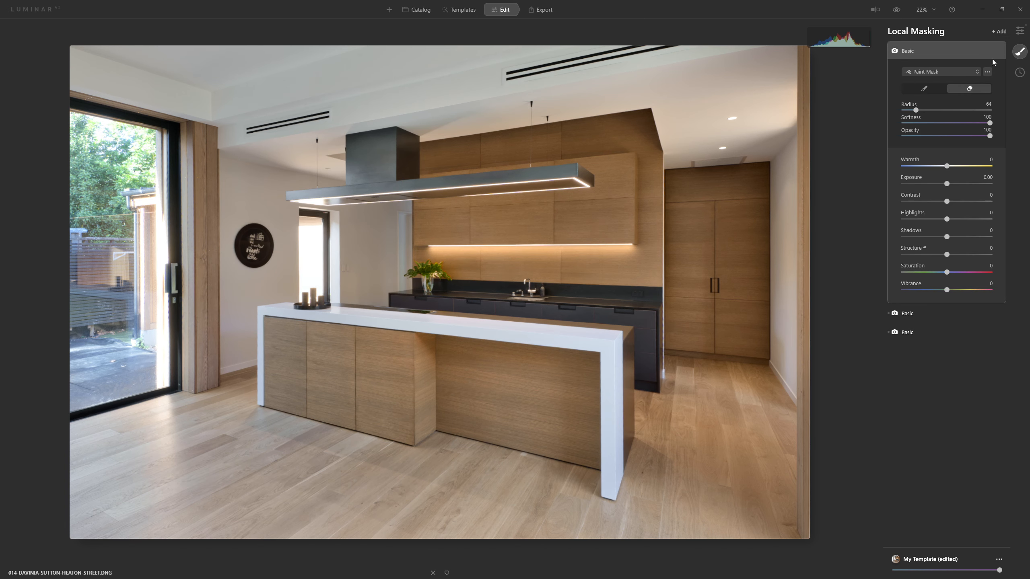
pyautogui.moveTo(946, 185); pyautogui.dragTo(940, 185)
pyautogui.click(946, 219)
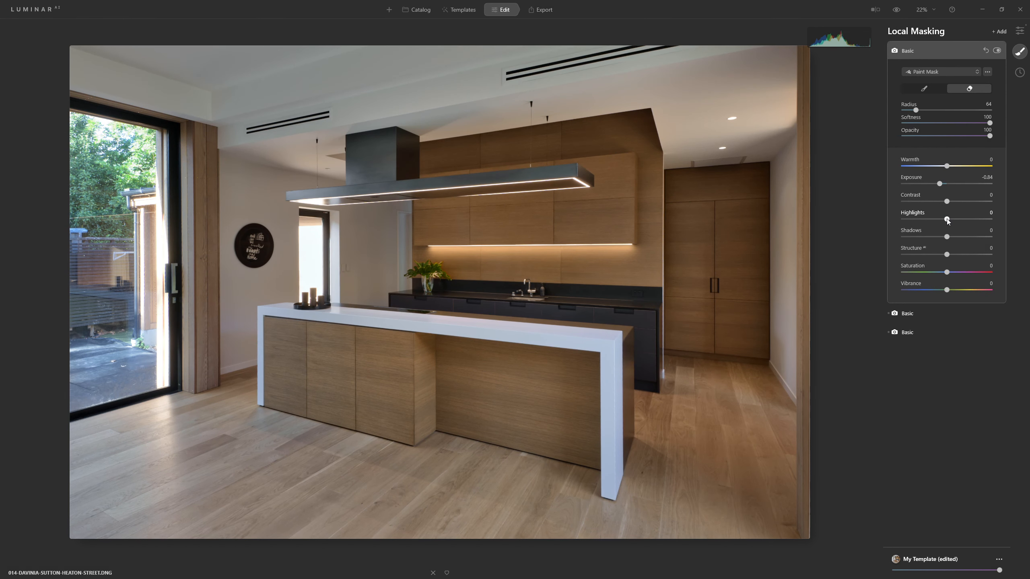
pyautogui.moveTo(946, 220); pyautogui.dragTo(928, 221)
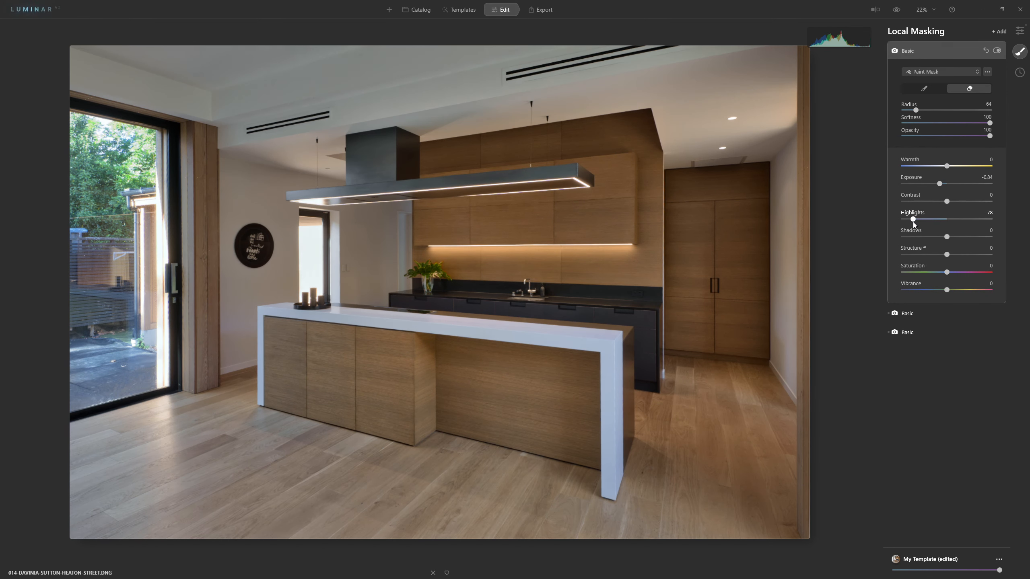
# Paint the darkening mask over the glass door area and nearby floor with brush radius 304 and opacity 46
pyautogui.click(934, 90)
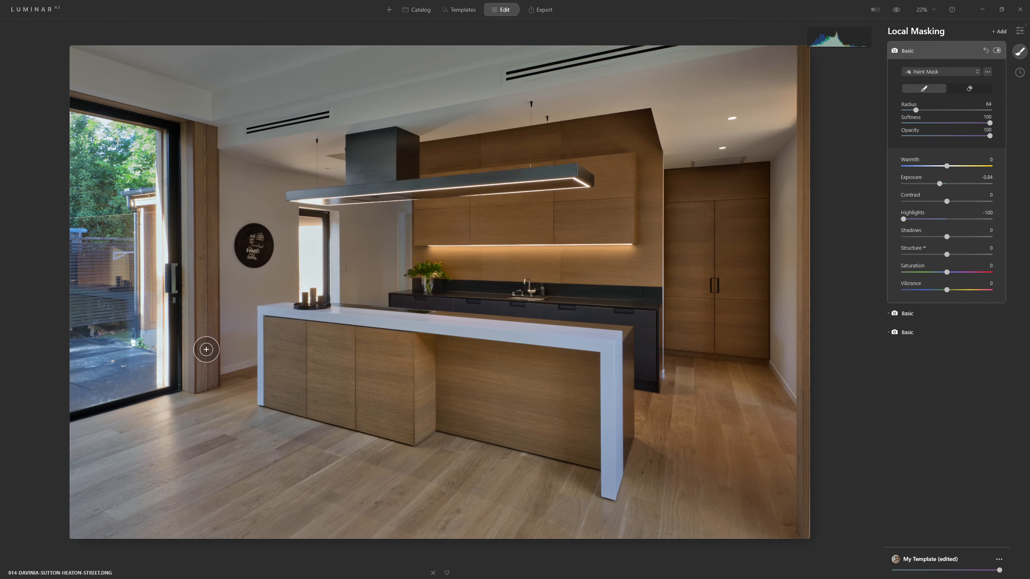
pyautogui.scroll(12, 102, 354)
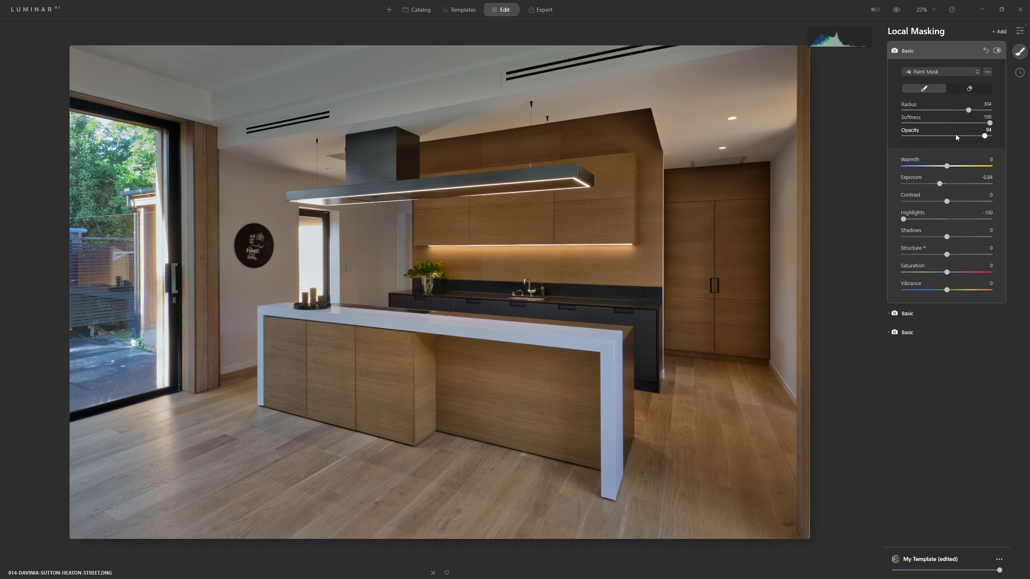
pyautogui.moveTo(949, 137); pyautogui.dragTo(943, 137)
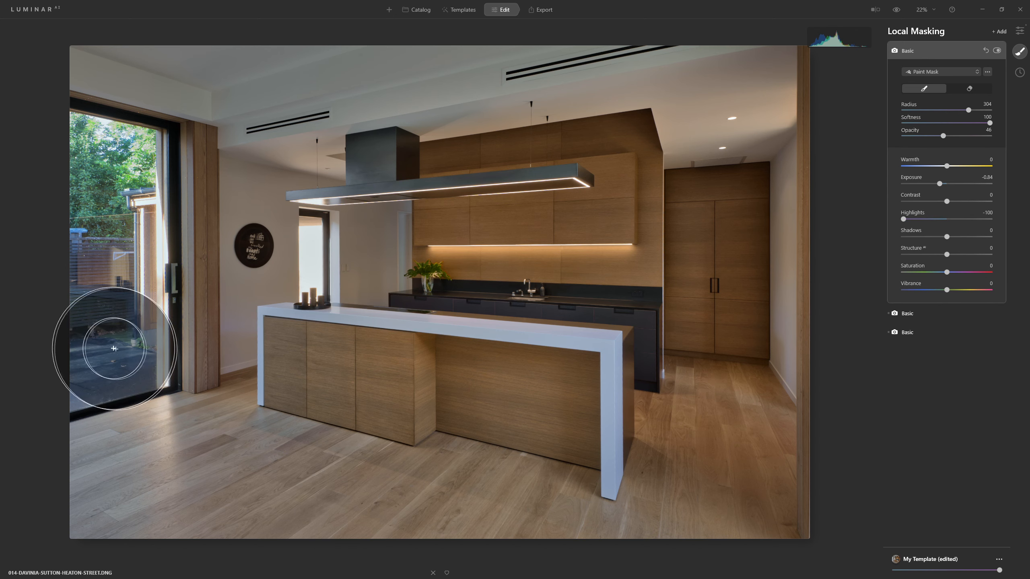
pyautogui.moveTo(109, 364)
pyautogui.mouseDown()
pyautogui.moveTo(103, 331)
pyautogui.moveTo(127, 379)
pyautogui.moveTo(112, 519)
pyautogui.moveTo(119, 487)
pyautogui.moveTo(68, 393)
pyautogui.moveTo(121, 455)
pyautogui.mouseUp()
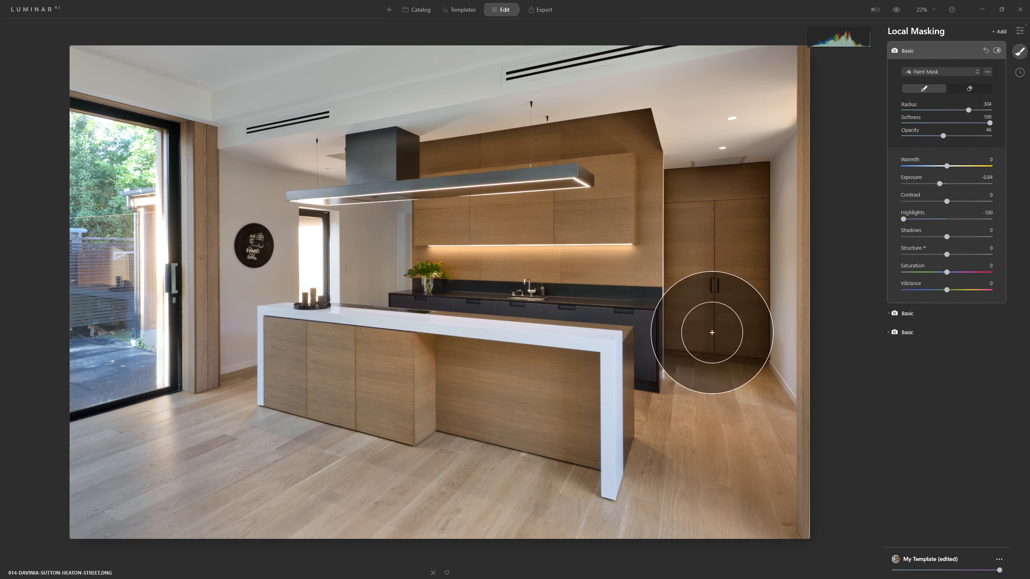
# Add a fourth Basic local mask with Warmth 100
pyautogui.click(999, 31)
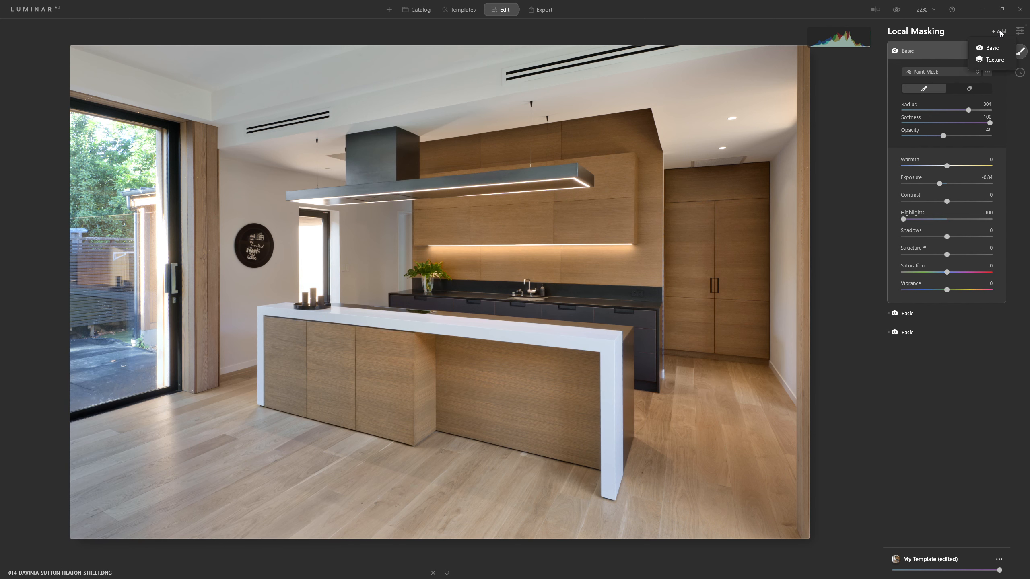
pyautogui.click(989, 50)
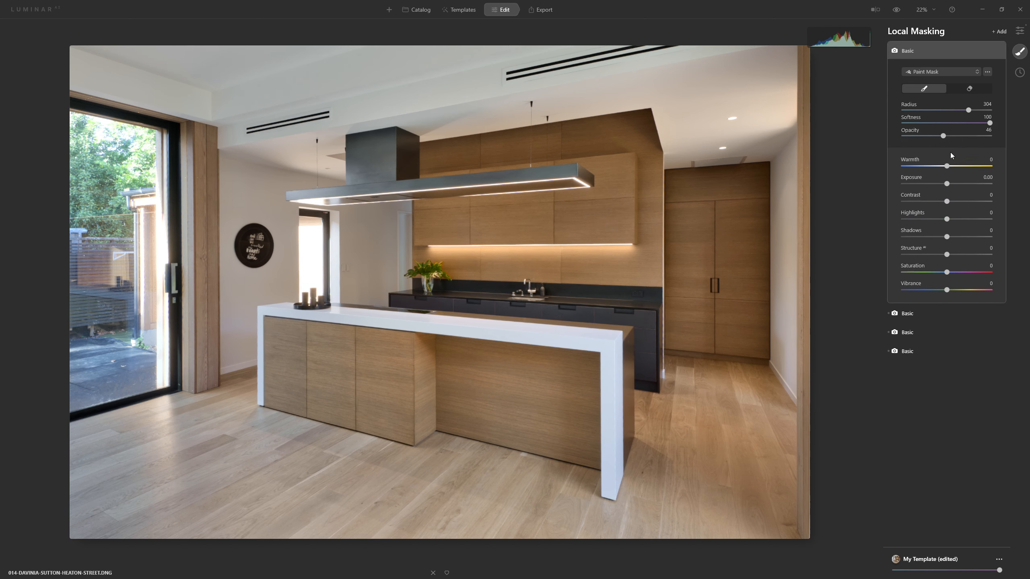
pyautogui.moveTo(947, 167); pyautogui.dragTo(955, 166)
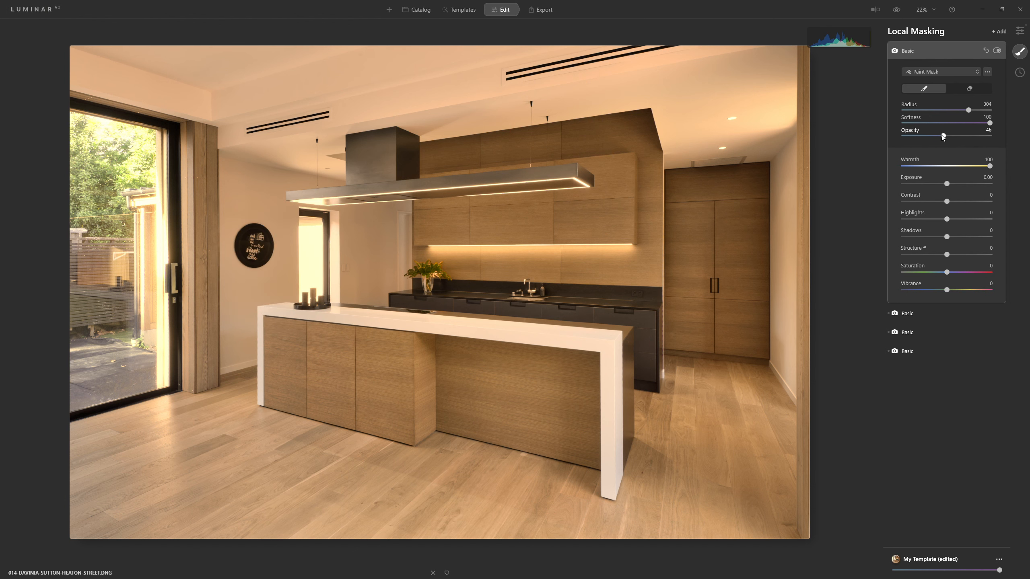
# Paint the warming mask over the island's wooden front panels with brush radius 136 and opacity 17
pyautogui.moveTo(914, 139); pyautogui.dragTo(918, 140)
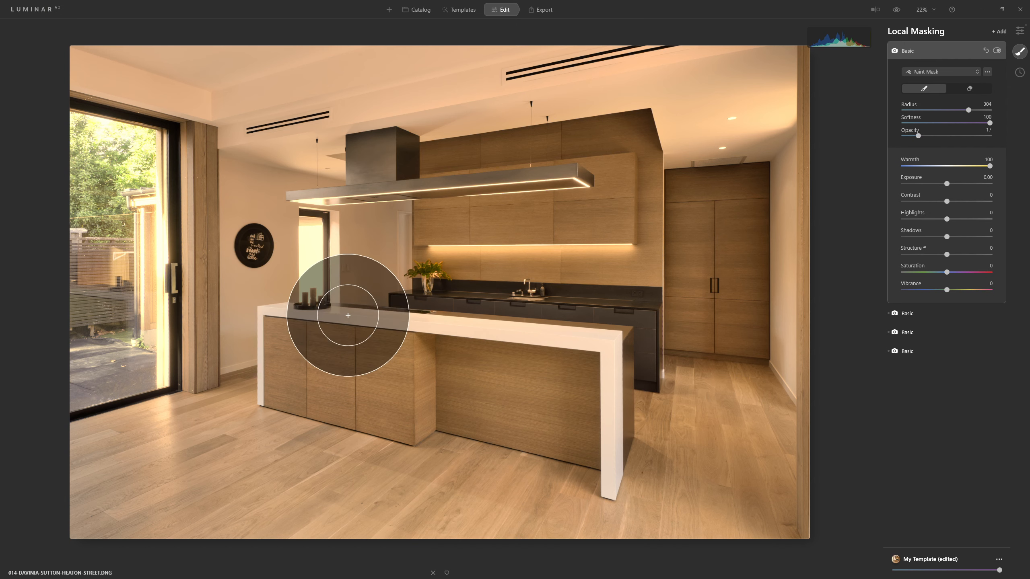
pyautogui.press('[')
pyautogui.press('[')
pyautogui.press('[')
pyautogui.press('[')
pyautogui.press('[')
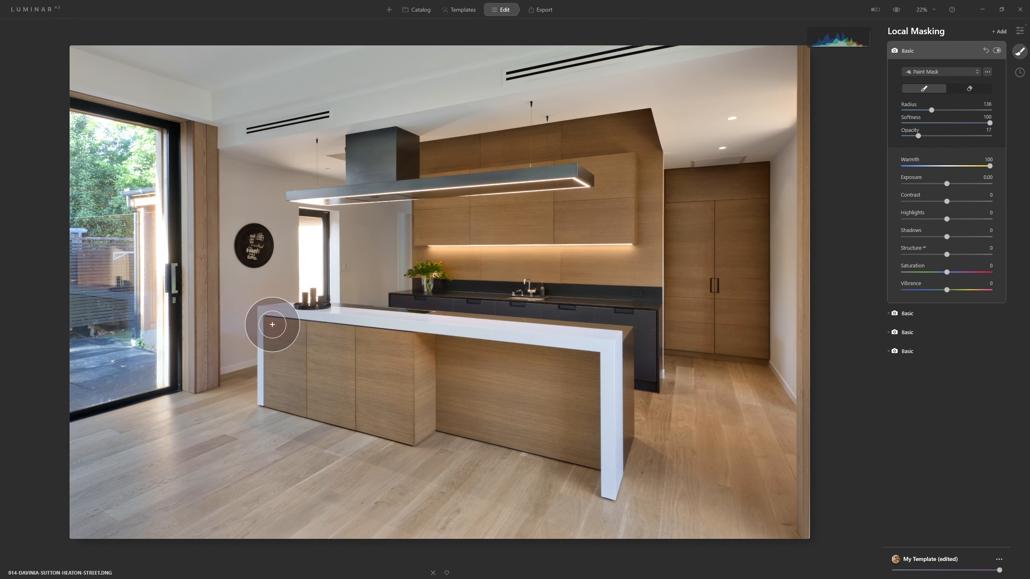
pyautogui.moveTo(290, 399)
pyautogui.mouseDown()
pyautogui.moveTo(322, 338)
pyautogui.moveTo(345, 407)
pyautogui.moveTo(363, 368)
pyautogui.mouseUp()
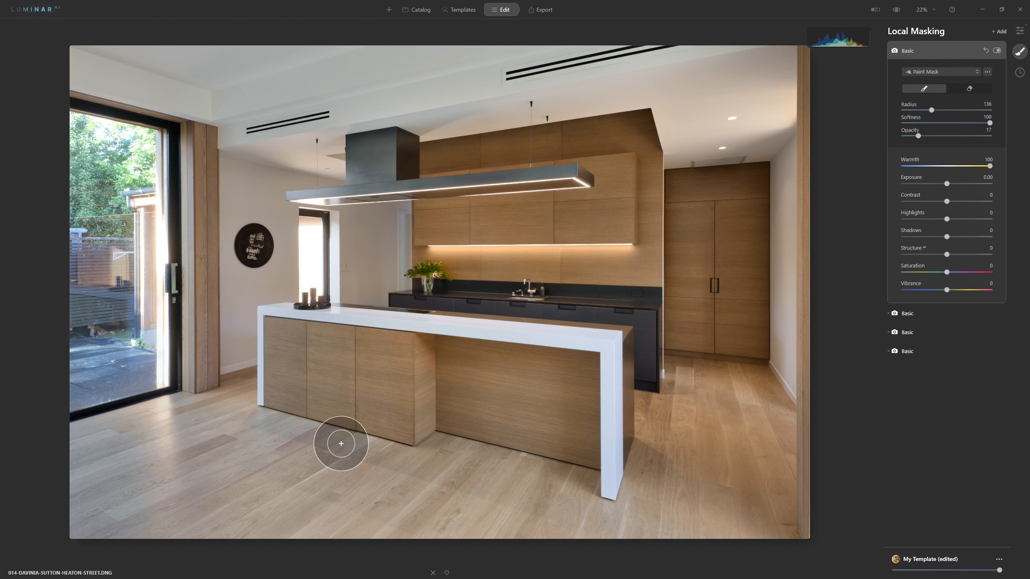
# Reduce the brush radius to 40 and paint warmth along the edges of the island's end wood panel
pyautogui.press('[')
pyautogui.press('[')
pyautogui.moveTo(267, 317)
pyautogui.mouseDown()
pyautogui.moveTo(269, 372)
pyautogui.moveTo(281, 379)
pyautogui.moveTo(280, 325)
pyautogui.moveTo(303, 398)
pyautogui.moveTo(315, 350)
pyautogui.moveTo(288, 320)
pyautogui.moveTo(280, 394)
pyautogui.moveTo(321, 408)
pyautogui.moveTo(321, 343)
pyautogui.mouseUp()
pyautogui.press('[')
pyautogui.press('[')
pyautogui.moveTo(261, 313)
pyautogui.mouseDown()
pyautogui.moveTo(271, 401)
pyautogui.moveTo(268, 325)
pyautogui.moveTo(317, 326)
pyautogui.moveTo(284, 335)
pyautogui.moveTo(289, 405)
pyautogui.moveTo(291, 358)
pyautogui.moveTo(314, 399)
pyautogui.mouseUp()
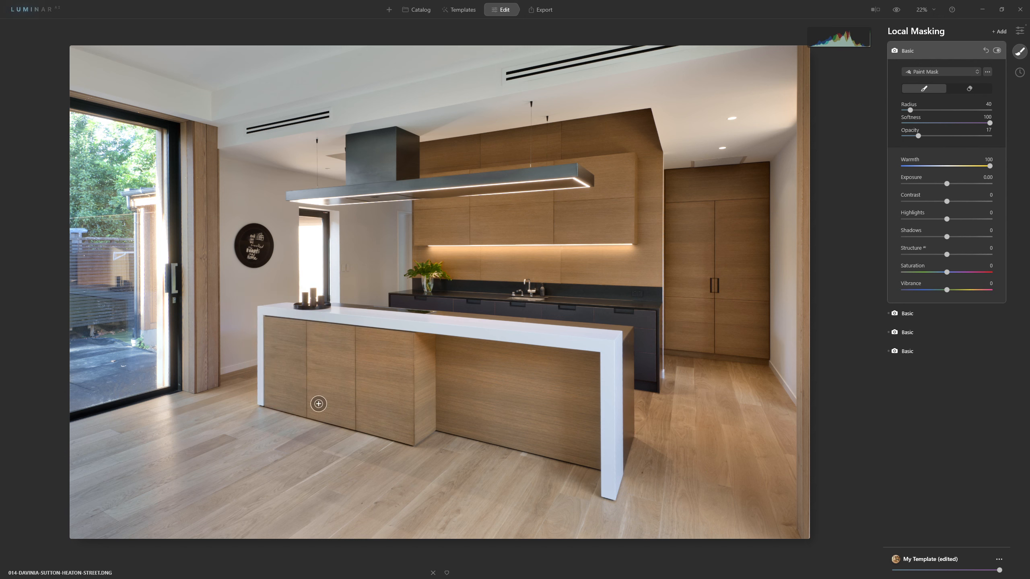
# Increase the brush radius to 112 and paint warmth over the island's leftmost wooden front panel
pyautogui.press(']')
pyautogui.press(']')
pyautogui.press(']')
pyautogui.press(']')
pyautogui.press(']')
pyautogui.press(']')
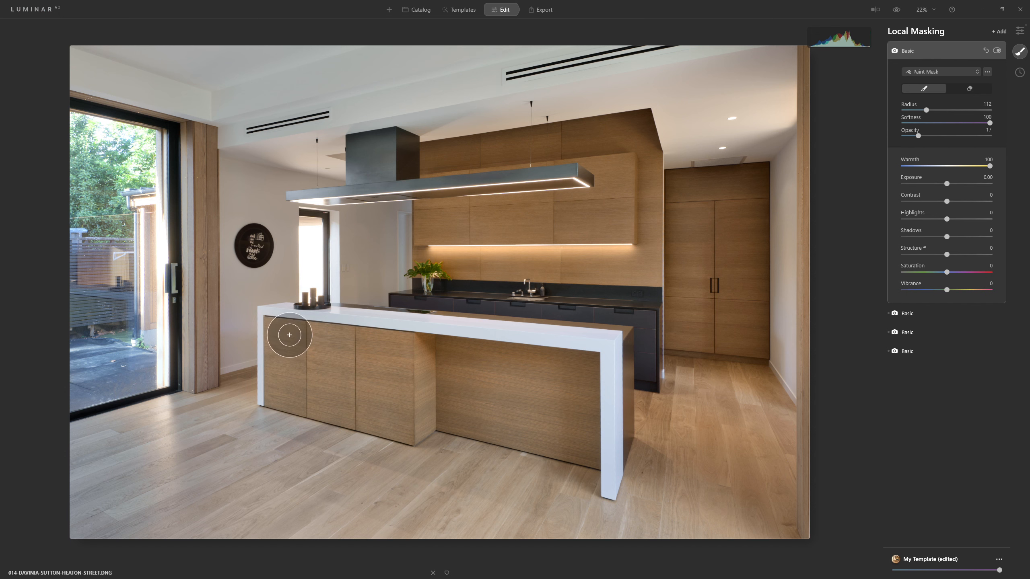
pyautogui.moveTo(271, 324)
pyautogui.mouseDown()
pyautogui.moveTo(281, 380)
pyautogui.moveTo(280, 340)
pyautogui.moveTo(285, 351)
pyautogui.mouseUp()
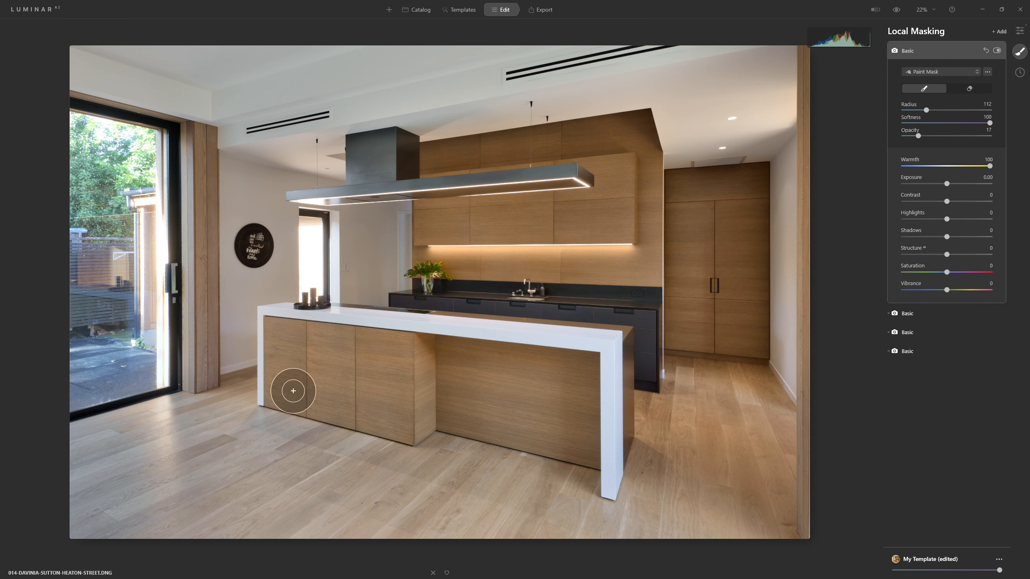
# Paint warmth along the base of the island's left end with brush radius 88, and compare the photo with and without the mask
pyautogui.press('[')
pyautogui.press('[')
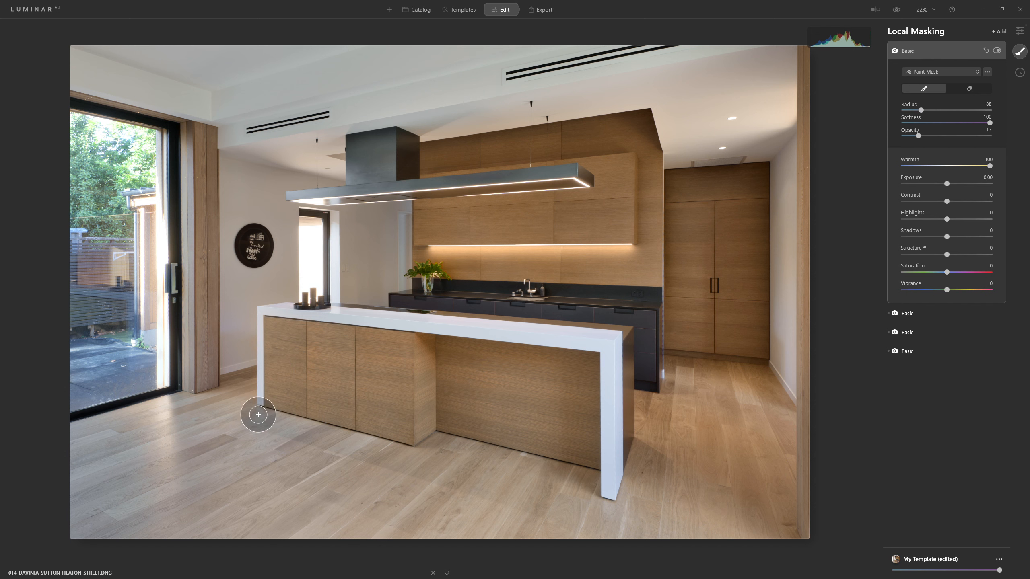
pyautogui.moveTo(257, 414)
pyautogui.mouseDown()
pyautogui.moveTo(349, 441)
pyautogui.moveTo(259, 414)
pyautogui.moveTo(329, 433)
pyautogui.mouseUp()
pyautogui.scroll(-1, 261, 419)
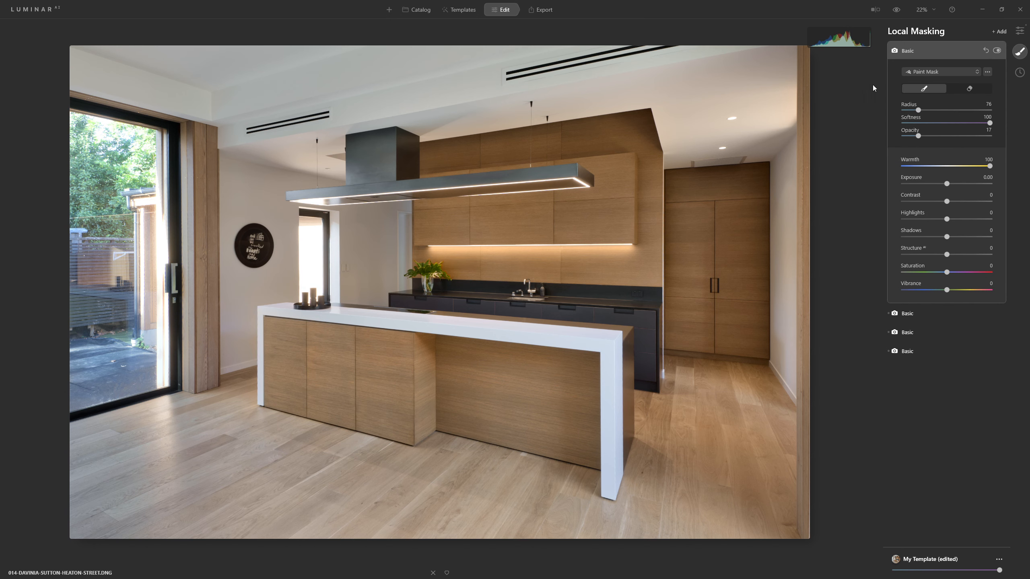
pyautogui.click(995, 52)
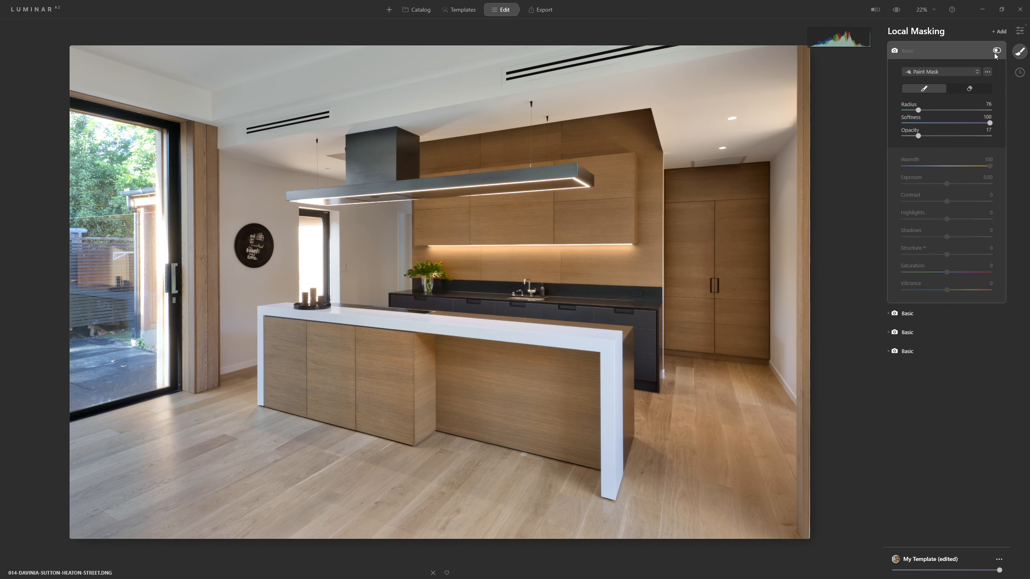
pyautogui.click(996, 51)
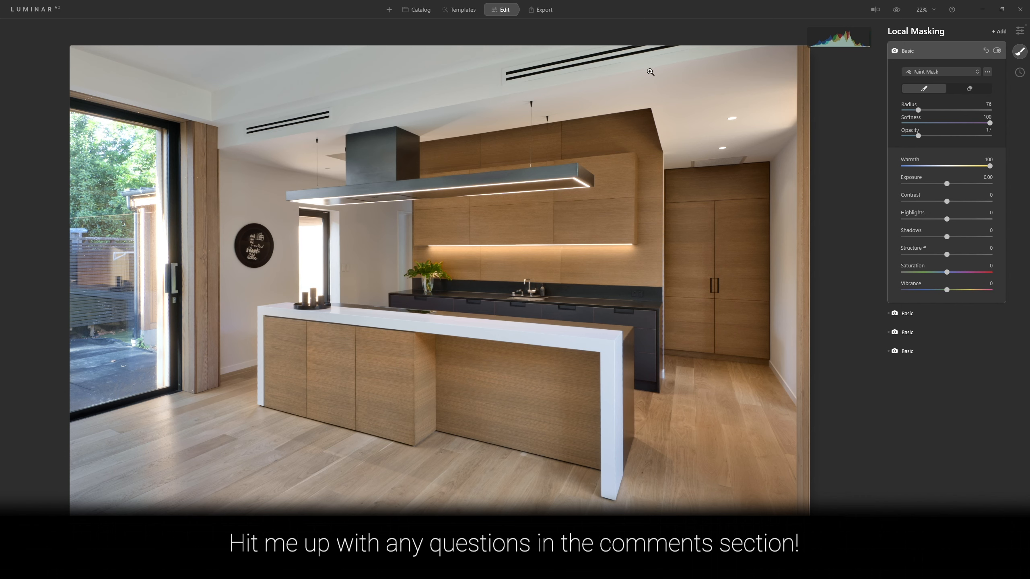
# Return to the general editing tools and look at the Sky AI controls
pyautogui.click(1021, 32)
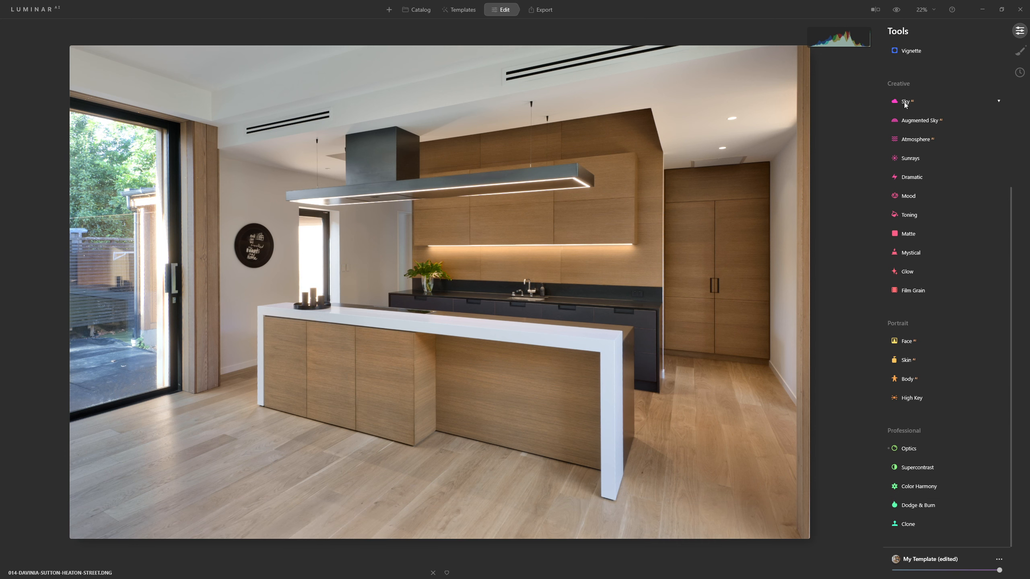
pyautogui.click(905, 102)
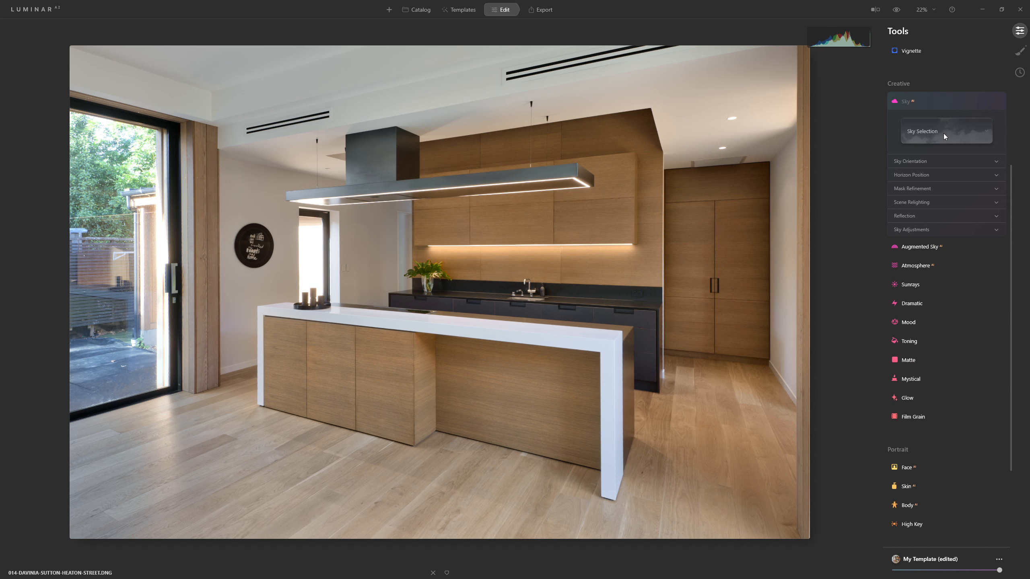
pyautogui.click(946, 102)
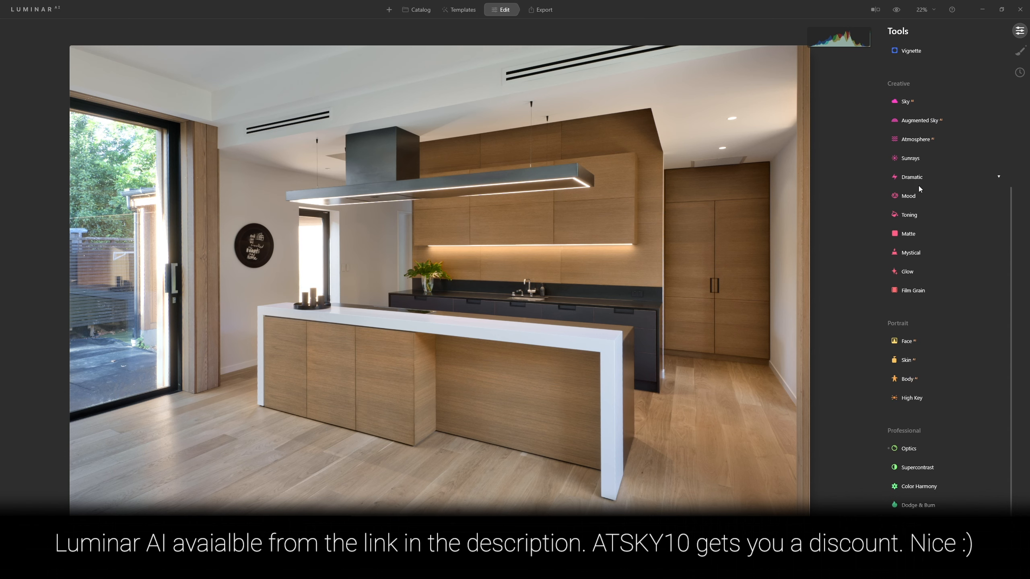
# Apply the Dramatic effect with Amount 32 and compare the photo with and without it
pyautogui.click(914, 178)
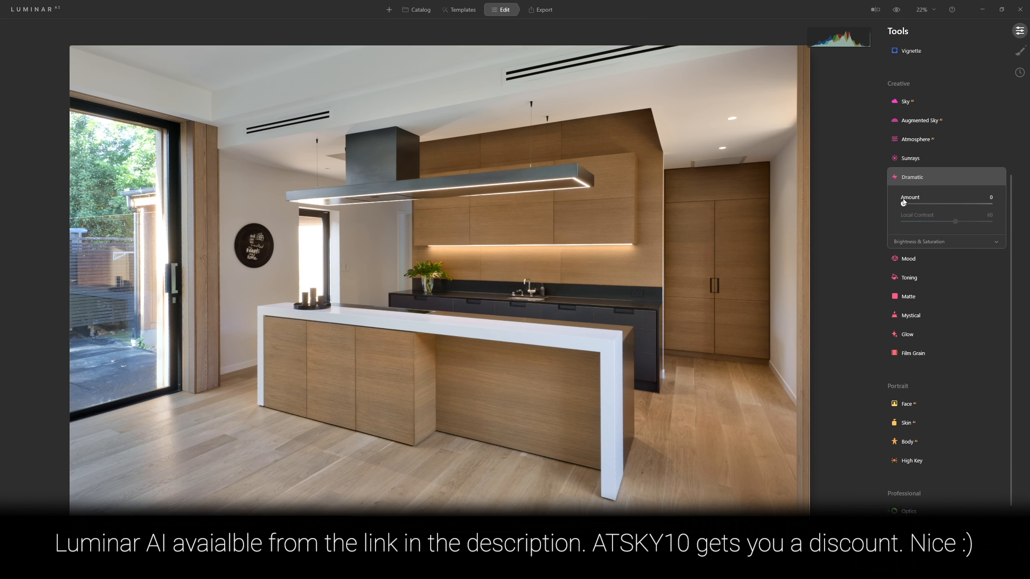
pyautogui.moveTo(904, 205); pyautogui.dragTo(960, 227)
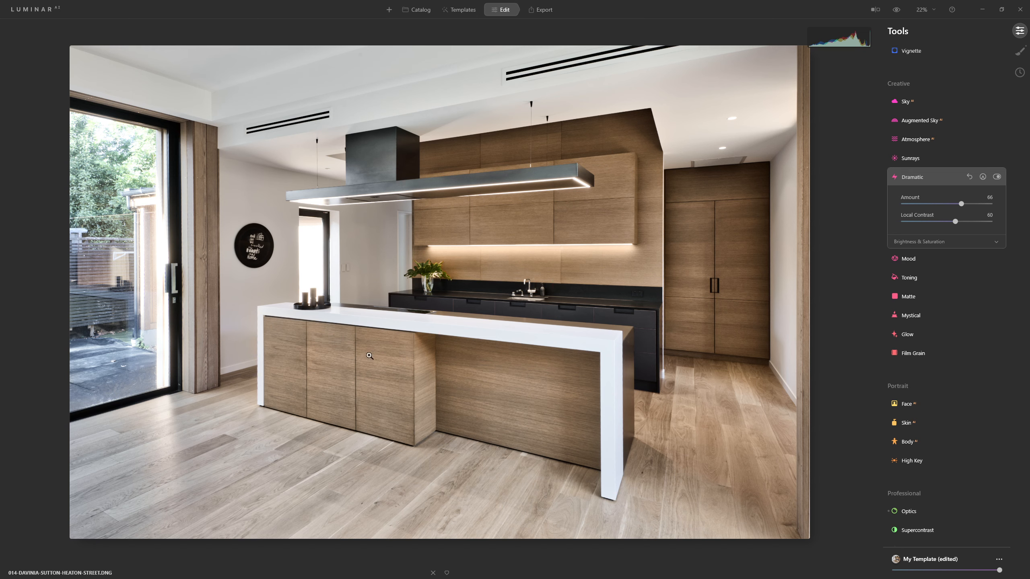
pyautogui.moveTo(962, 204); pyautogui.dragTo(933, 207)
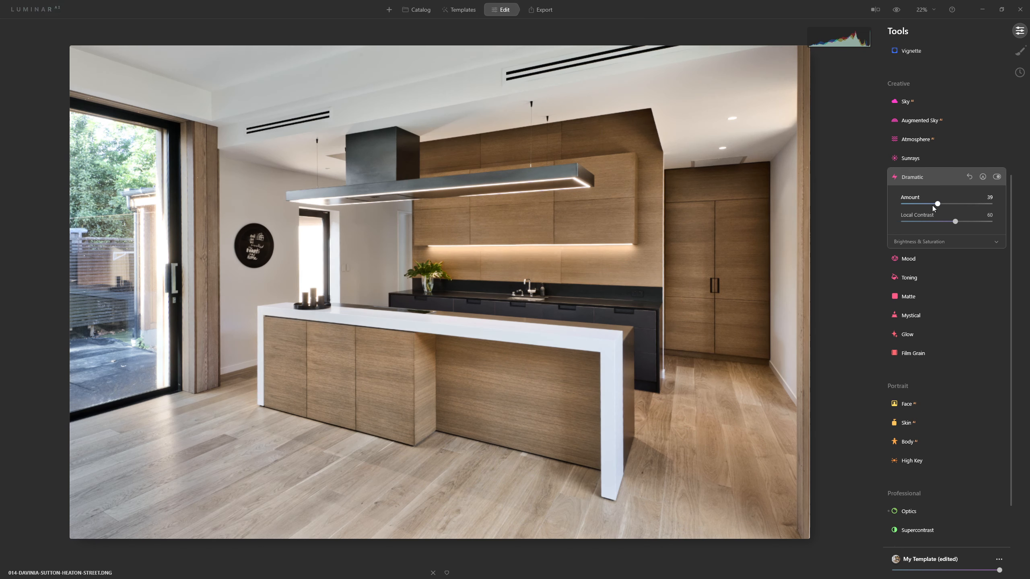
pyautogui.click(997, 178)
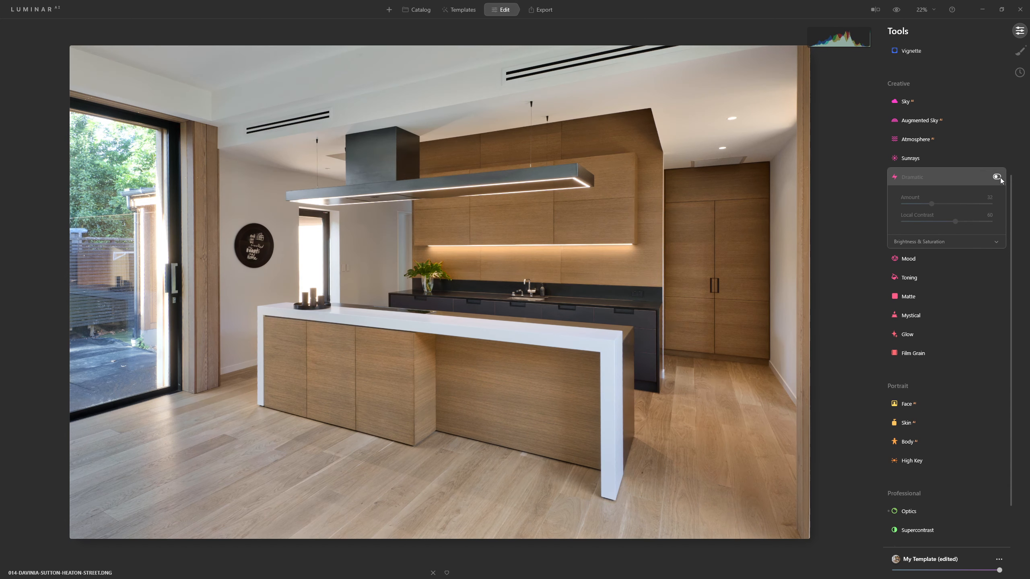
pyautogui.click(998, 178)
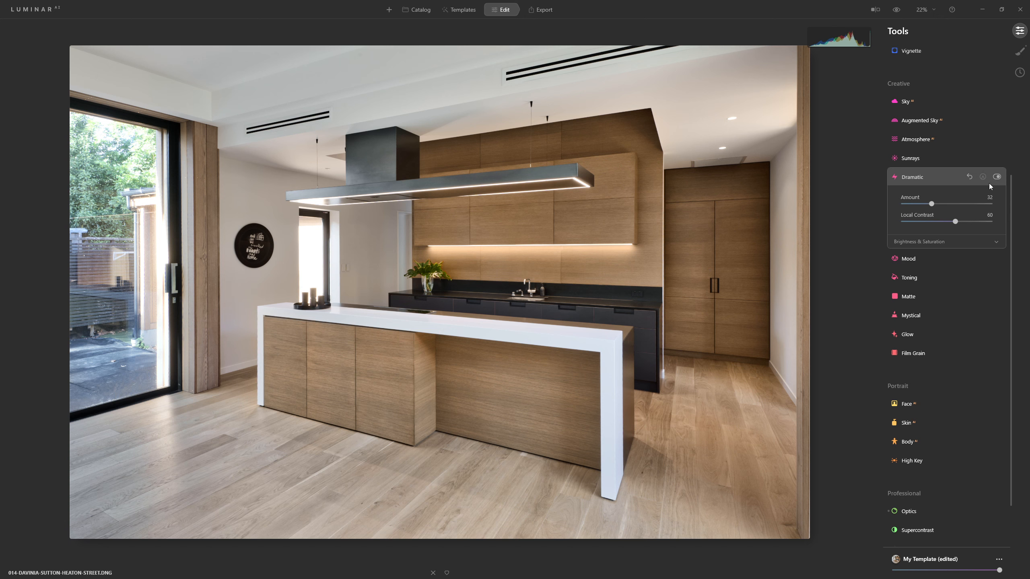
# Start a paint mask for the Dramatic effect at opacity 32 and brush it over the cabinetry and floor, enlarging the radius to 328
pyautogui.click(983, 178)
pyautogui.click(931, 263)
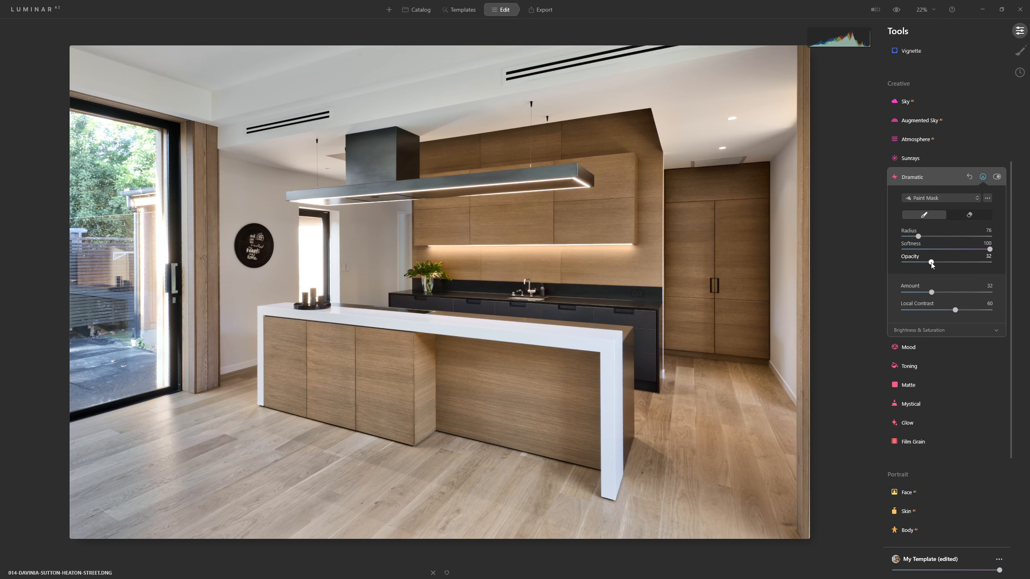
pyautogui.press(']')
pyautogui.press(']')
pyautogui.press(']')
pyautogui.press(']')
pyautogui.press(']')
pyautogui.press(']')
pyautogui.press(']')
pyautogui.press(']')
pyautogui.press(']')
pyautogui.press(']')
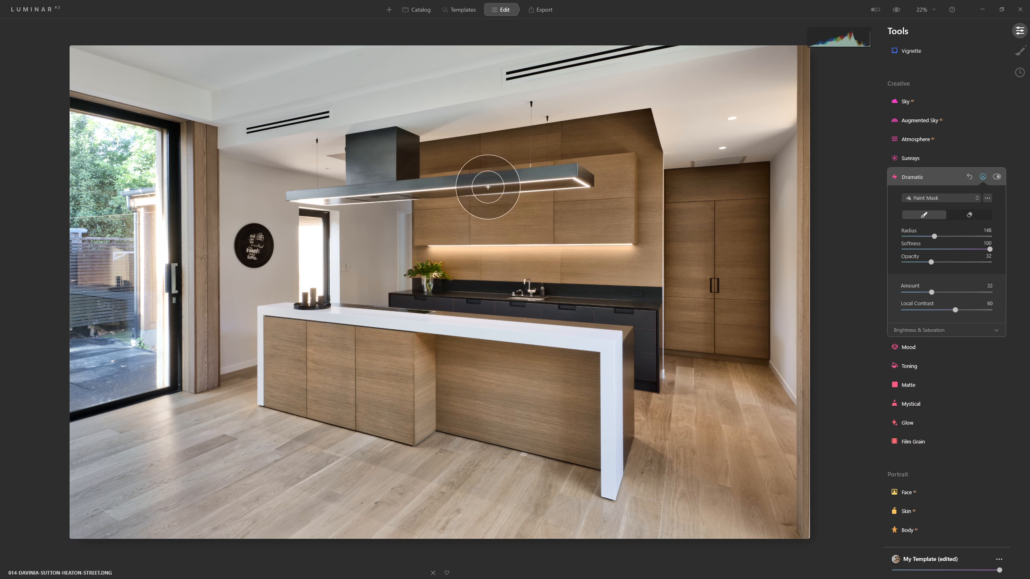
pyautogui.moveTo(424, 190)
pyautogui.mouseDown()
pyautogui.moveTo(608, 190)
pyautogui.moveTo(389, 218)
pyautogui.moveTo(359, 260)
pyautogui.moveTo(690, 246)
pyautogui.moveTo(716, 211)
pyautogui.moveTo(731, 354)
pyautogui.moveTo(591, 384)
pyautogui.moveTo(711, 459)
pyautogui.moveTo(728, 455)
pyautogui.moveTo(453, 447)
pyautogui.moveTo(301, 384)
pyautogui.moveTo(385, 394)
pyautogui.moveTo(298, 371)
pyautogui.moveTo(608, 325)
pyautogui.moveTo(361, 251)
pyautogui.moveTo(333, 217)
pyautogui.moveTo(336, 425)
pyautogui.moveTo(356, 503)
pyautogui.moveTo(621, 516)
pyautogui.moveTo(177, 454)
pyautogui.mouseUp()
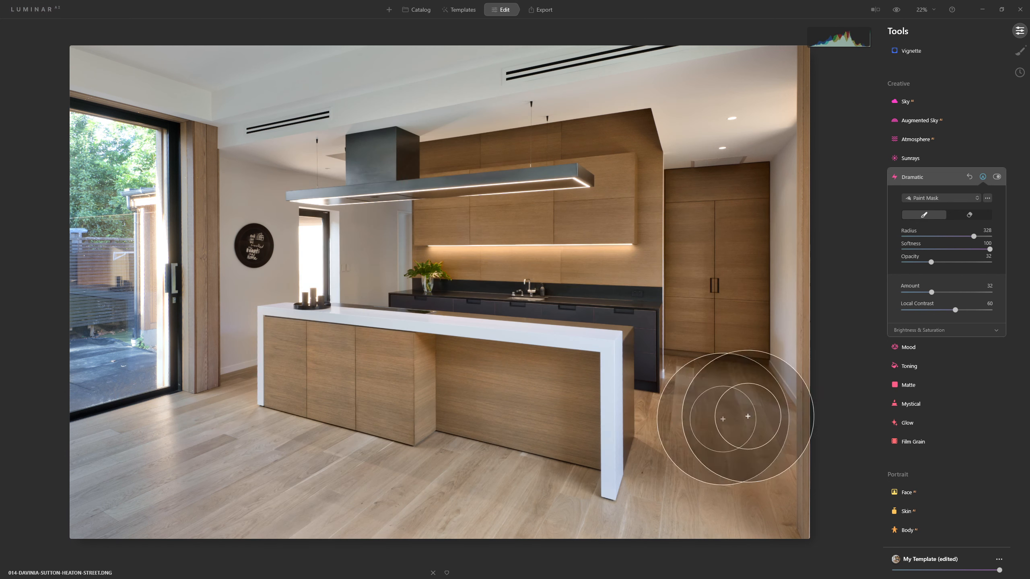
# Reduce the brush radius to 256, paint the Dramatic effect over the tall cabinets, rear cabinetry and island, and compare before and after
pyautogui.scroll(-7, 697, 218)
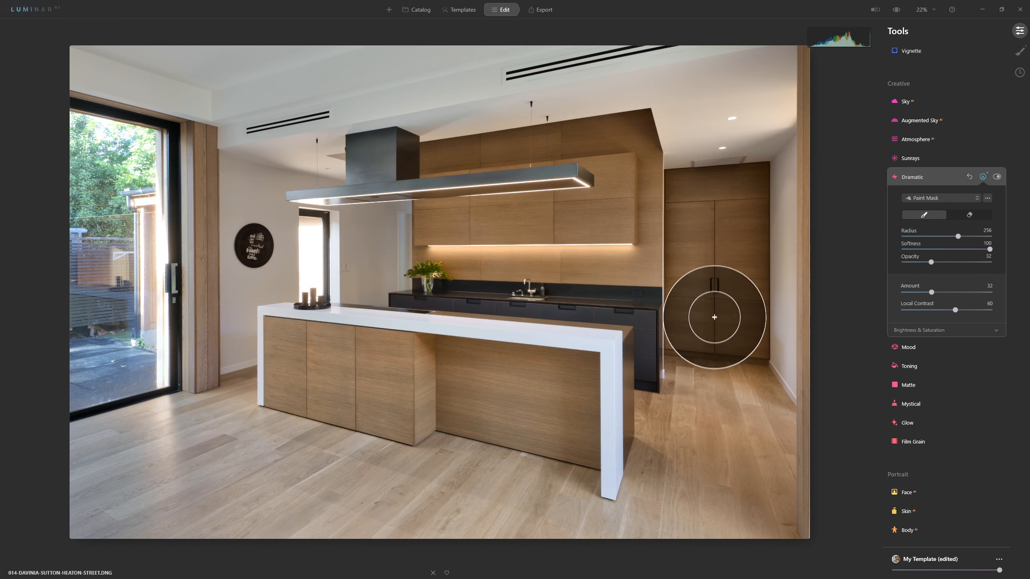
pyautogui.moveTo(704, 195)
pyautogui.mouseDown()
pyautogui.moveTo(705, 329)
pyautogui.moveTo(678, 449)
pyautogui.moveTo(607, 473)
pyautogui.moveTo(511, 378)
pyautogui.mouseUp()
pyautogui.moveTo(427, 230)
pyautogui.mouseDown()
pyautogui.moveTo(536, 233)
pyautogui.moveTo(684, 204)
pyautogui.moveTo(700, 340)
pyautogui.mouseUp()
pyautogui.click(983, 177)
pyautogui.click(997, 178)
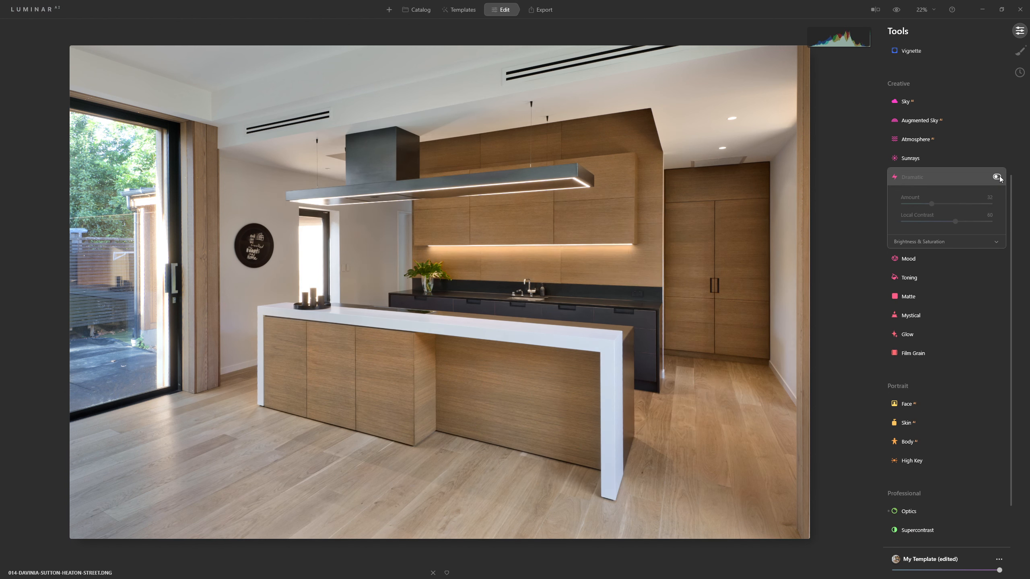
pyautogui.click(998, 178)
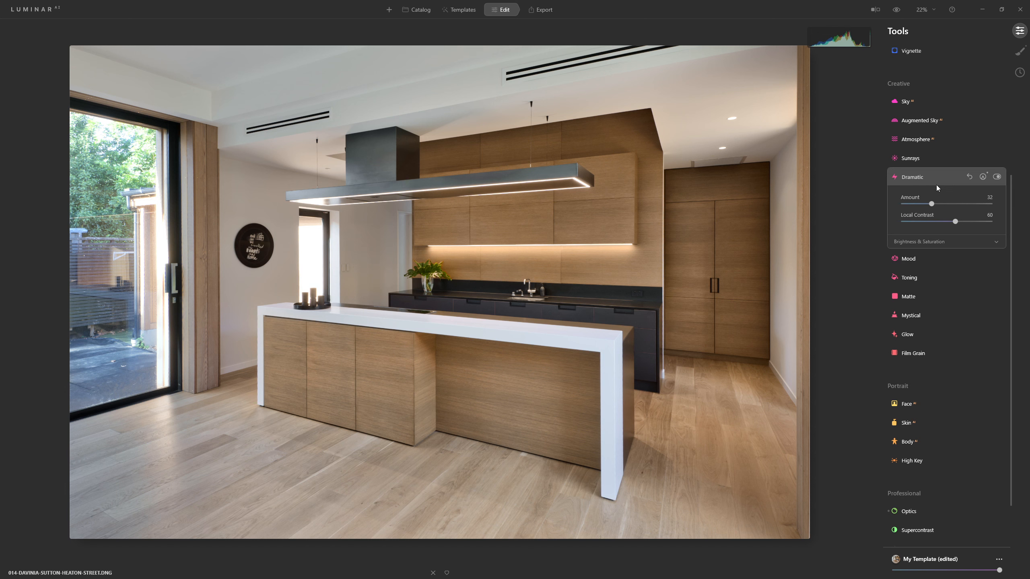
pyautogui.scroll(-1, 950, 152)
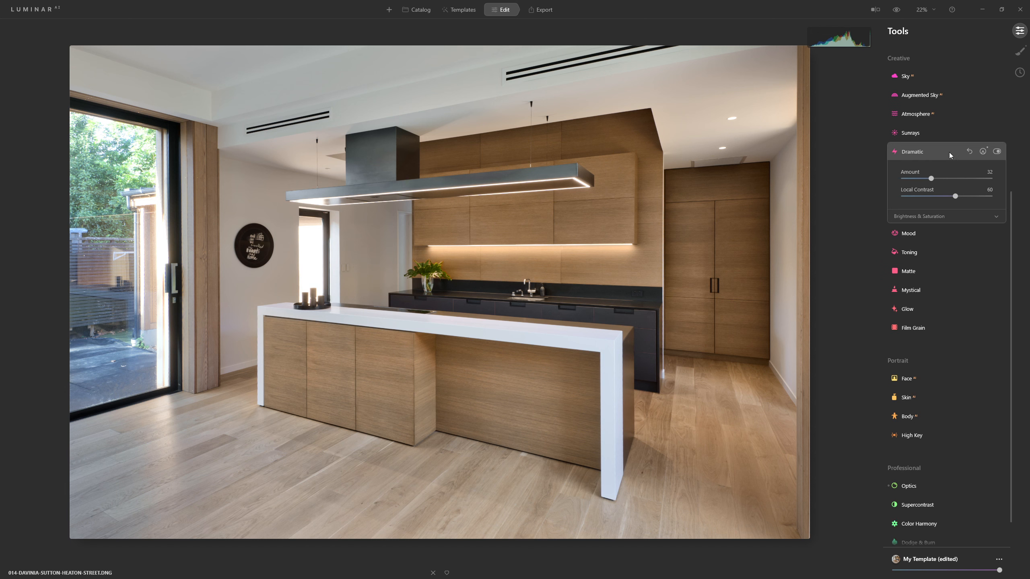
pyautogui.click(948, 152)
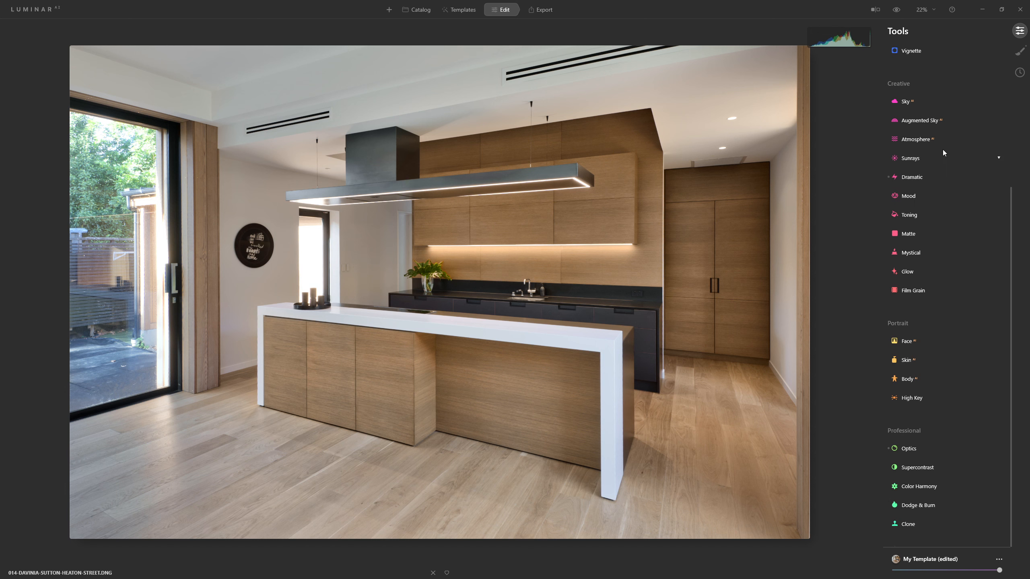
# Preview the LUT looks offered by the Mood tool without applying one
pyautogui.click(924, 197)
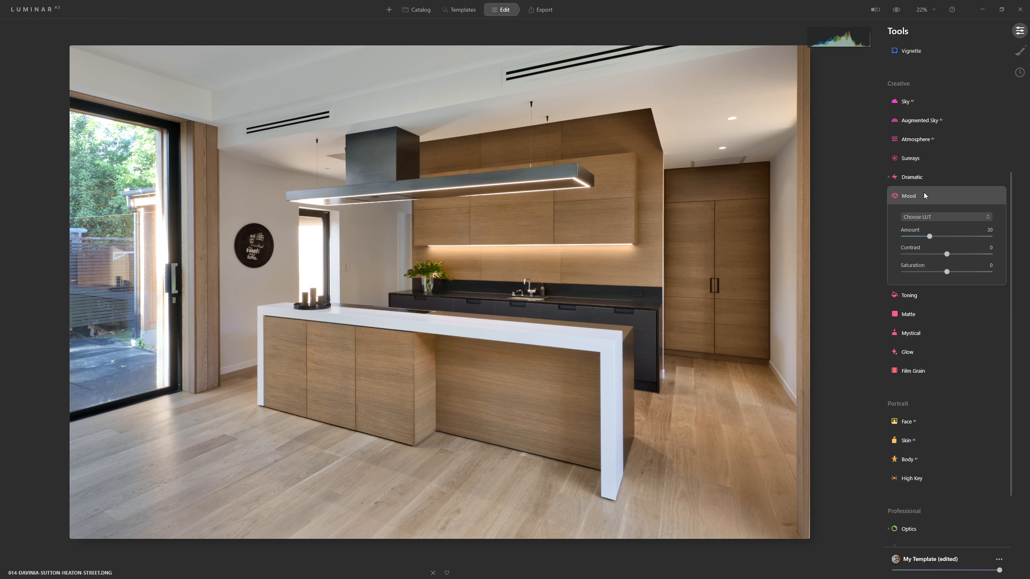
pyautogui.click(927, 216)
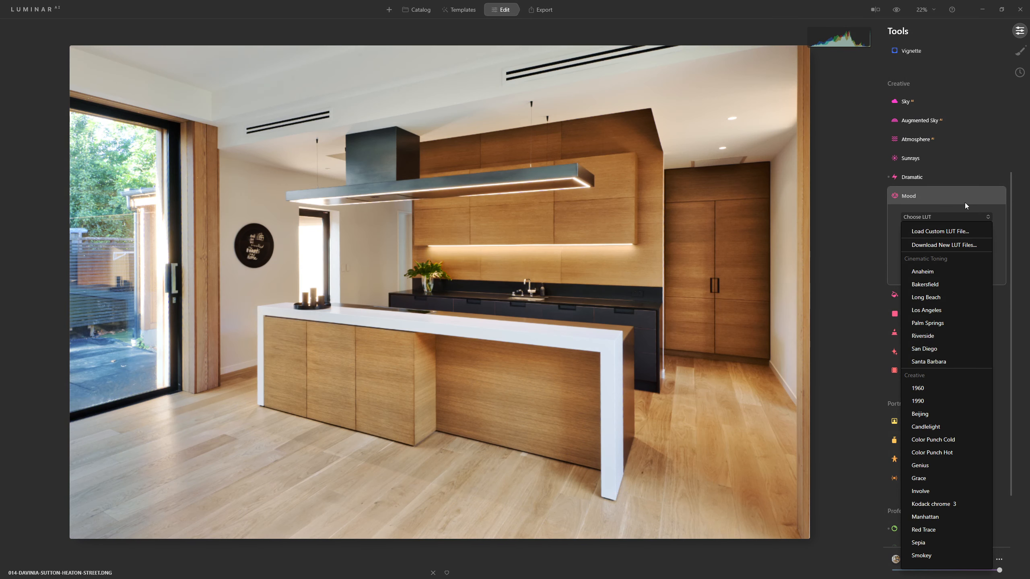
pyautogui.click(965, 202)
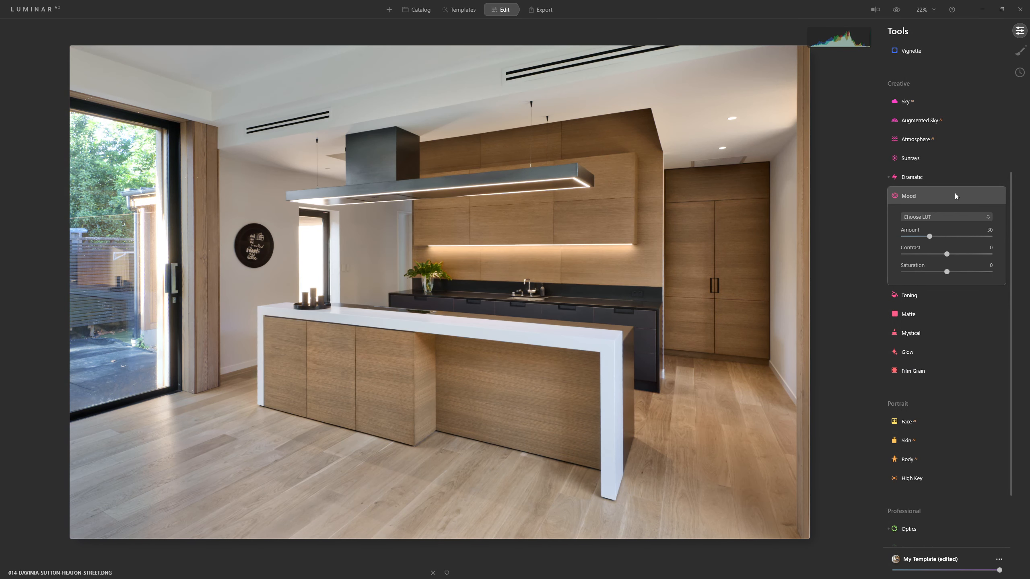
# Apply the Mystical effect with Amount 8 and compare the photo with and without it
pyautogui.click(916, 333)
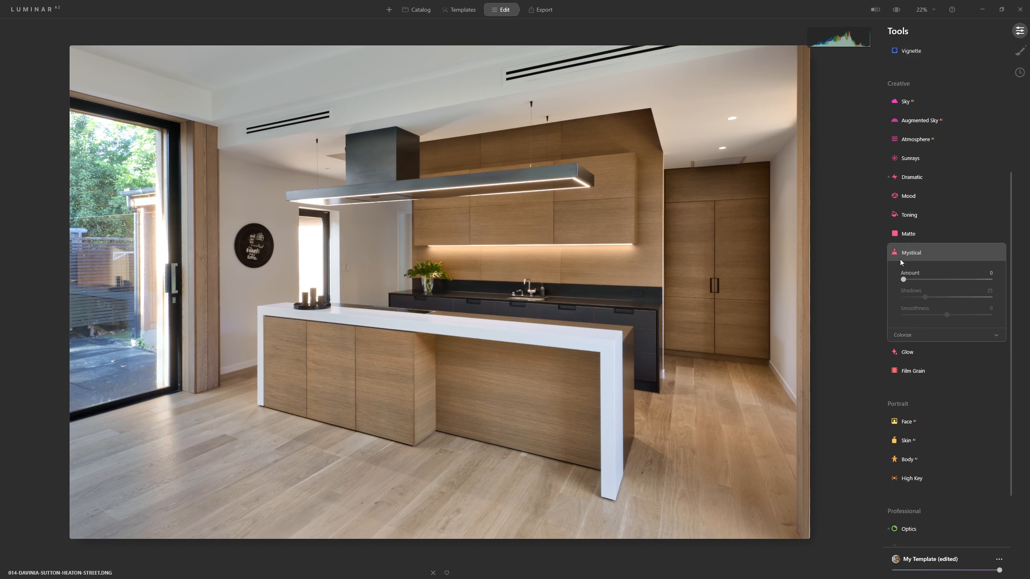
pyautogui.moveTo(904, 279); pyautogui.dragTo(993, 284)
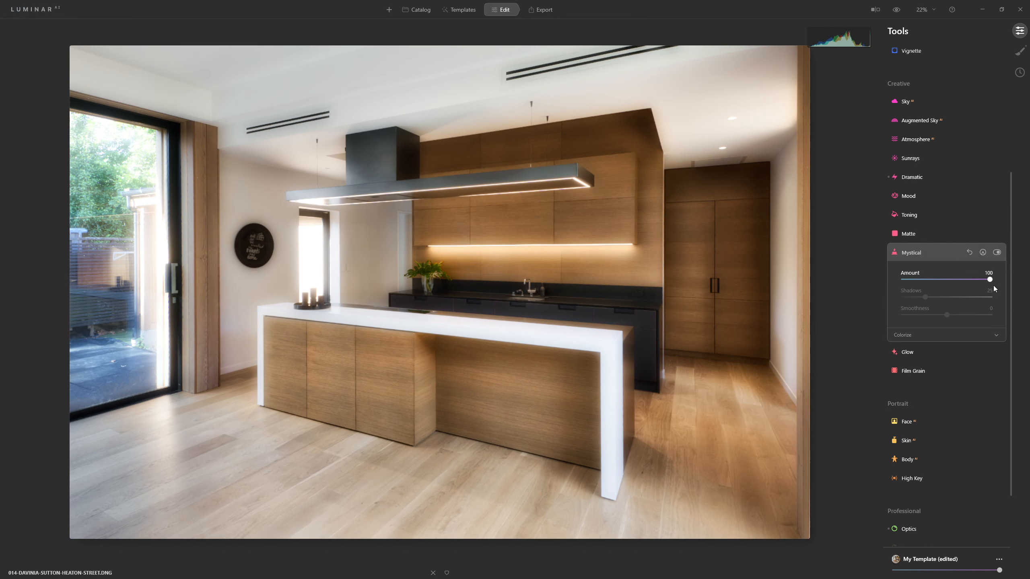
pyautogui.moveTo(974, 283); pyautogui.dragTo(908, 285)
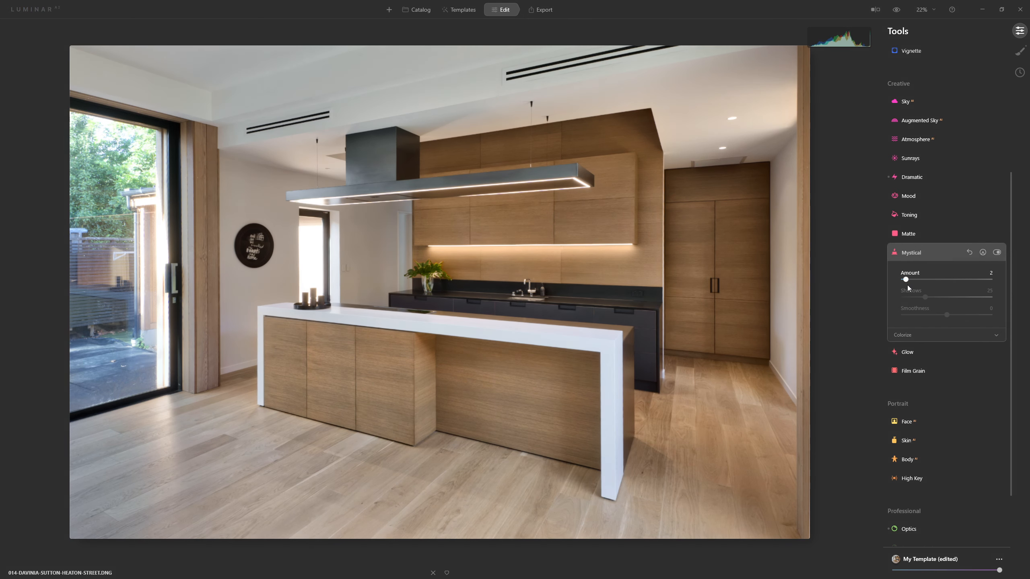
pyautogui.moveTo(950, 284); pyautogui.dragTo(909, 280)
pyautogui.moveTo(911, 282); pyautogui.dragTo(911, 281)
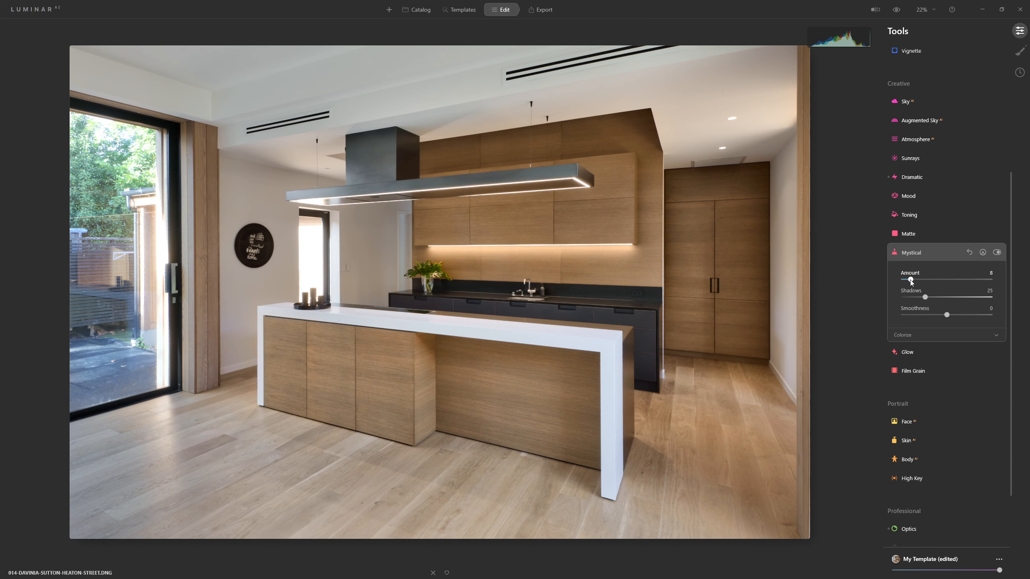
pyautogui.click(996, 253)
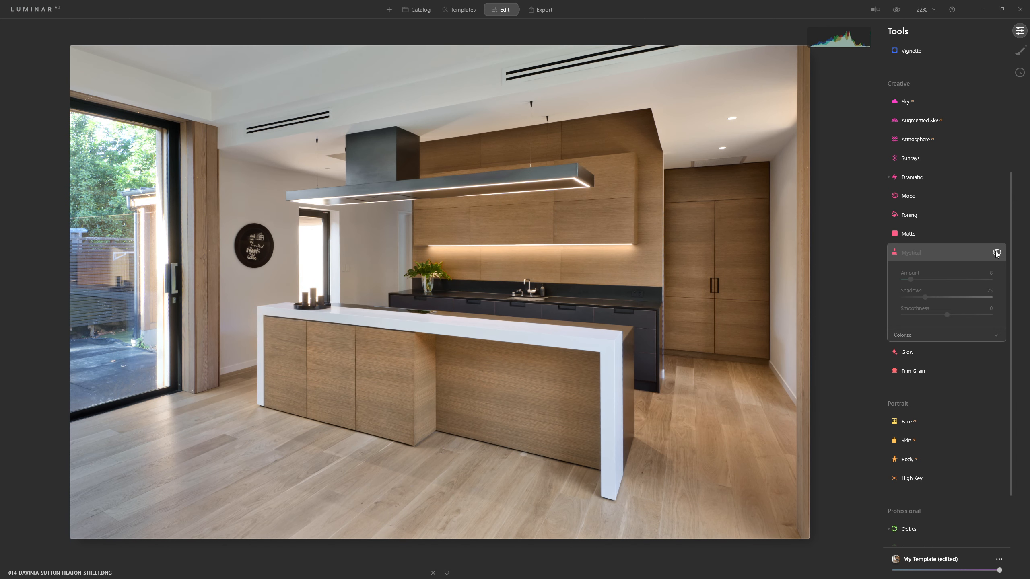
pyautogui.click(997, 253)
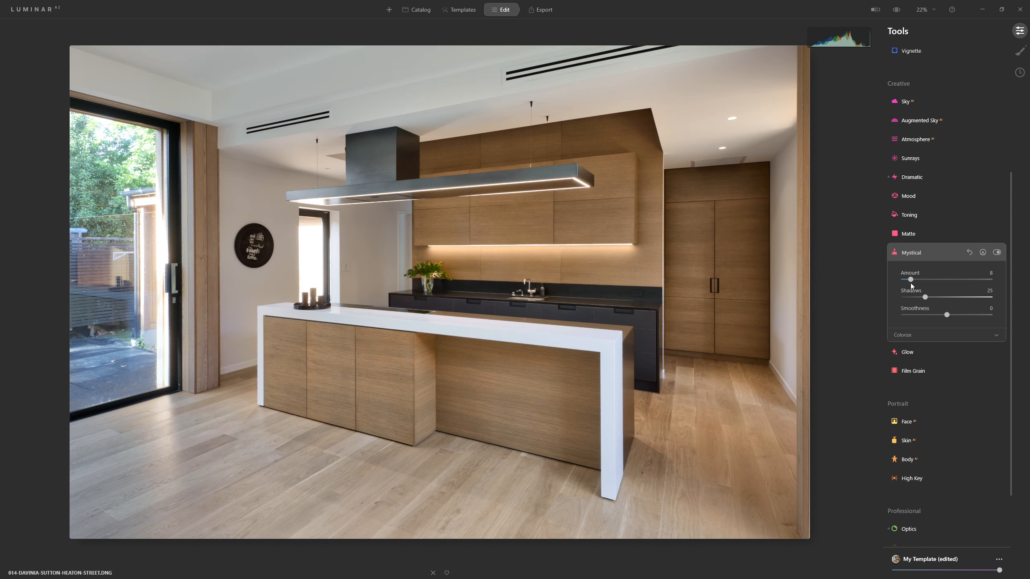
pyautogui.click(925, 251)
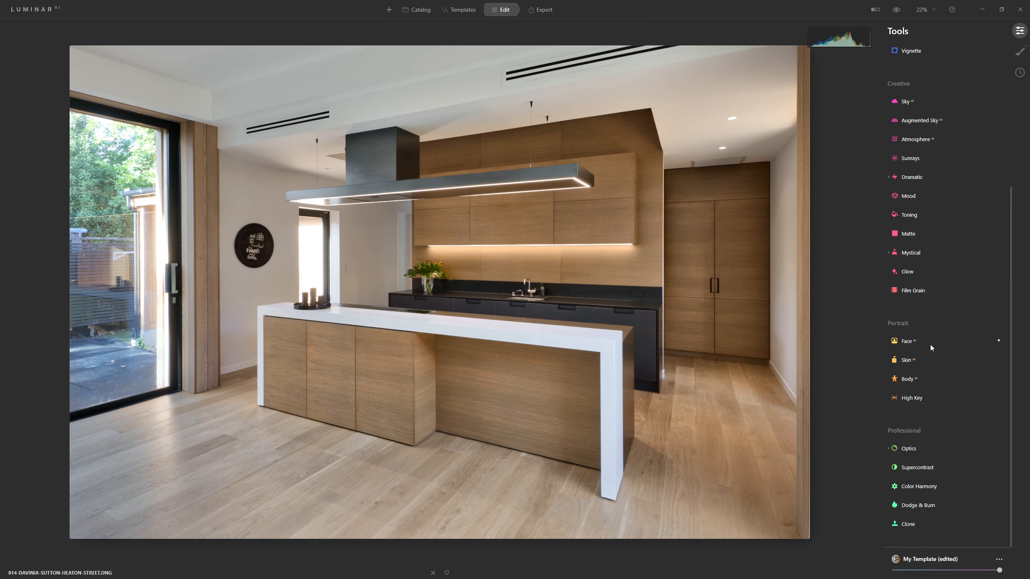
# Apply the High Key effect with Amount 66 and start a paint mask for it at opacity 28
pyautogui.click(924, 400)
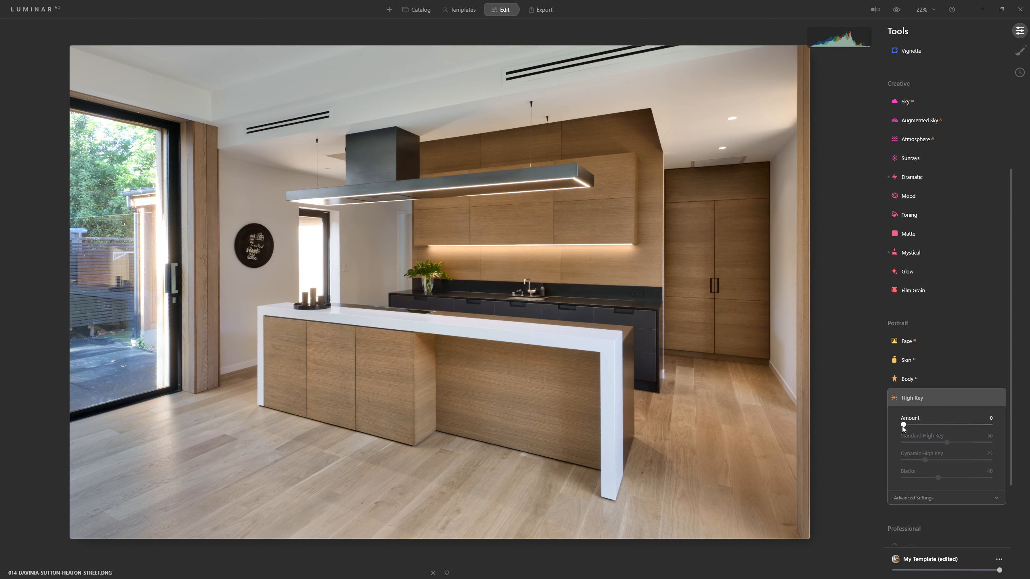
pyautogui.moveTo(903, 425); pyautogui.dragTo(960, 458)
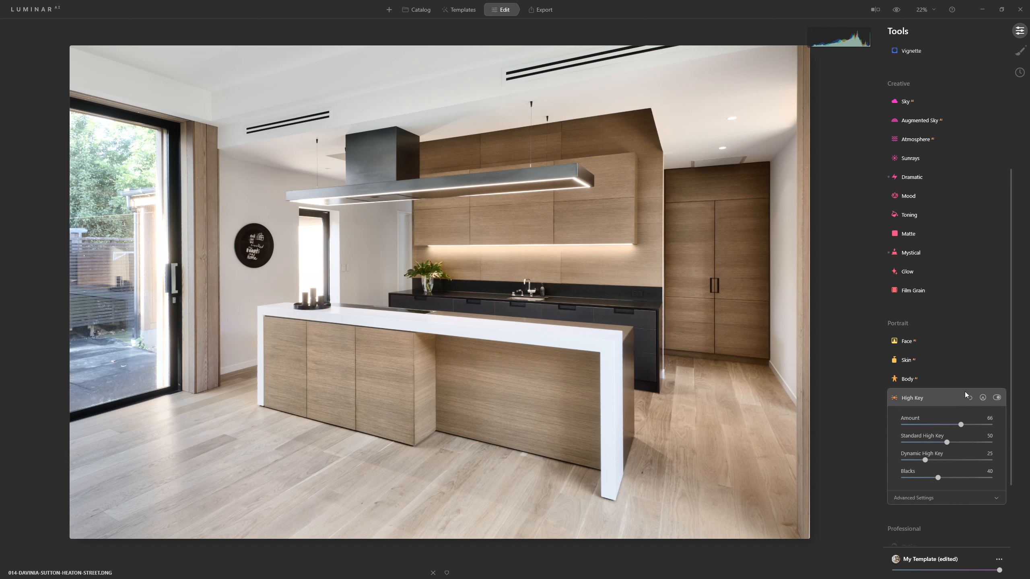
pyautogui.click(982, 398)
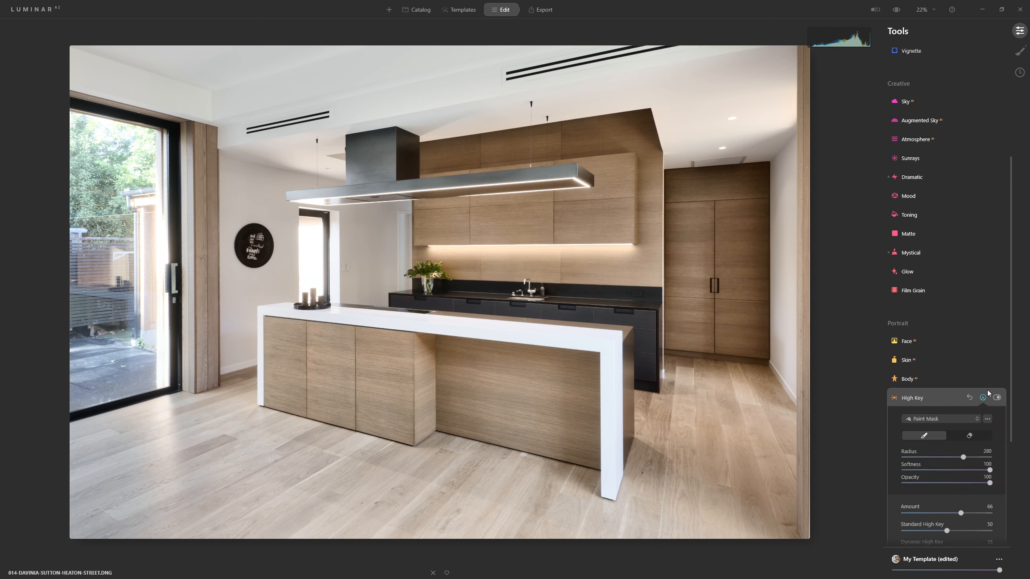
pyautogui.click(960, 482)
# Brush High Key over the ceiling and white walls, reducing the radius to 88 for tighter areas, and compare with and without the effect
pyautogui.moveTo(88, 48)
pyautogui.mouseDown()
pyautogui.moveTo(227, 75)
pyautogui.moveTo(635, 37)
pyautogui.moveTo(411, 79)
pyautogui.moveTo(515, 76)
pyautogui.moveTo(711, 40)
pyautogui.moveTo(713, 121)
pyautogui.moveTo(698, 138)
pyautogui.moveTo(757, 76)
pyautogui.moveTo(773, 83)
pyautogui.moveTo(776, 98)
pyautogui.moveTo(502, 3)
pyautogui.moveTo(309, 68)
pyautogui.moveTo(262, 150)
pyautogui.moveTo(316, 135)
pyautogui.moveTo(241, 322)
pyautogui.mouseUp()
pyautogui.press('[')
pyautogui.press('[')
pyautogui.press('[')
pyautogui.moveTo(361, 229)
pyautogui.mouseDown()
pyautogui.moveTo(359, 289)
pyautogui.moveTo(377, 221)
pyautogui.moveTo(357, 240)
pyautogui.mouseUp()
pyautogui.press('[')
pyautogui.moveTo(269, 284)
pyautogui.mouseDown()
pyautogui.moveTo(211, 120)
pyautogui.moveTo(421, 19)
pyautogui.moveTo(395, 91)
pyautogui.moveTo(653, 75)
pyautogui.moveTo(738, 120)
pyautogui.moveTo(767, 109)
pyautogui.moveTo(791, 176)
pyautogui.moveTo(786, 284)
pyautogui.mouseUp()
pyautogui.scroll(-4, 781, 122)
pyautogui.scroll(-2, 781, 149)
pyautogui.moveTo(780, 234)
pyautogui.mouseDown()
pyautogui.moveTo(772, 354)
pyautogui.moveTo(791, 386)
pyautogui.mouseUp()
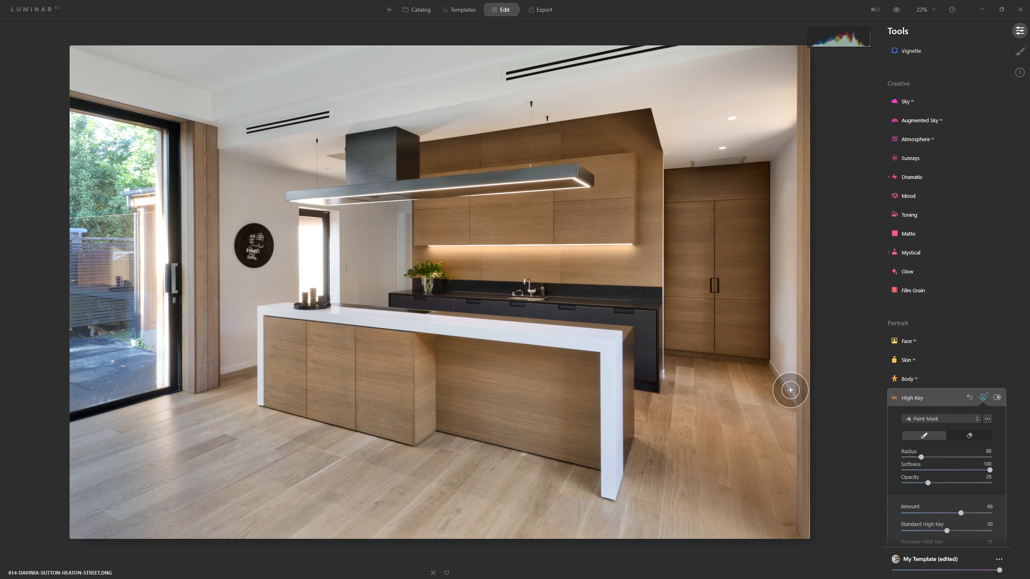
pyautogui.click(996, 398)
pyautogui.click(996, 398)
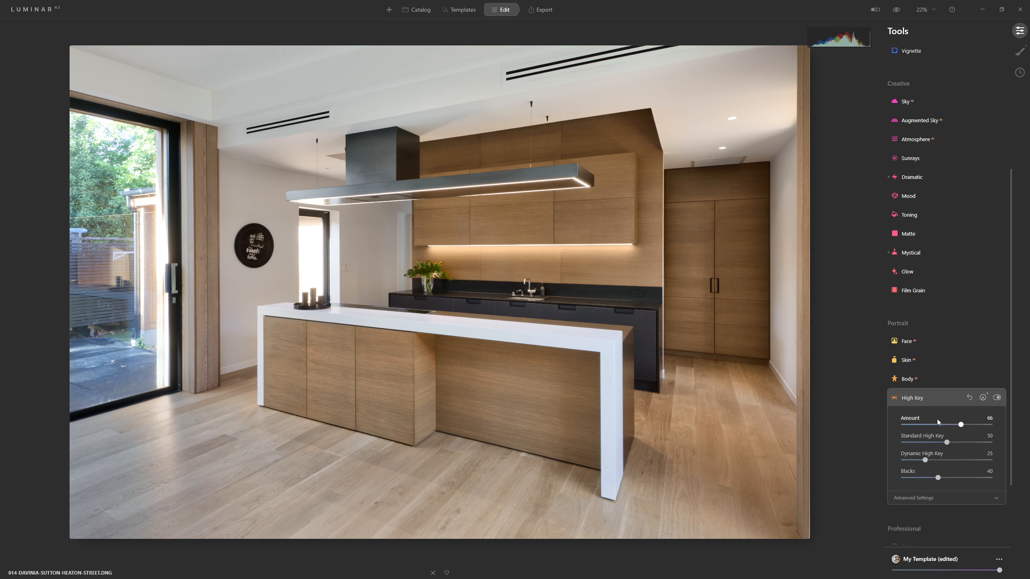
# Paint High Key broadly across the room from ceiling to floor at opacity 20 with a radius of 400, and close the mask
pyautogui.click(983, 397)
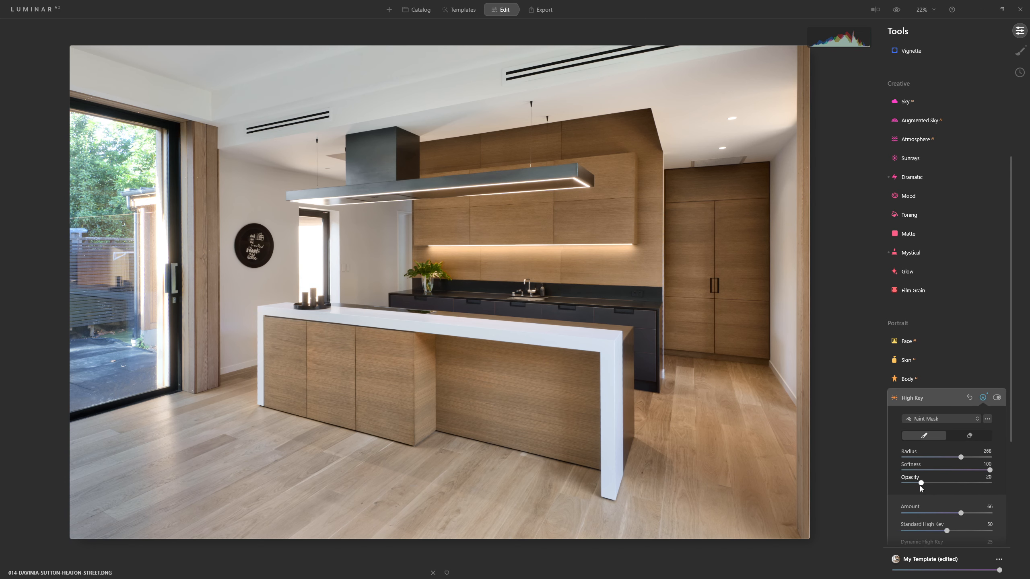
pyautogui.scroll(6, 584, 176)
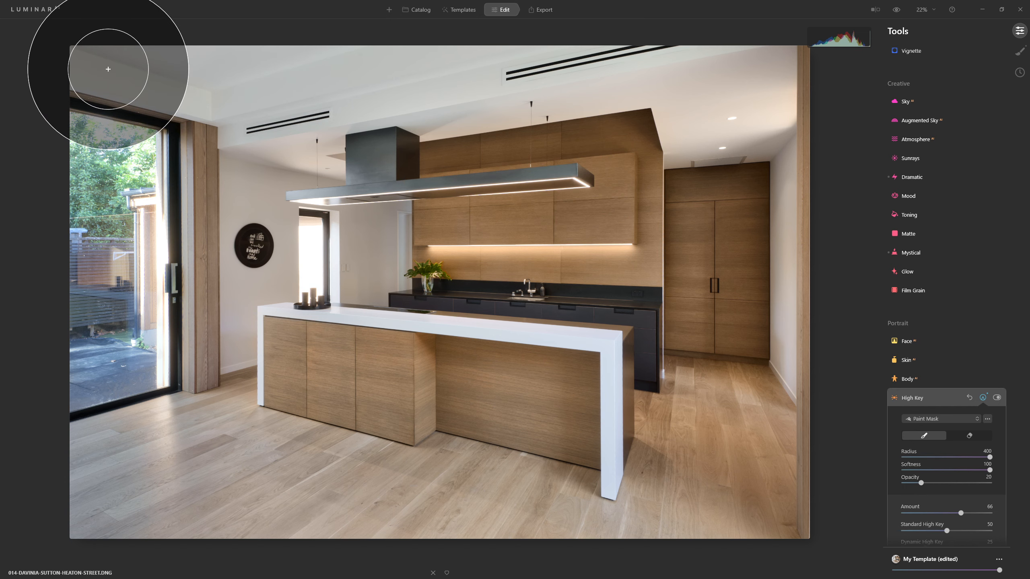
pyautogui.moveTo(108, 68)
pyautogui.mouseDown()
pyautogui.moveTo(267, 97)
pyautogui.moveTo(781, 82)
pyautogui.moveTo(424, 94)
pyautogui.moveTo(319, 126)
pyautogui.moveTo(757, 103)
pyautogui.moveTo(398, 169)
pyautogui.moveTo(671, 254)
pyautogui.moveTo(332, 298)
pyautogui.moveTo(613, 345)
pyautogui.moveTo(440, 371)
pyautogui.moveTo(616, 406)
pyautogui.moveTo(272, 427)
pyautogui.mouseUp()
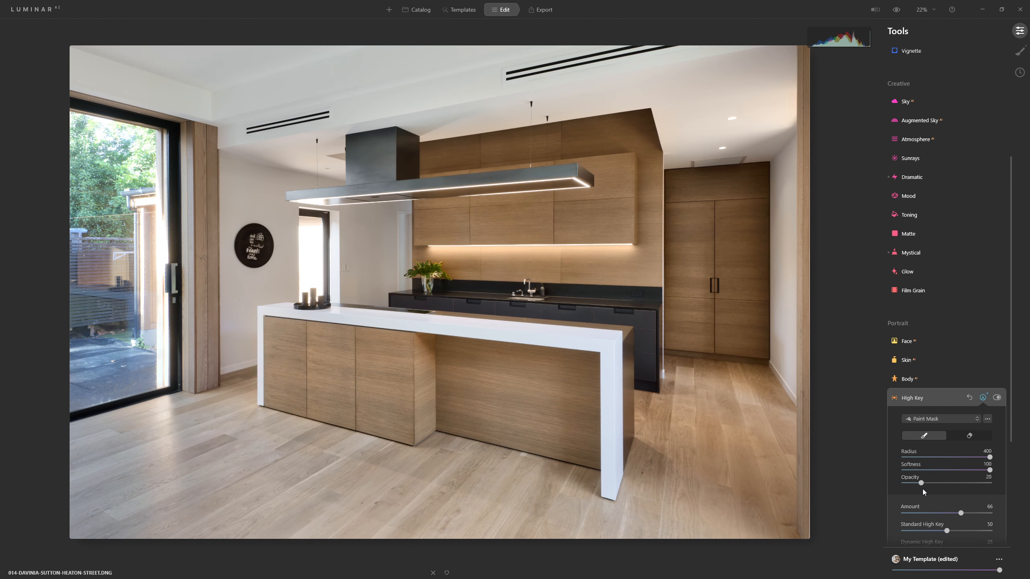
pyautogui.click(983, 397)
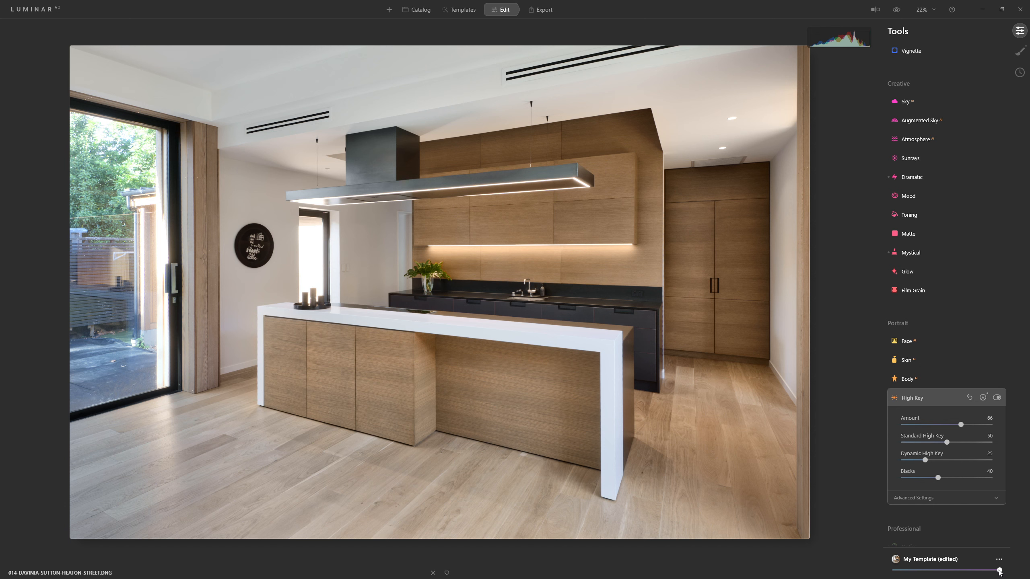
# Fade the edited template's overall strength to zero and back to compare the edits, and leave it slightly below full strength
pyautogui.moveTo(1000, 571); pyautogui.dragTo(967, 571)
pyautogui.moveTo(892, 570)
pyautogui.mouseDown()
pyautogui.moveTo(1015, 577)
pyautogui.moveTo(887, 574)
pyautogui.mouseUp()
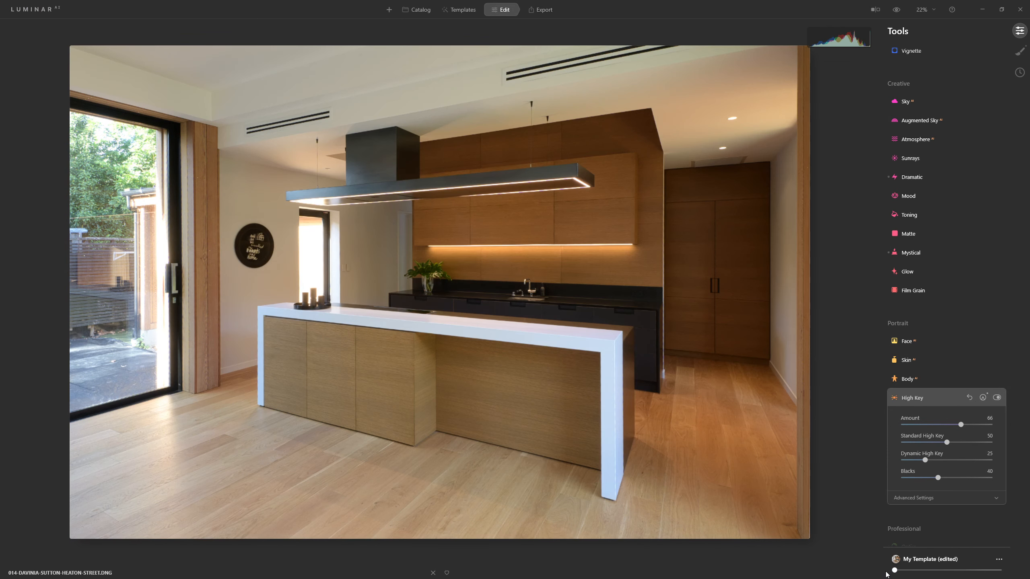
pyautogui.moveTo(895, 570); pyautogui.dragTo(1020, 578)
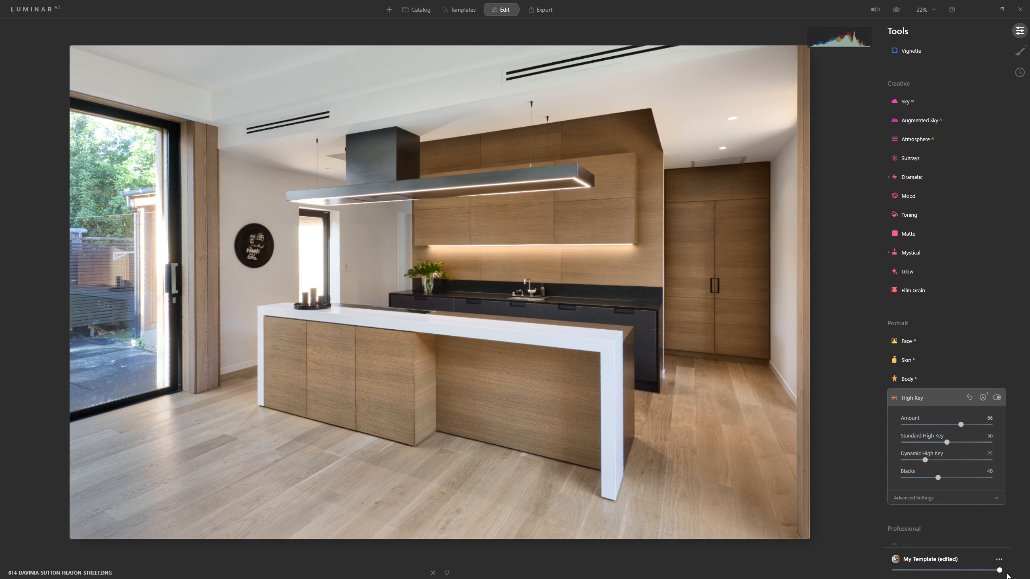
pyautogui.moveTo(1000, 573); pyautogui.dragTo(986, 574)
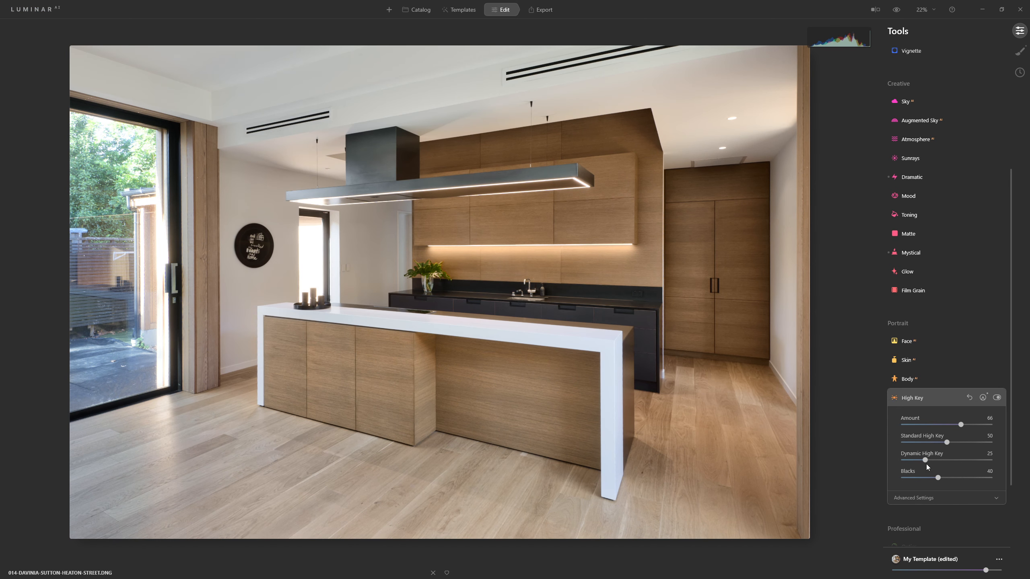
# Open the Export Image settings for saving the finished kitchen photo to disk
pyautogui.click(539, 12)
pyautogui.click(965, 137)
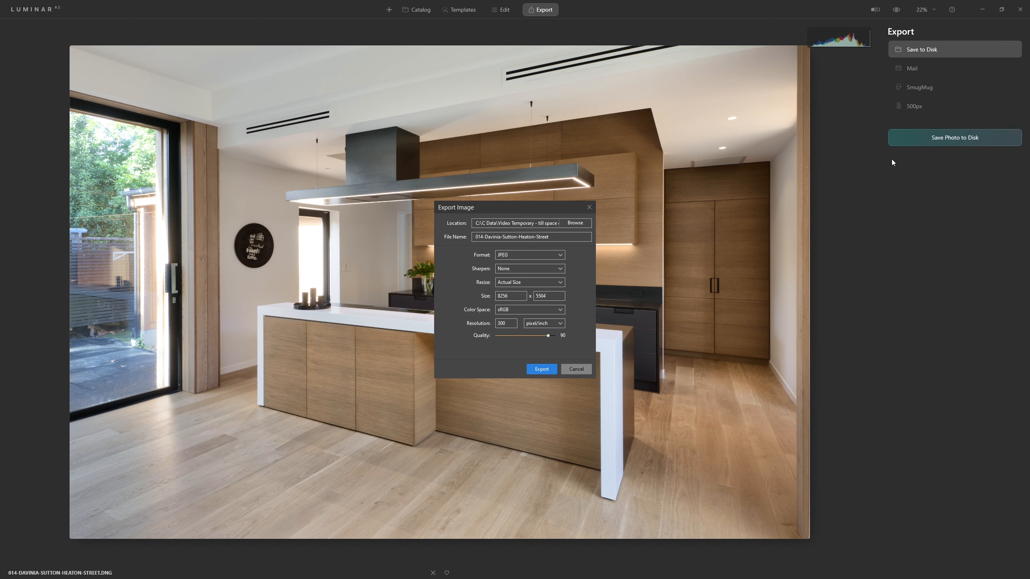